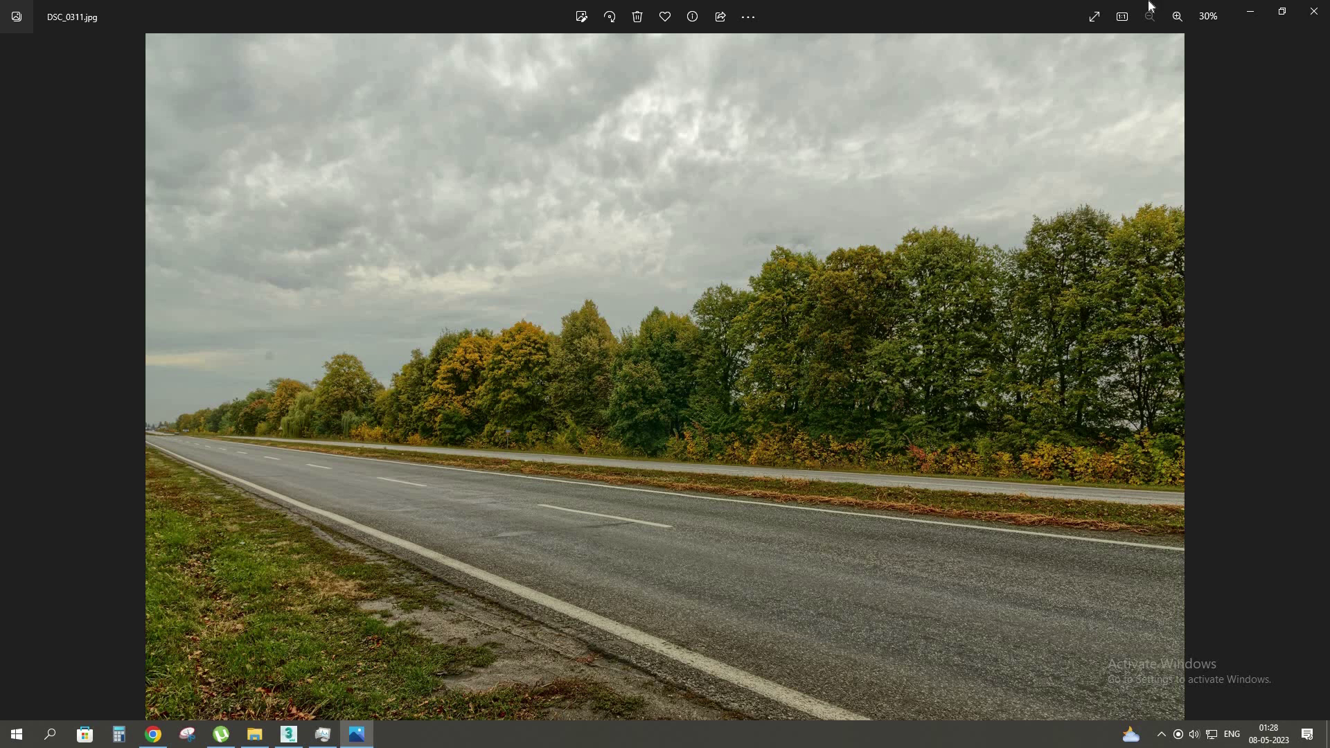
# Merge the HDM_06_004_Vray scene file from the HDM_06_004_Porsche folder into the empty scene and dismiss the Scene Converter
pyautogui.click(1250, 11)
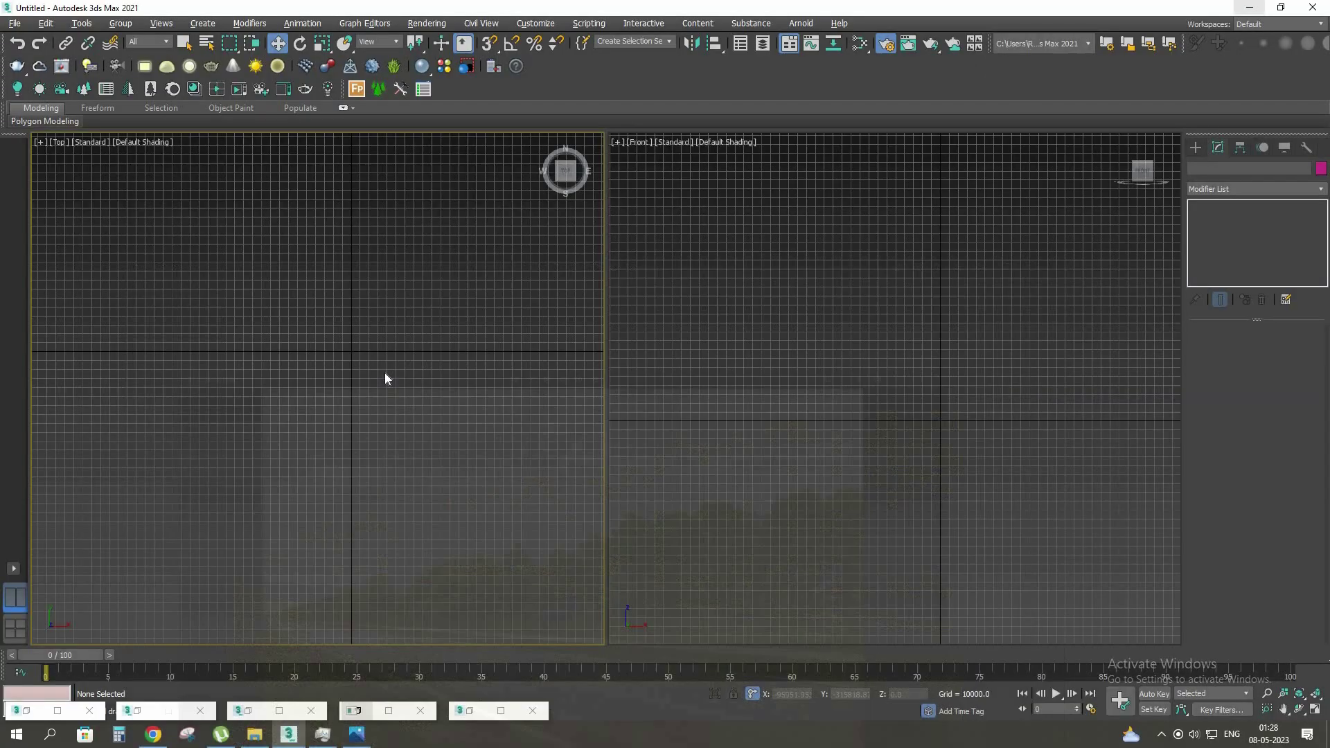
pyautogui.click(455, 335)
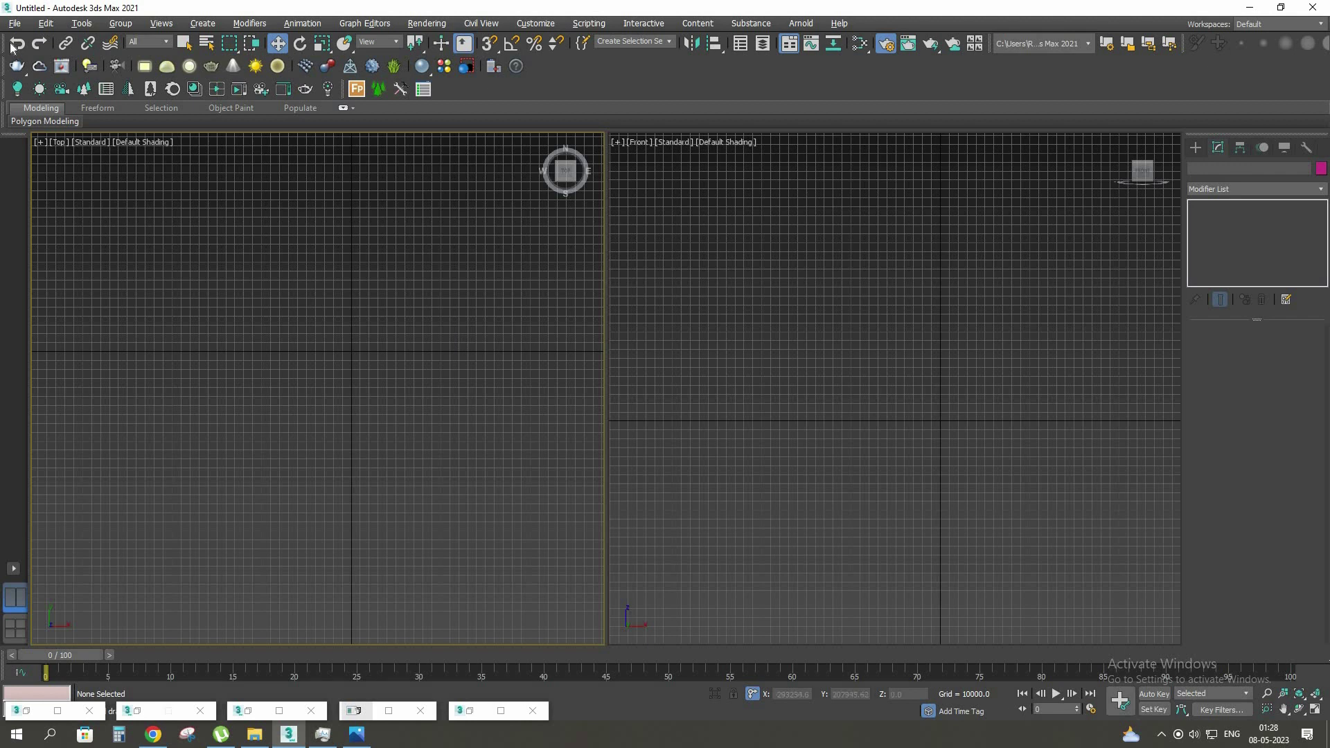
pyautogui.hotkey('alt', 'Tab')
pyautogui.click(158, 212)
pyautogui.press('Return')
pyautogui.moveTo(188, 288); pyautogui.dragTo(307, 438)
pyautogui.click(349, 462)
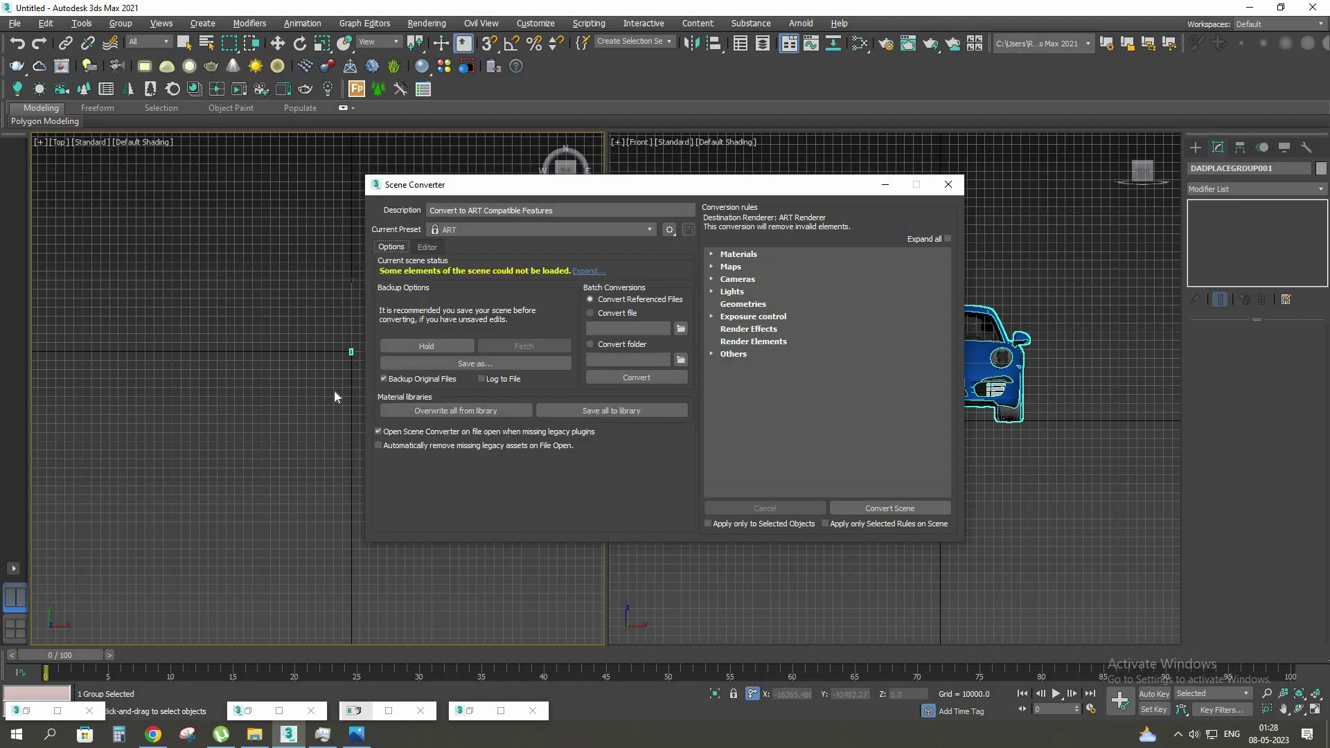
pyautogui.scroll(5, 318, 376)
pyautogui.press('w')
pyautogui.click(948, 184)
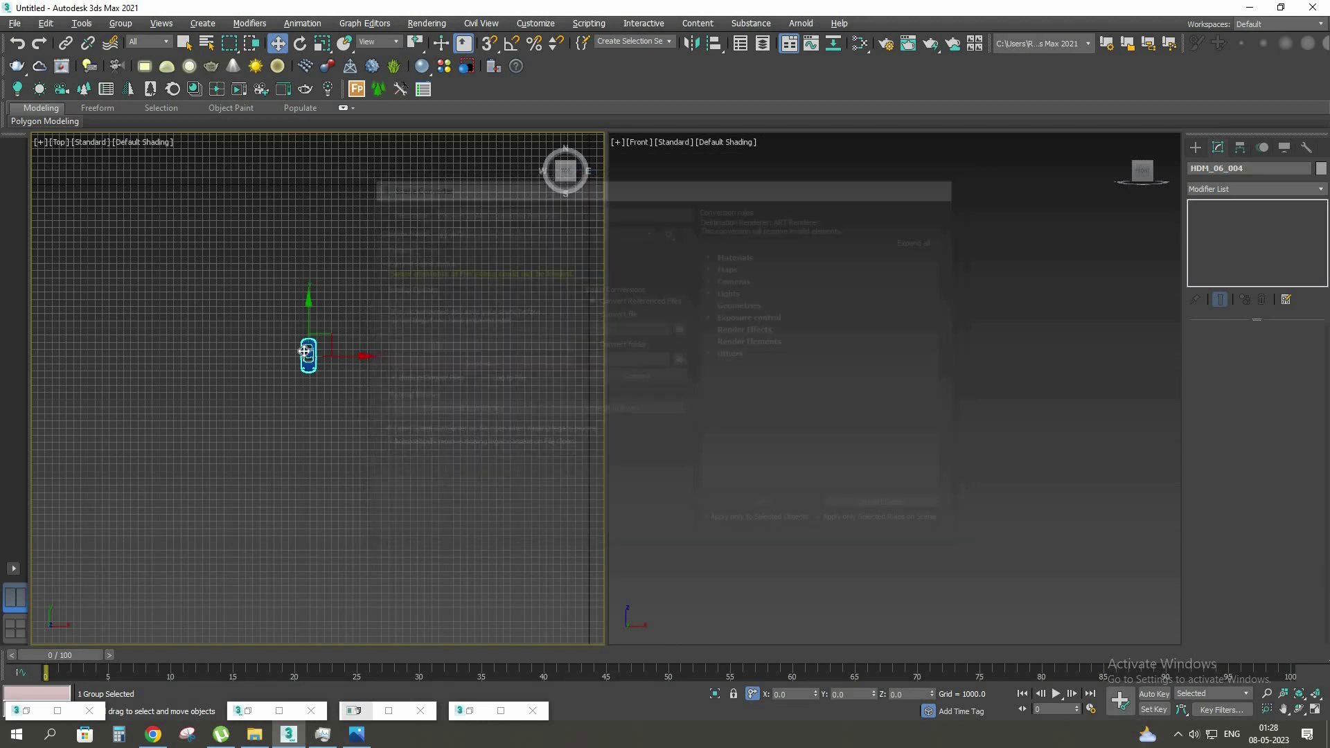
# Examine the imported car from an angle in a maximized Perspective view and leave it deselected
pyautogui.scroll(6, 318, 333)
pyautogui.scroll(2, 319, 332)
pyautogui.scroll(-9, 326, 318)
pyautogui.moveTo(326, 319); pyautogui.dragTo(328, 469, button='middle')
pyautogui.scroll(3, 329, 471)
pyautogui.scroll(4, 401, 184)
pyautogui.scroll(1, 483, 326)
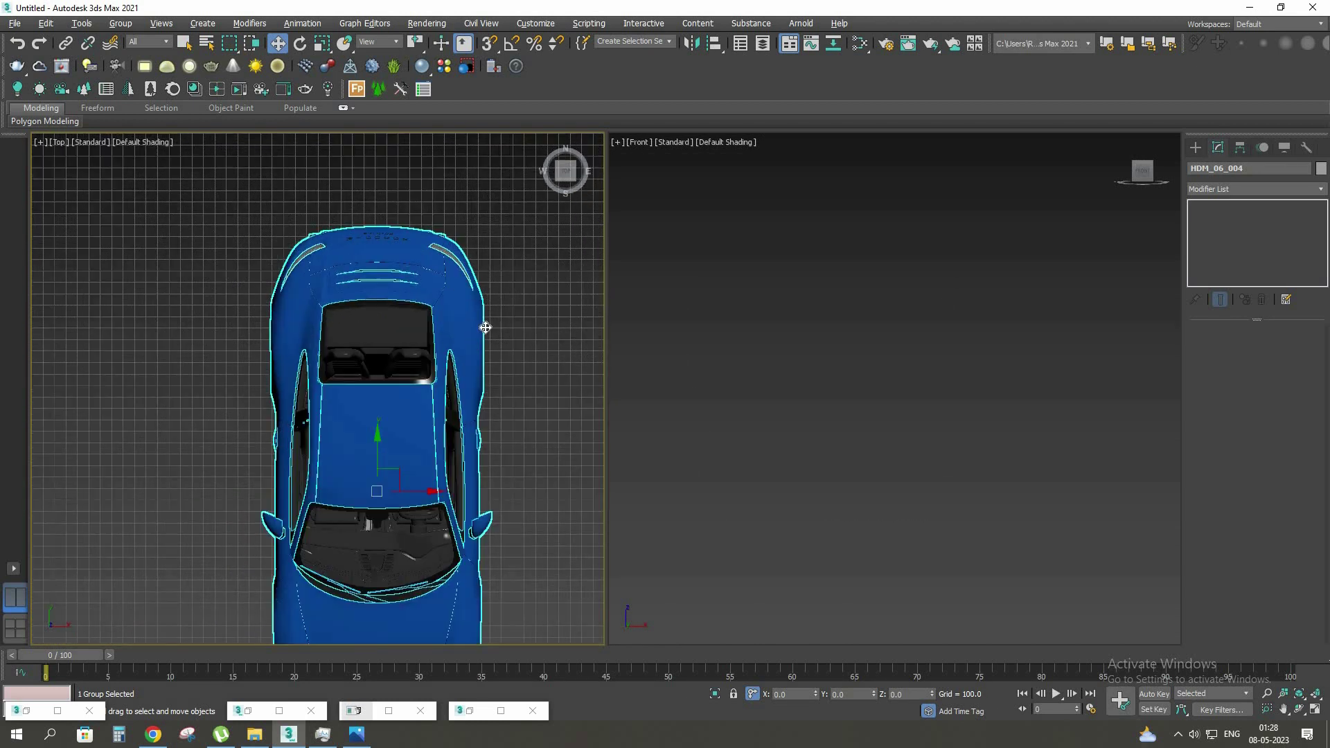
pyautogui.moveTo(505, 379); pyautogui.dragTo(463, 277, button='middle')
pyautogui.click(464, 277)
pyautogui.click(351, 437)
pyautogui.moveTo(352, 420); pyautogui.dragTo(444, 273, button='middle')
pyautogui.scroll(3, 329, 351)
pyautogui.scroll(-3, 360, 379)
pyautogui.scroll(-2, 341, 458)
pyautogui.scroll(4, 347, 415)
pyautogui.scroll(-3, 401, 330)
pyautogui.hotkey('alt', 'w')
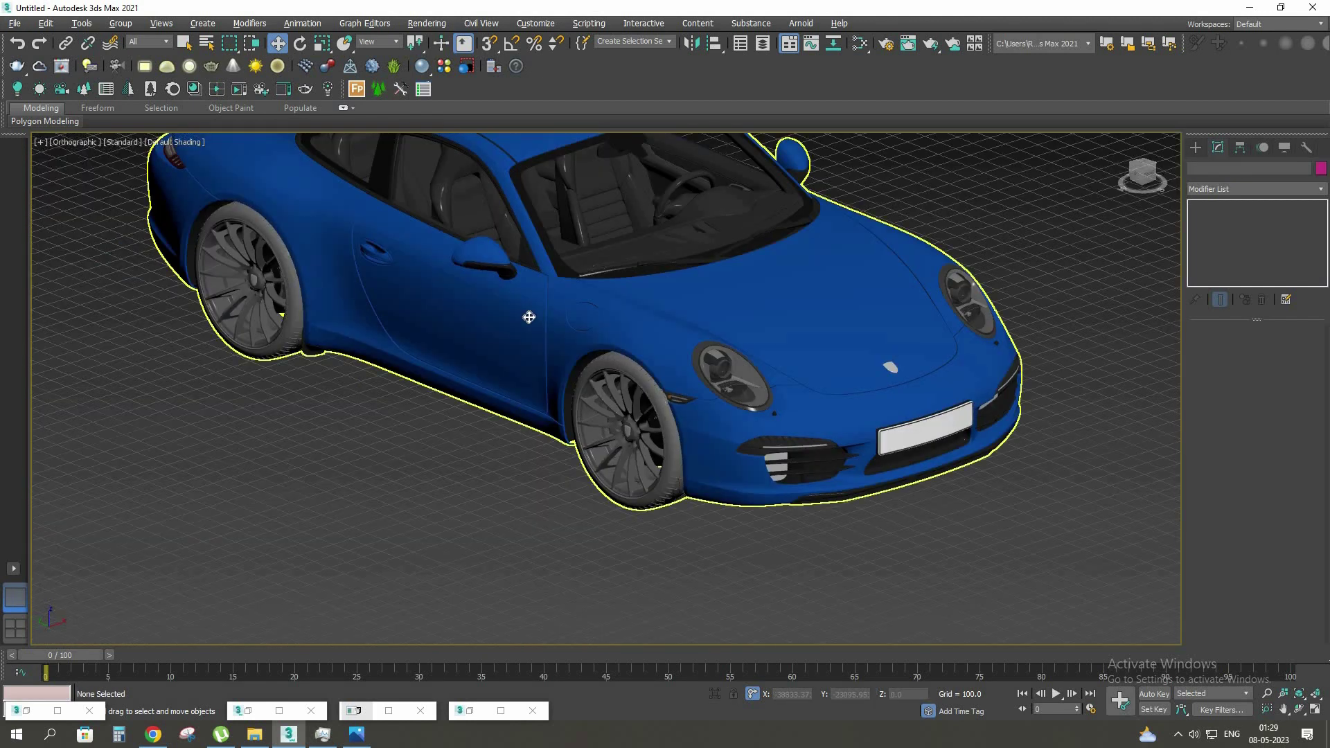
pyautogui.press('p')
pyautogui.keyDown('alt'); pyautogui.moveTo(635, 364); pyautogui.dragTo(625, 364, button='middle'); pyautogui.keyUp('alt')
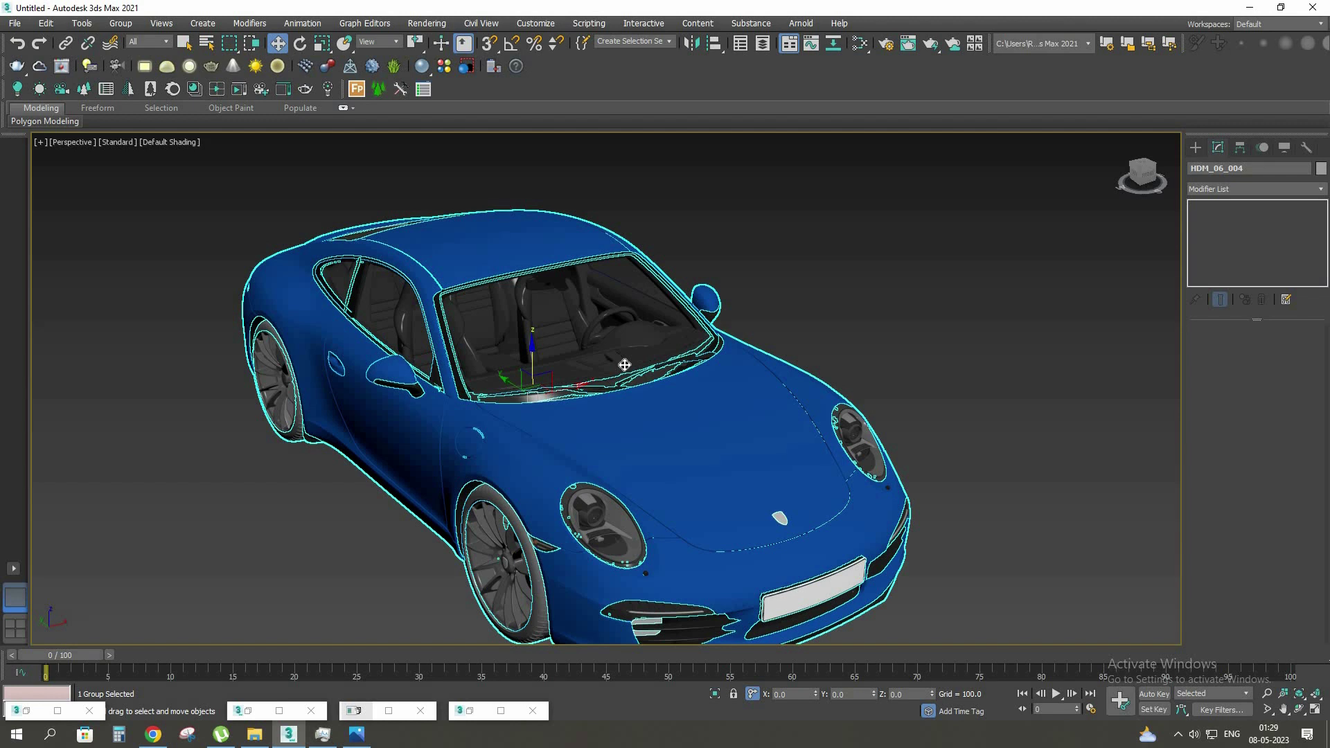
pyautogui.click(852, 229)
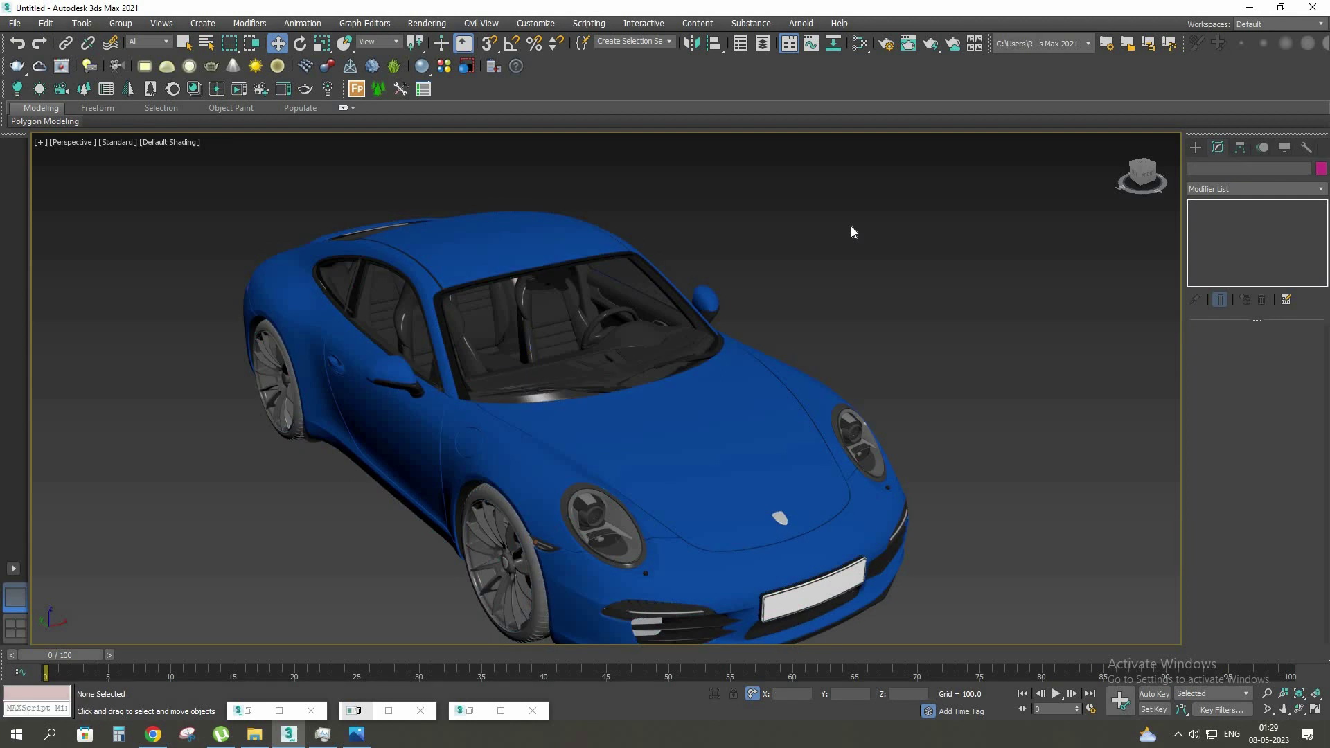
# Refresh the Asset Tracking list and open the path setting for all missing HDM_06_004 maps
pyautogui.hotkey('shift', 't')
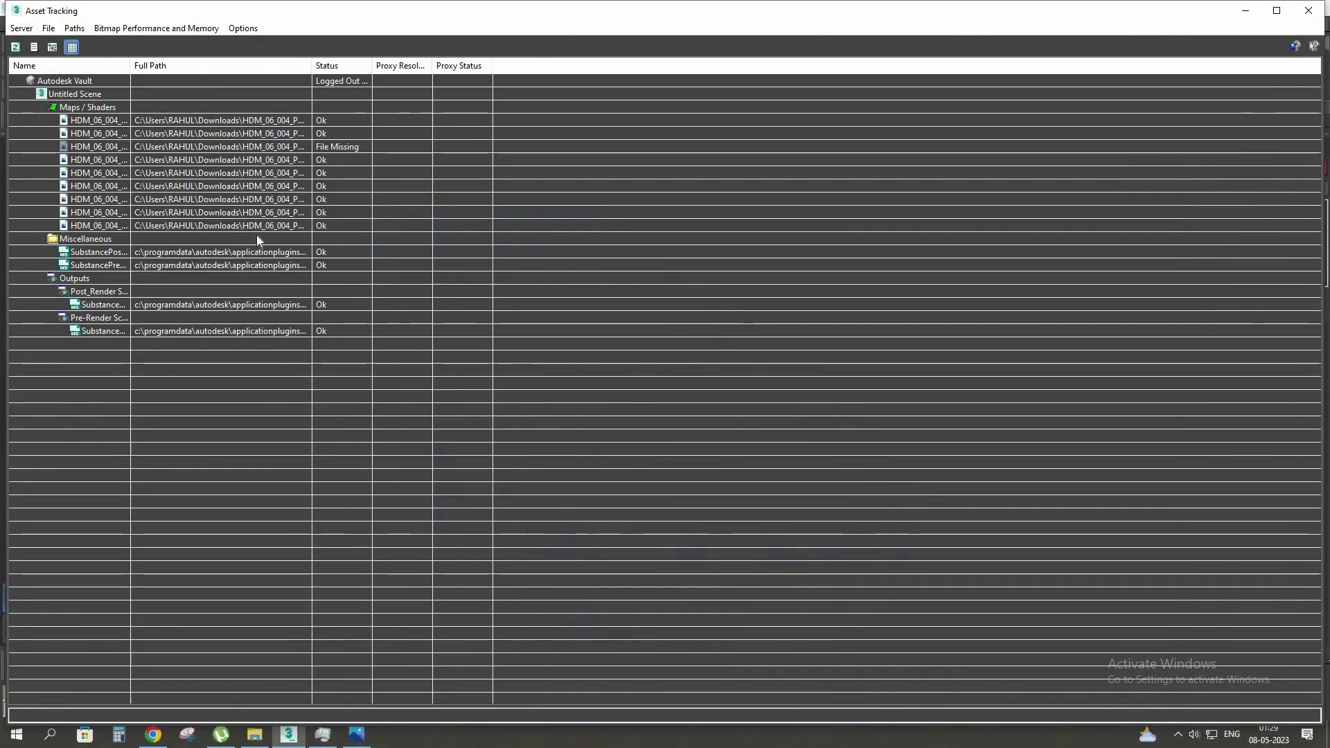
pyautogui.click(15, 49)
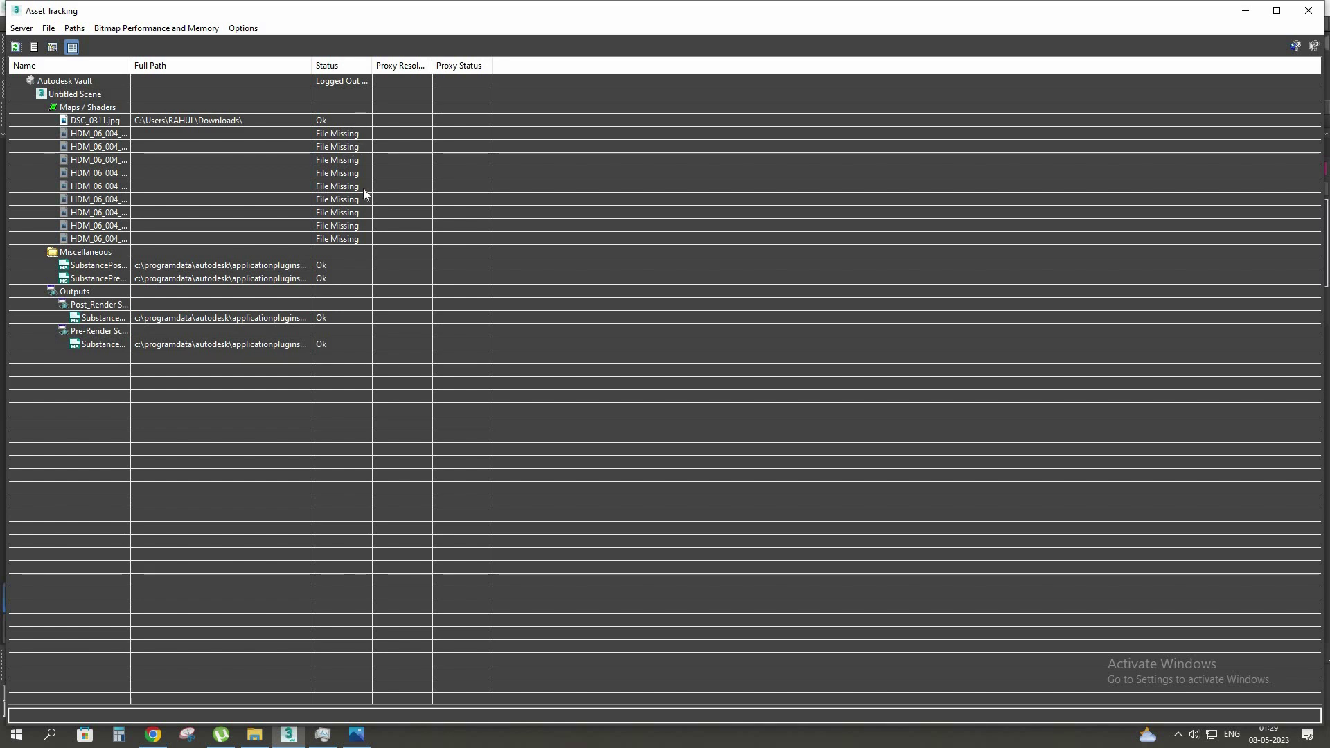
pyautogui.click(338, 132)
pyautogui.click(338, 132)
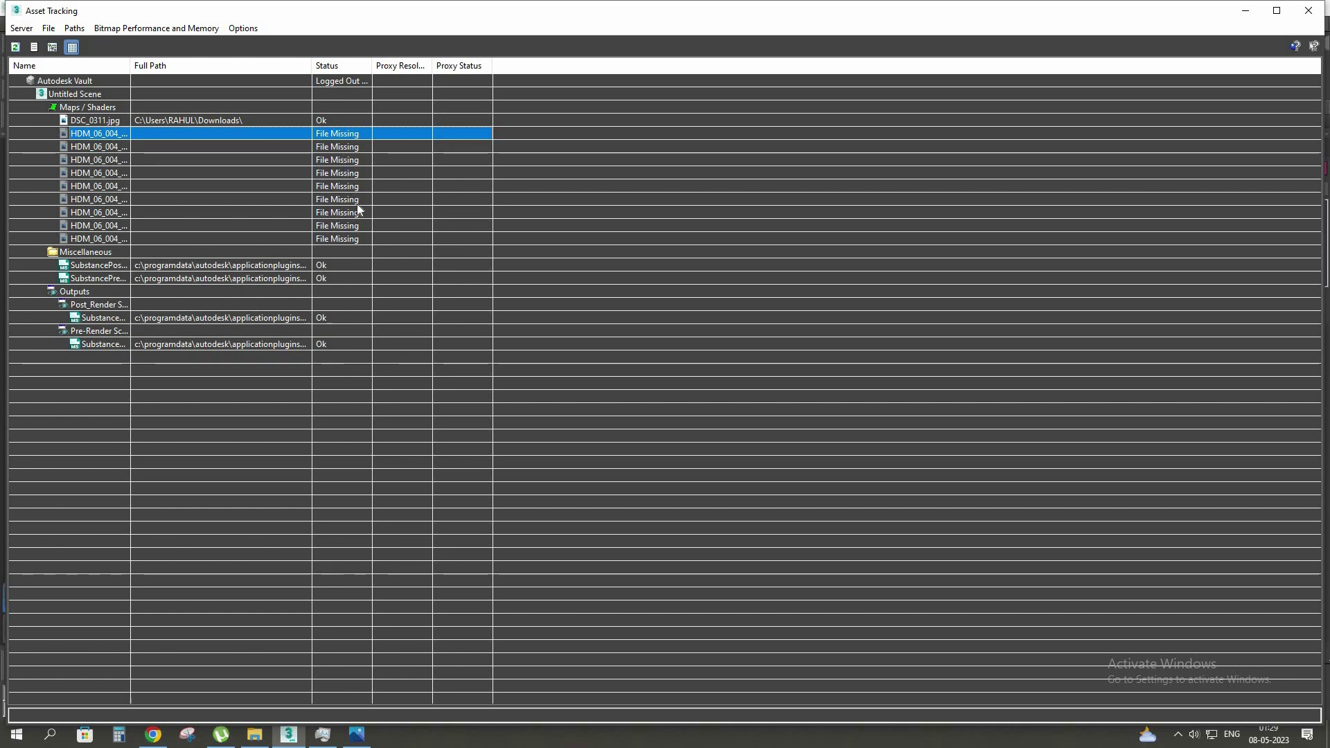
pyautogui.keyDown('shift'); pyautogui.click(352, 237); pyautogui.keyUp('shift')
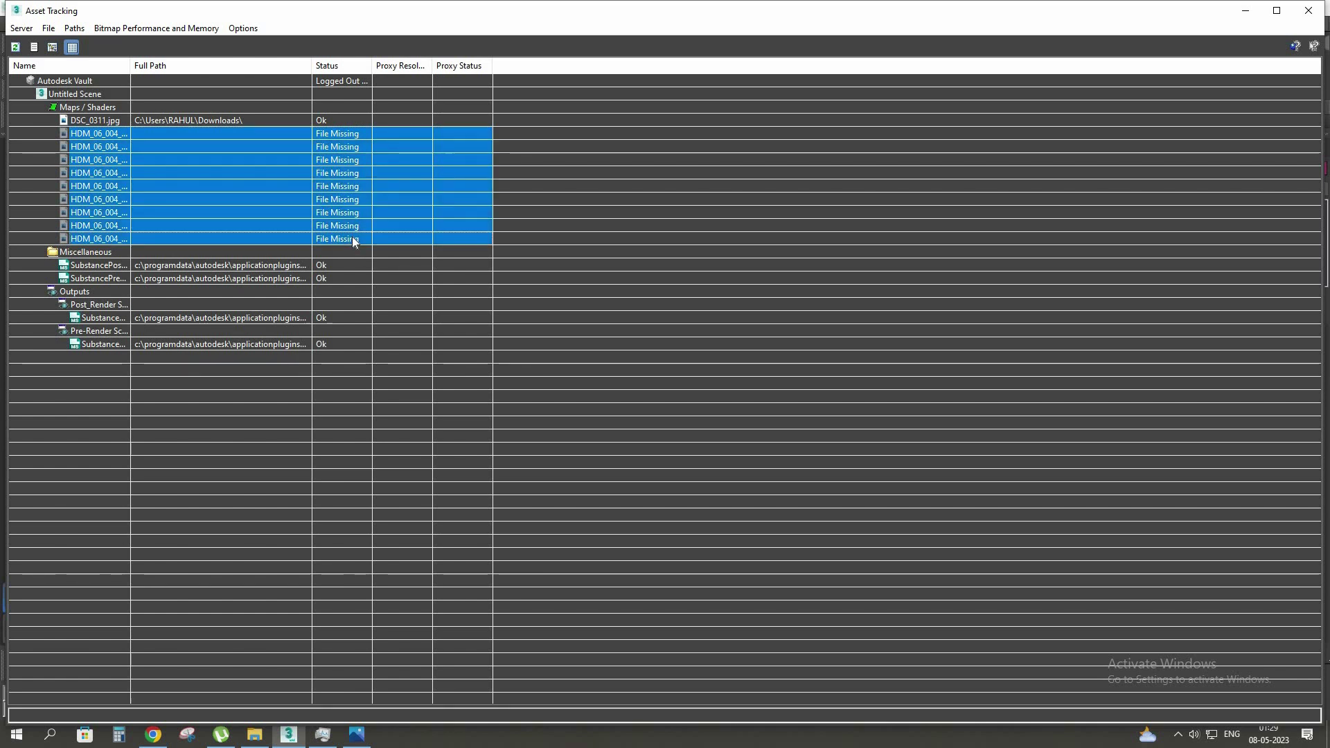
pyautogui.rightClick(353, 238)
pyautogui.click(326, 269)
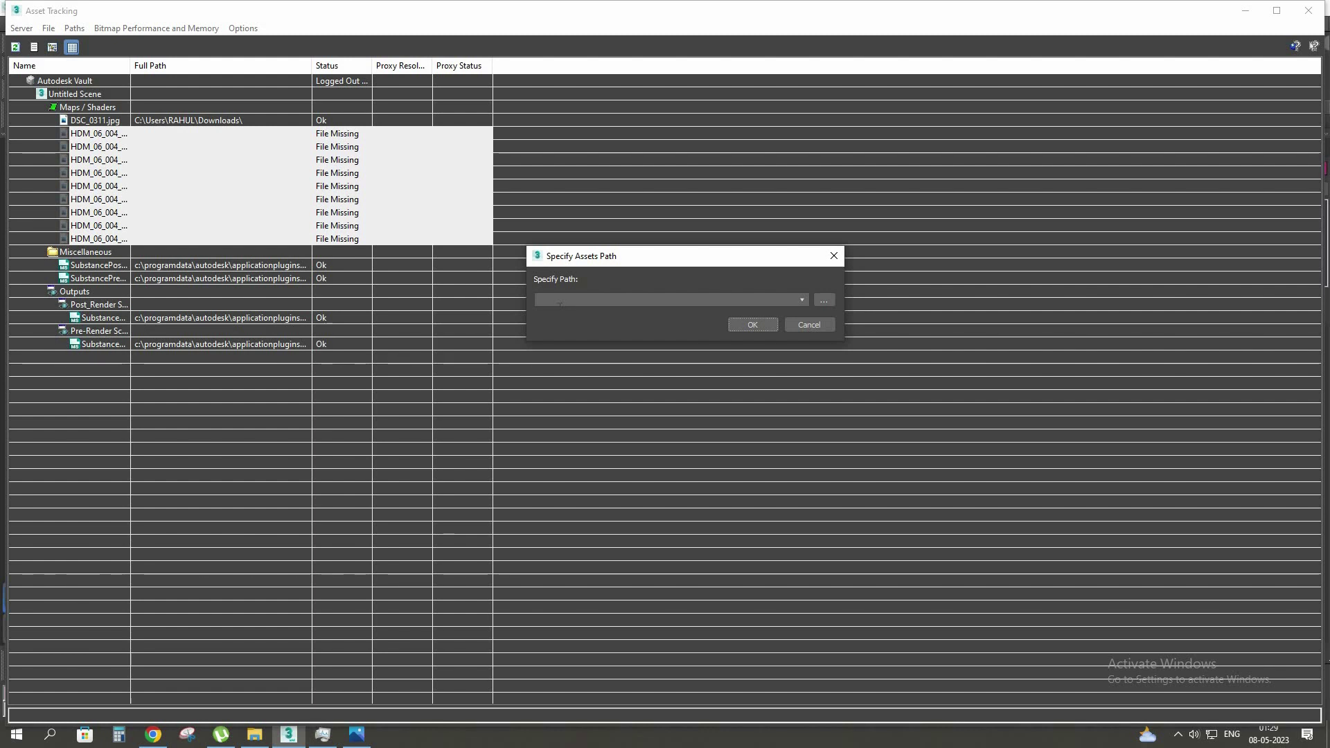
# Set the missing textures' path to the maps folder inside HDM_06_004_Porsche and put the Asset Tracking window away
pyautogui.click(255, 734)
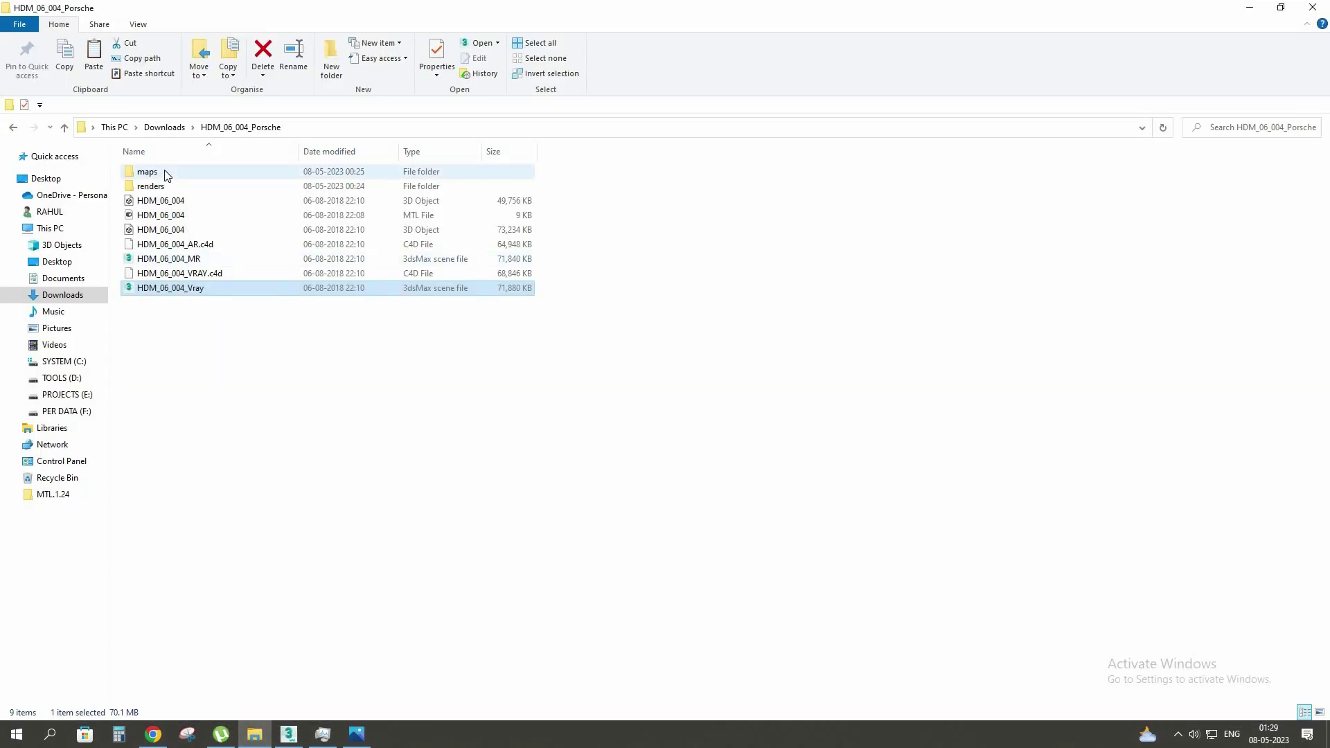
pyautogui.doubleClick(166, 176)
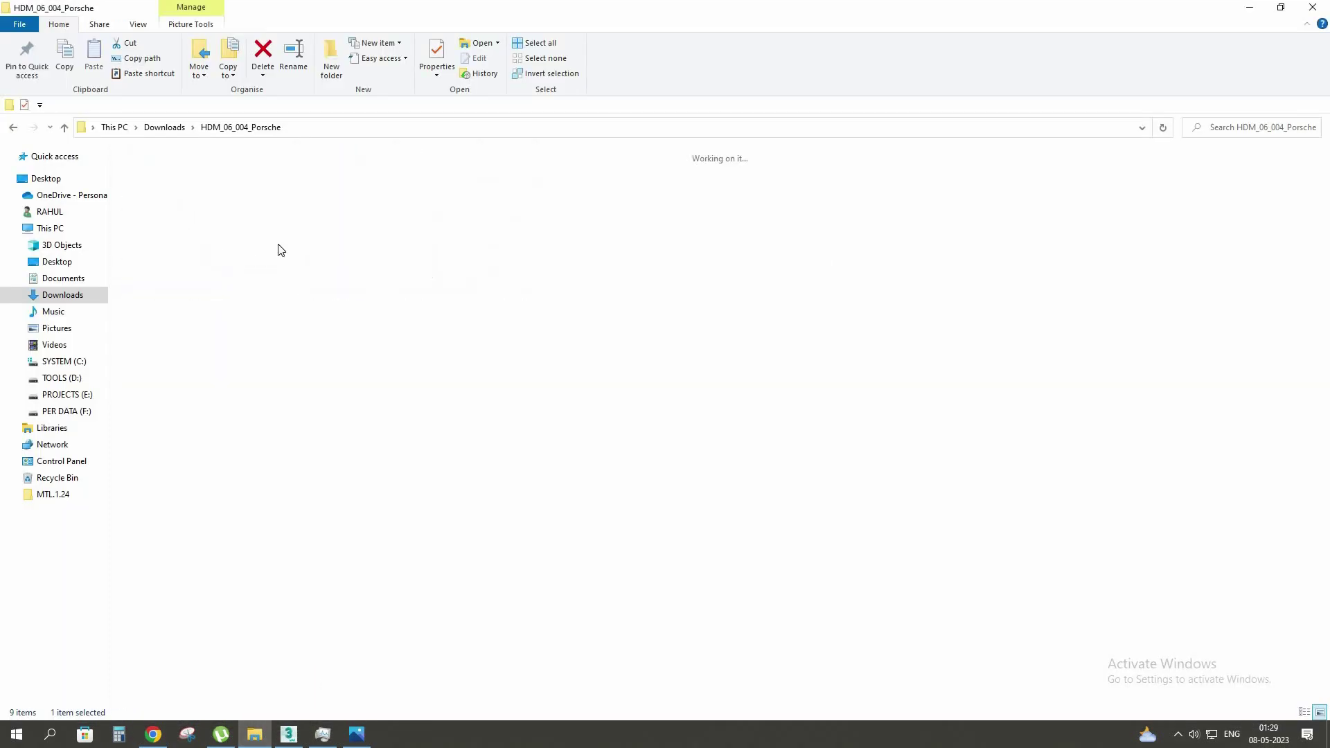
pyautogui.rightClick(601, 132)
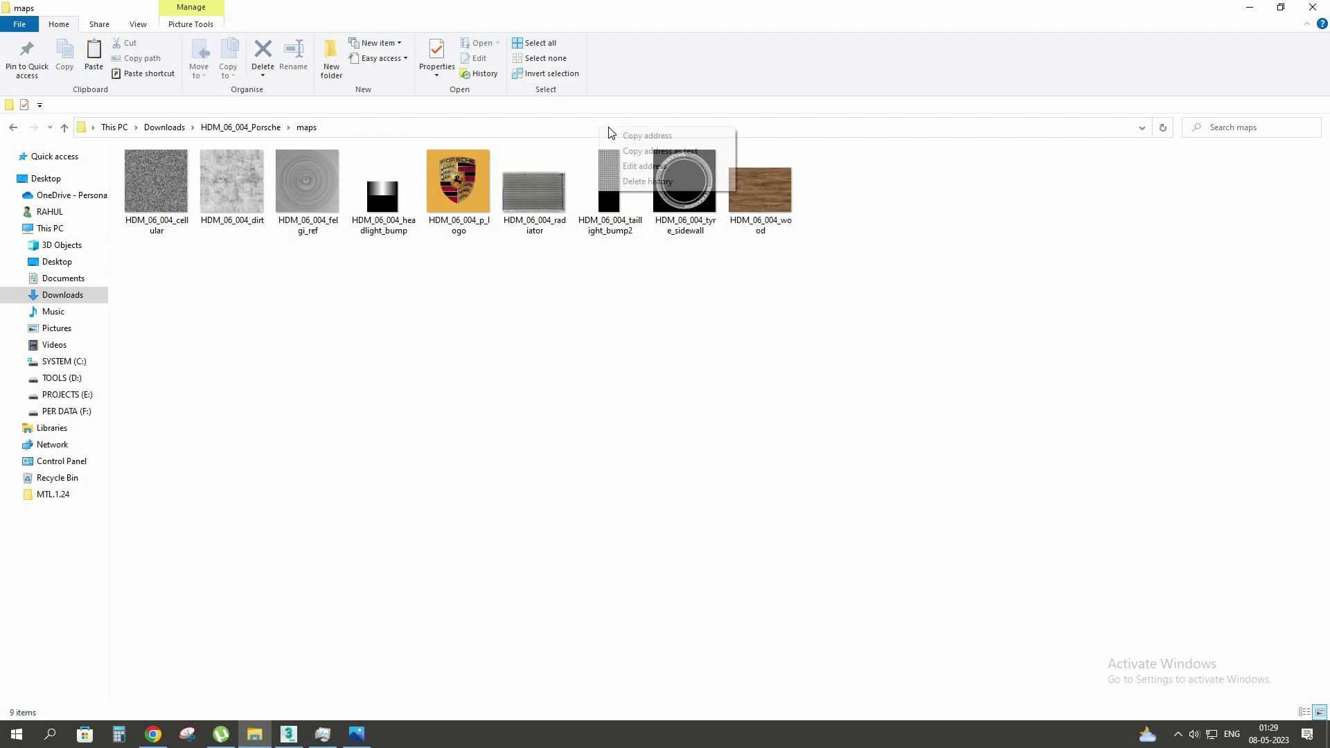
pyautogui.click(558, 138)
pyautogui.rightClick(557, 134)
pyautogui.click(558, 138)
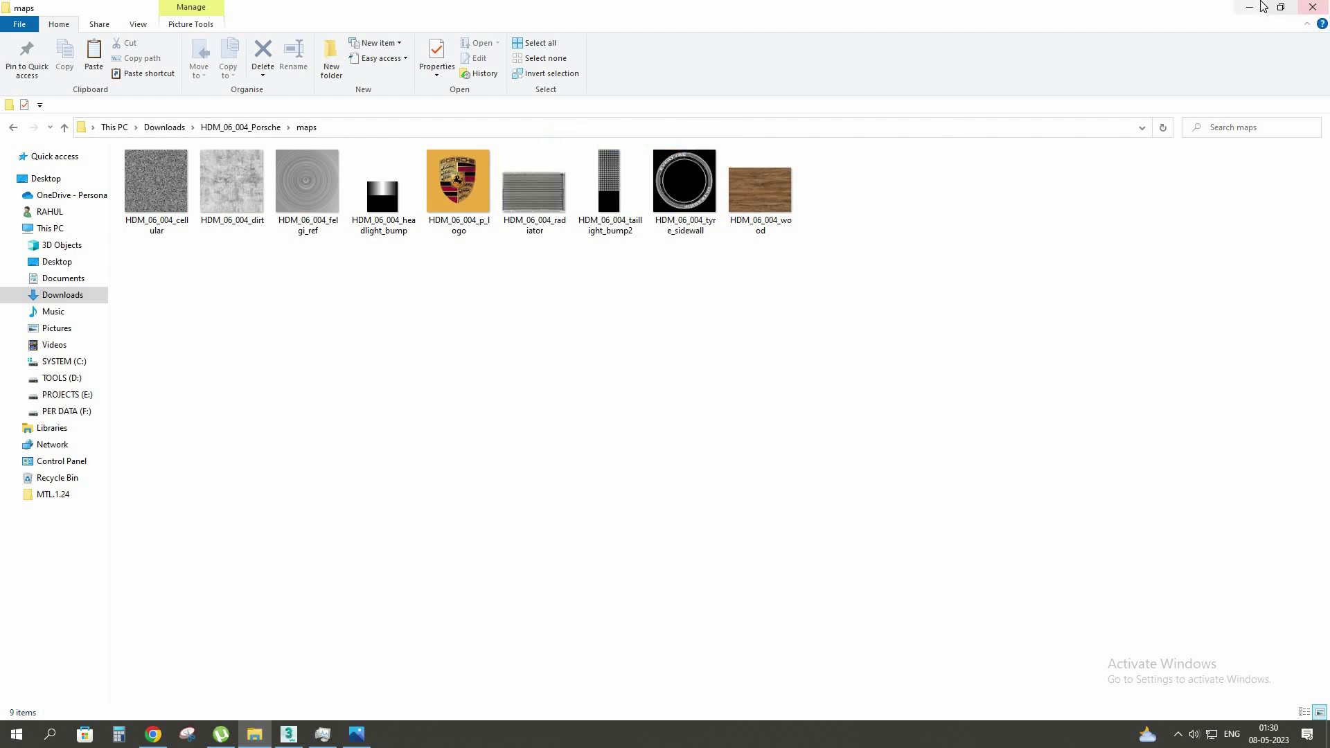
pyautogui.hotkey('alt', 'Tab')
pyautogui.hotkey('ctrl', 'v')
pyautogui.click(753, 324)
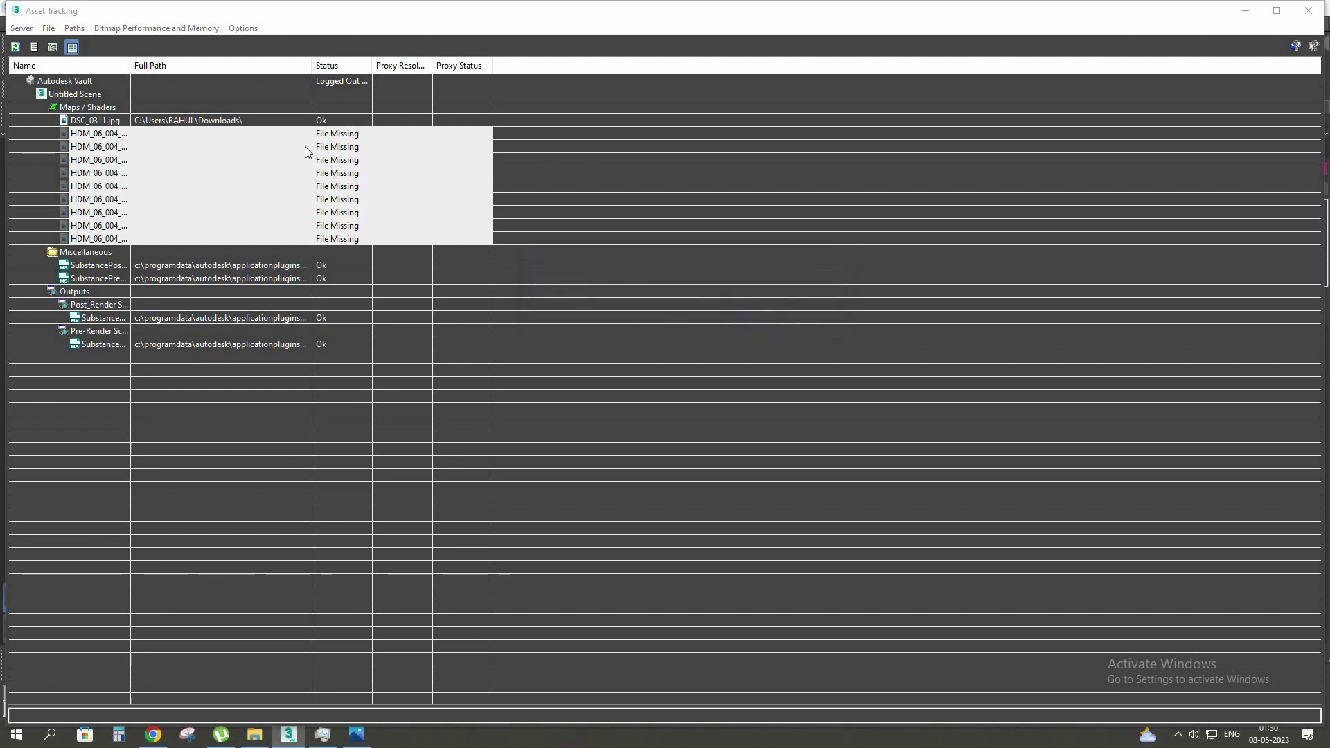
pyautogui.click(1245, 10)
# Check the car's textures close up, restore the two-viewport layout and frame the car in a Top view
pyautogui.click(606, 427)
pyautogui.scroll(5, 655, 429)
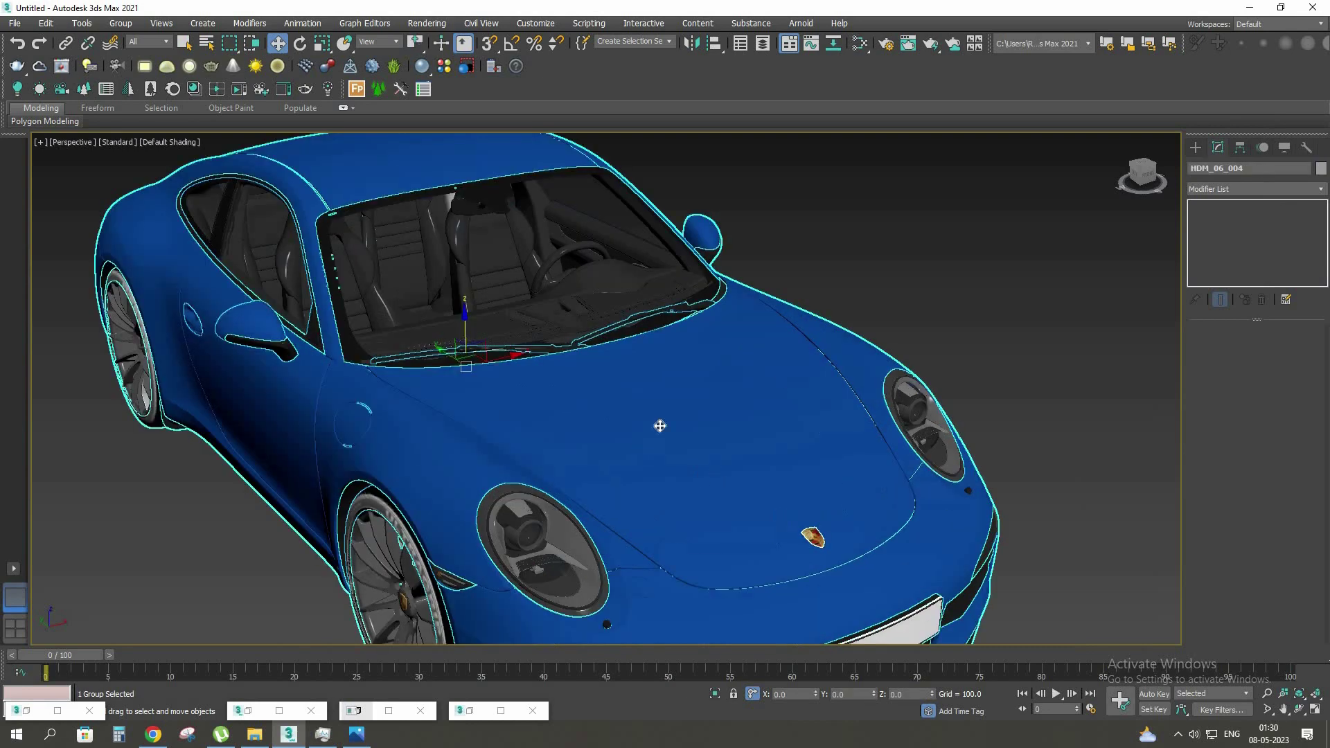
pyautogui.keyDown('alt'); pyautogui.moveTo(732, 405); pyautogui.dragTo(680, 432, button='middle'); pyautogui.keyUp('alt')
pyautogui.scroll(-6, 681, 432)
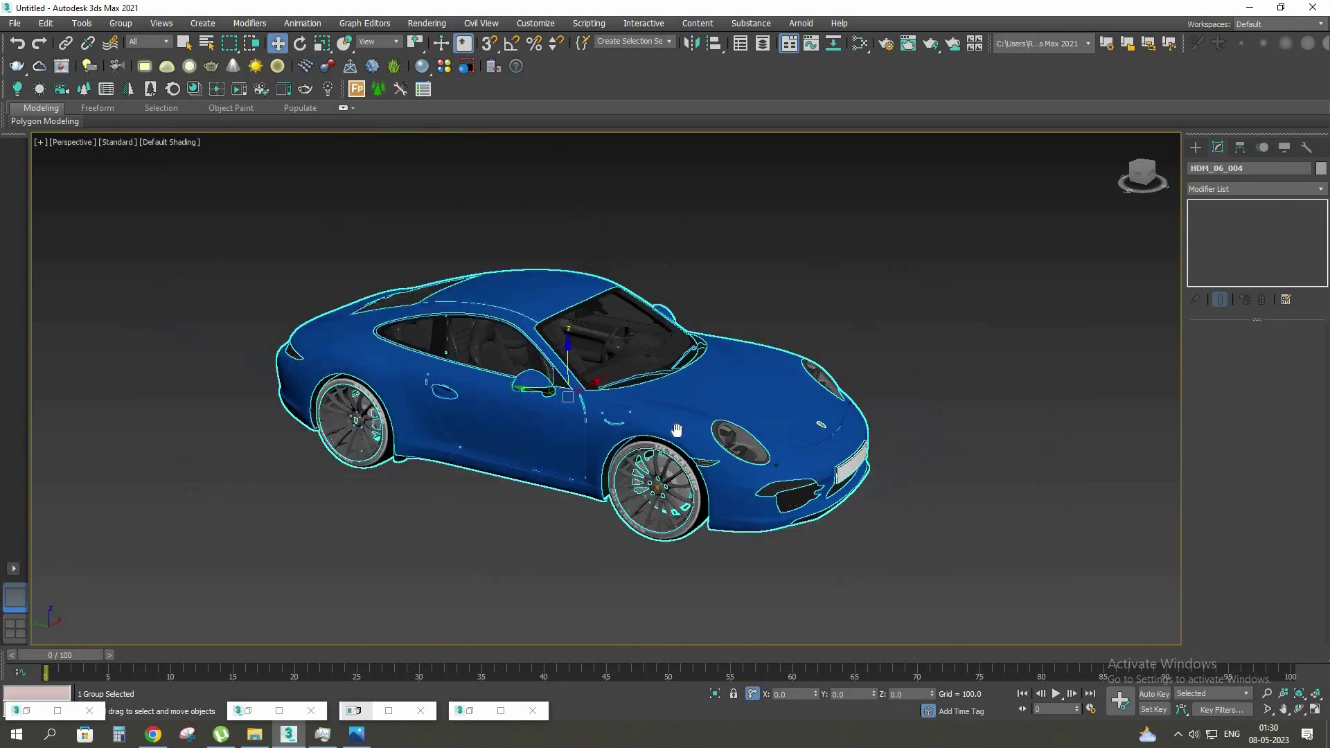
pyautogui.hotkey('alt', 'w')
pyautogui.click(774, 399)
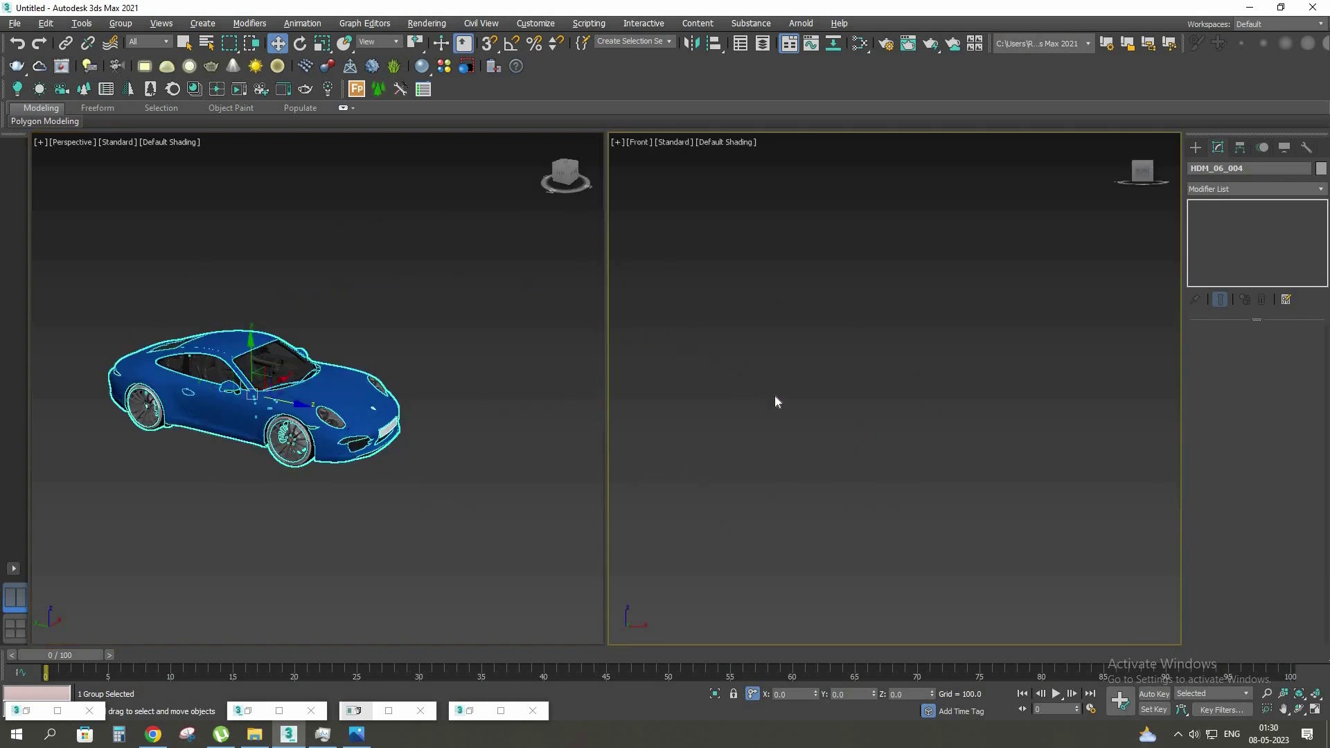
pyautogui.press('z')
pyautogui.scroll(-4, 880, 360)
pyautogui.moveTo(921, 338); pyautogui.dragTo(972, 296, button='middle')
# Review the road perspective in the DSC_0311.jpg background photo, then return to the scene with nothing selected
pyautogui.click(356, 734)
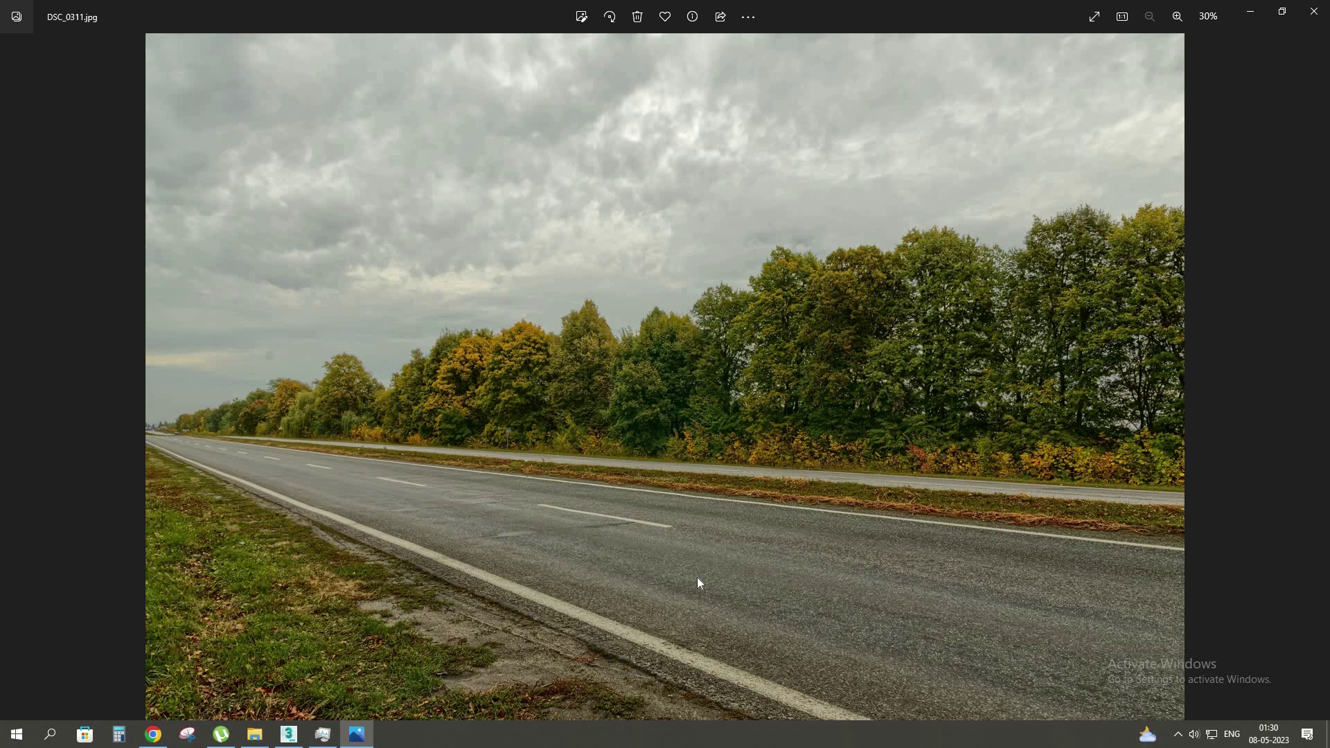
pyautogui.click(1247, 13)
pyautogui.click(1116, 257)
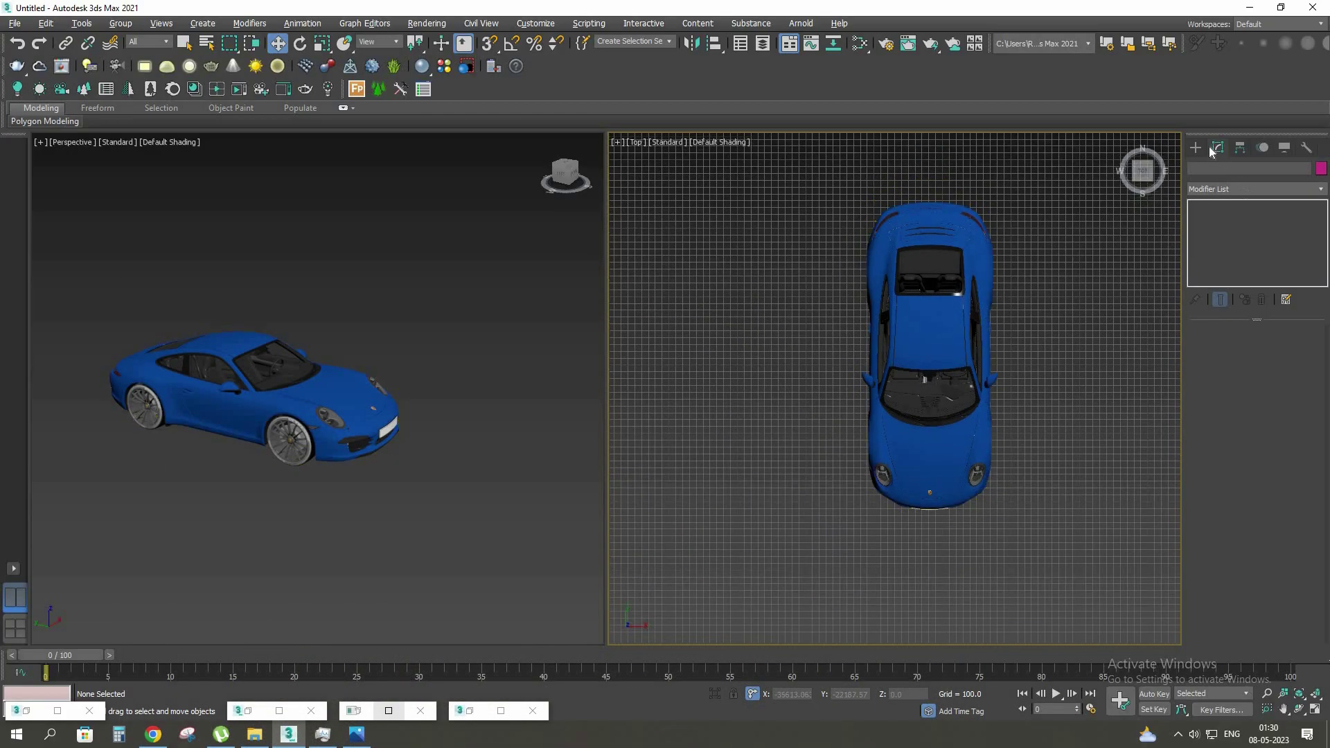
# Create a V-Ray physical camera in the Top view, placed diagonally ahead of the car and targeting its middle
pyautogui.click(1197, 145)
pyautogui.click(1240, 168)
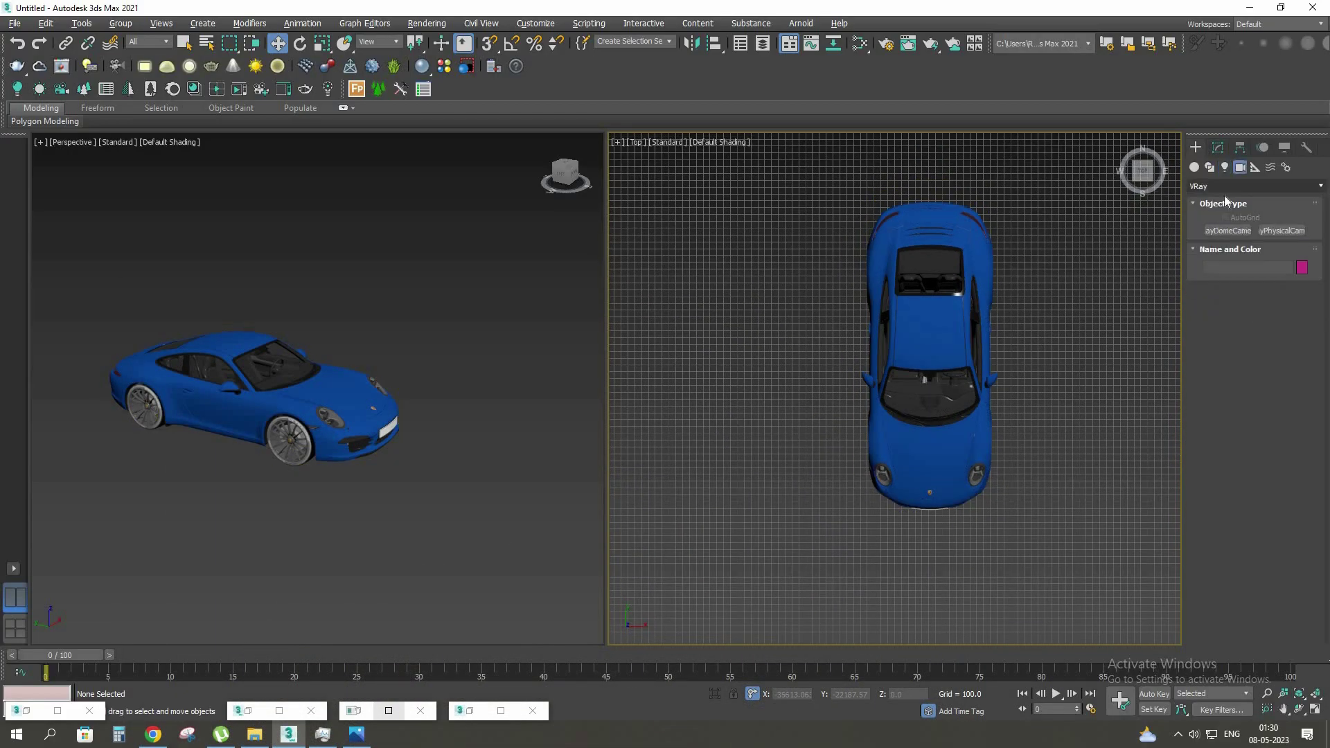
pyautogui.scroll(-4, 895, 413)
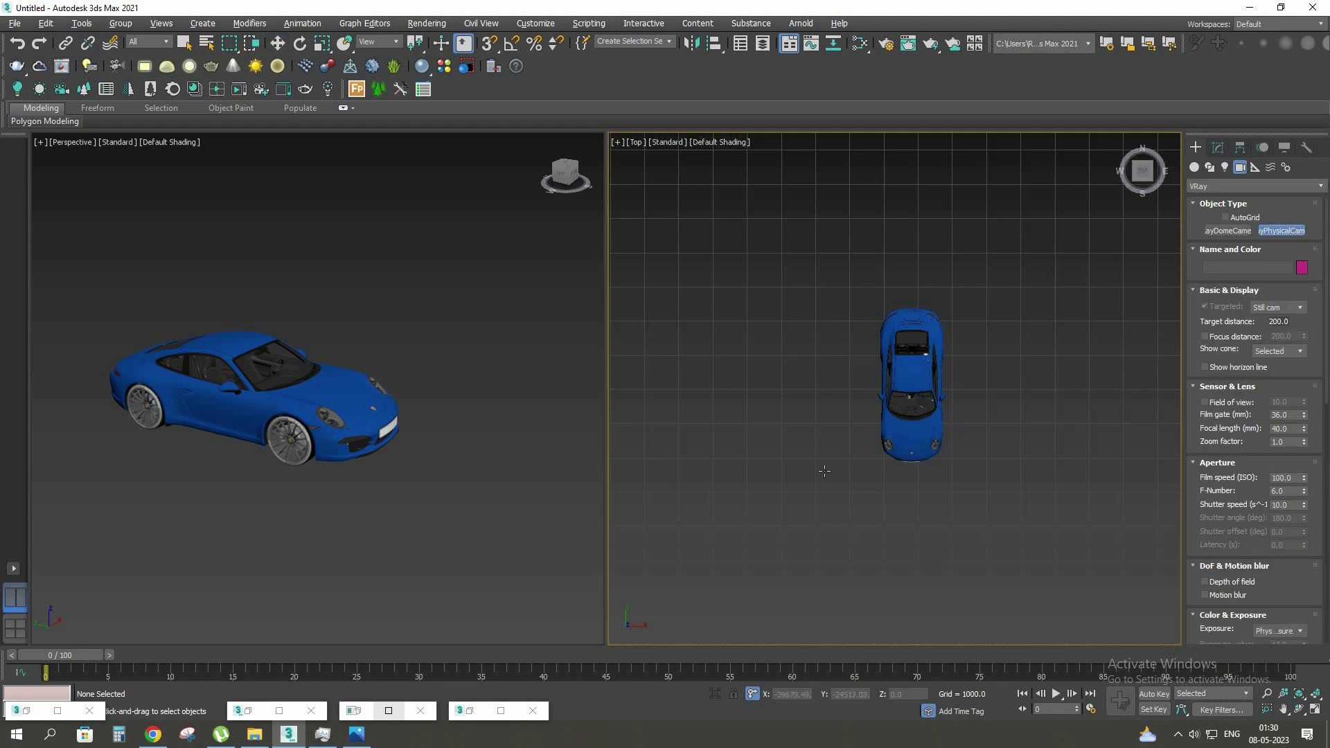
pyautogui.moveTo(863, 428); pyautogui.dragTo(914, 377, button='middle')
pyautogui.moveTo(676, 460); pyautogui.dragTo(967, 318)
pyautogui.press('w')
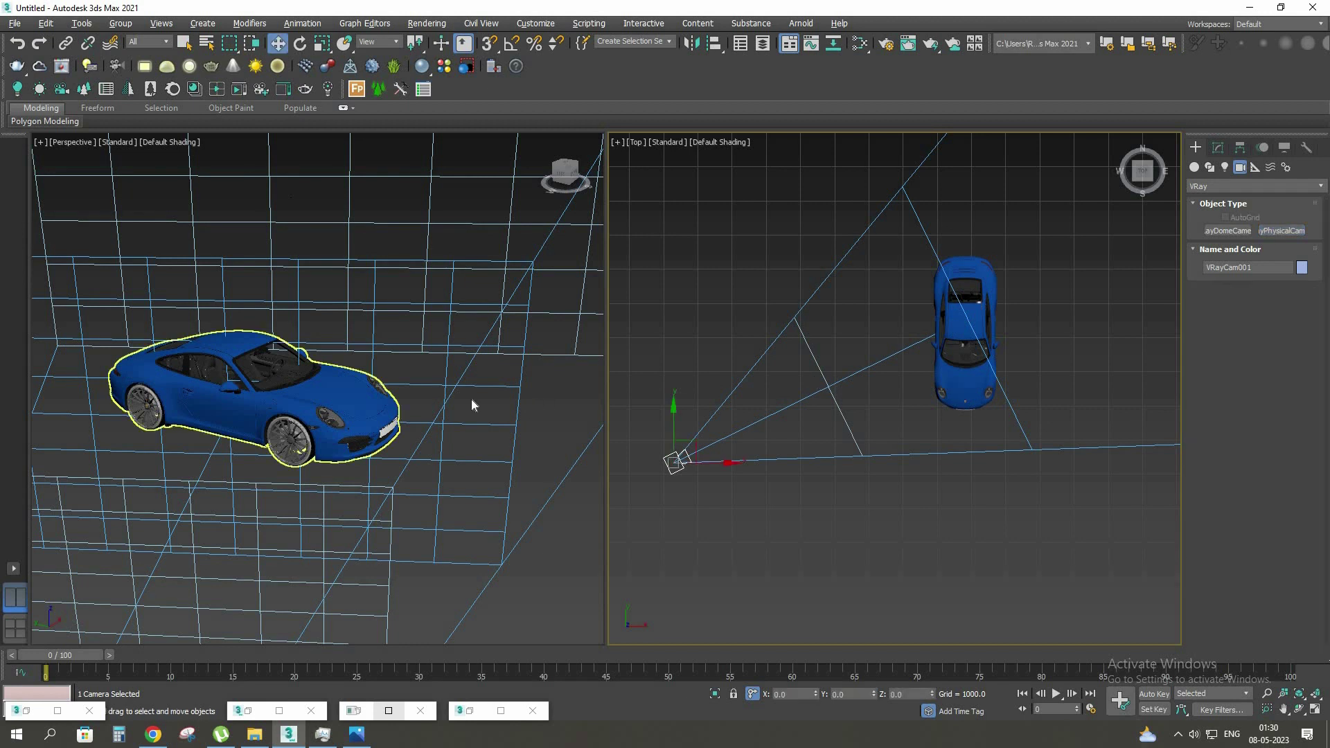
# Select the camera together with its target in a Front view and raise both above the ground
pyautogui.click(541, 413)
pyautogui.press('f')
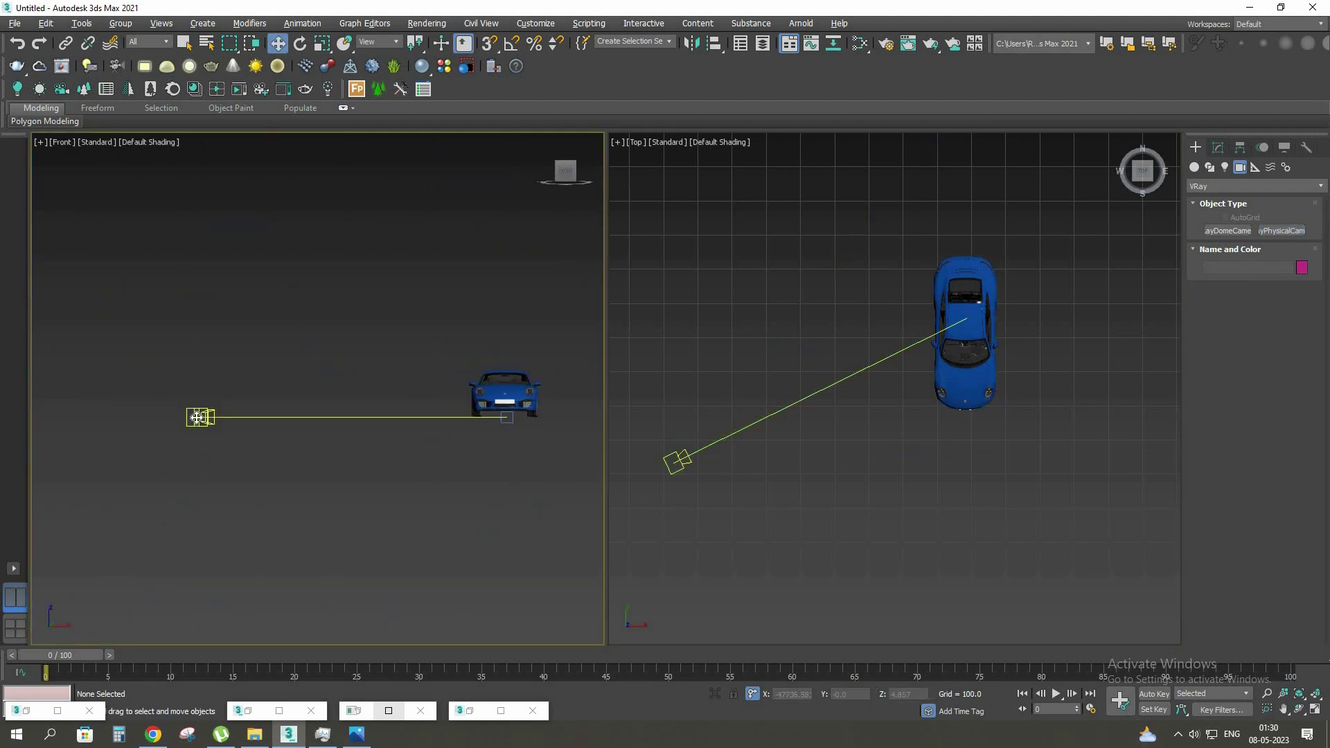
pyautogui.click(197, 417)
pyautogui.keyDown('ctrl'); pyautogui.click(506, 417); pyautogui.keyUp('ctrl')
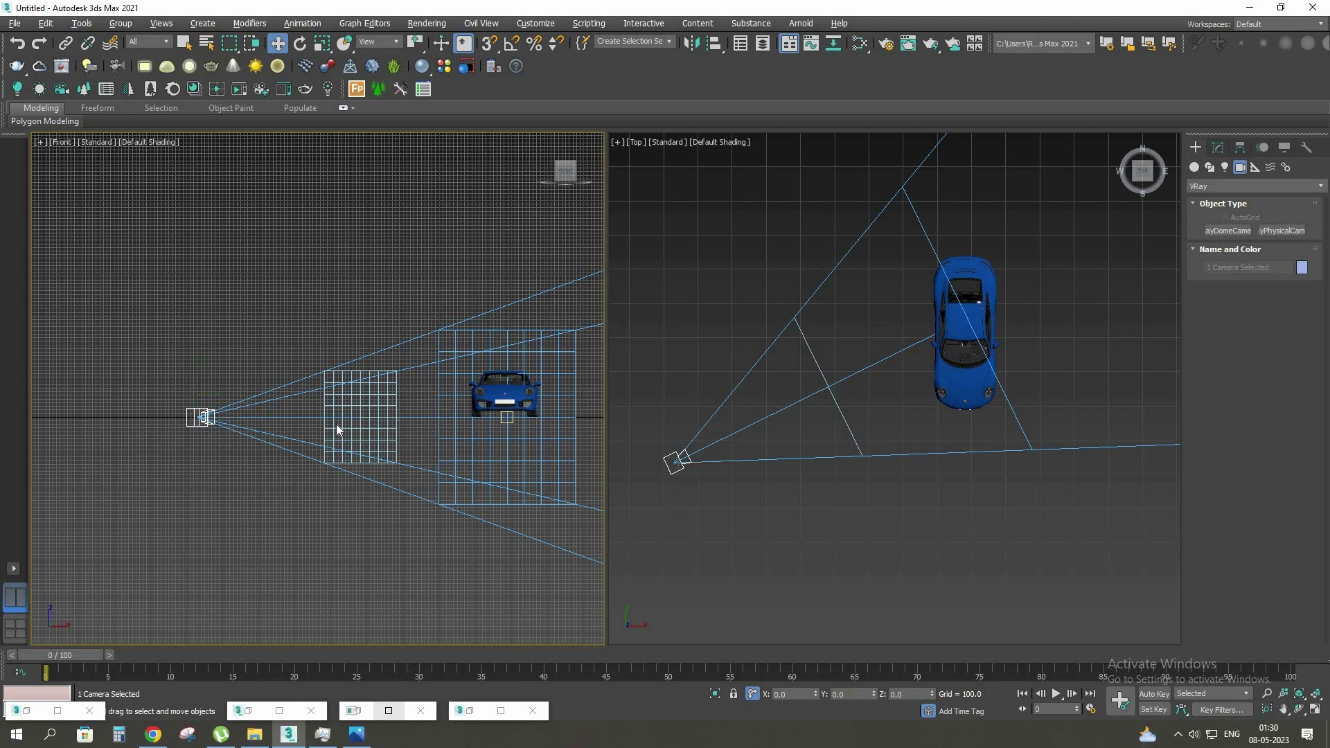
pyautogui.scroll(-5, 339, 430)
pyautogui.scroll(5, 361, 416)
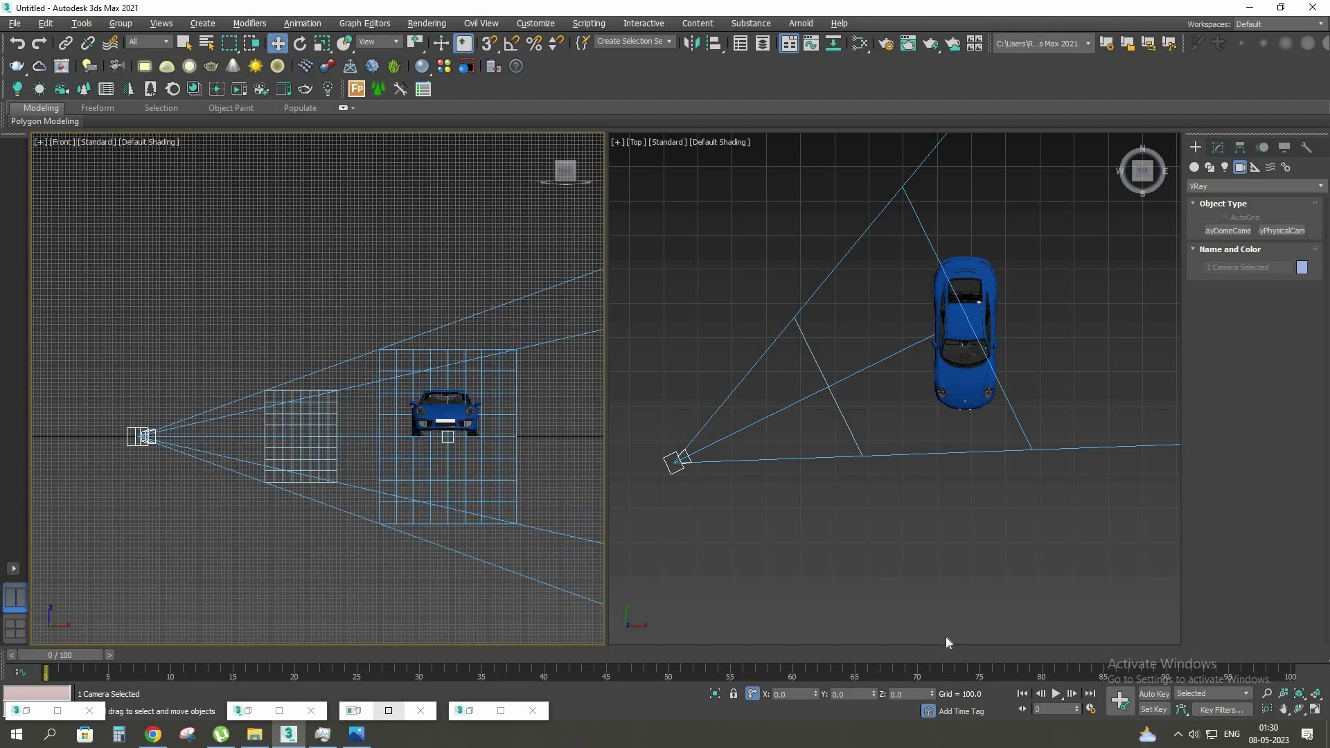
pyautogui.moveTo(875, 694); pyautogui.dragTo(897, 533)
# Switch the Top view to the VRayCam001 view and pan the camera so the car sits lower in the frame
pyautogui.click(897, 533)
pyautogui.press('c')
pyautogui.click(891, 327)
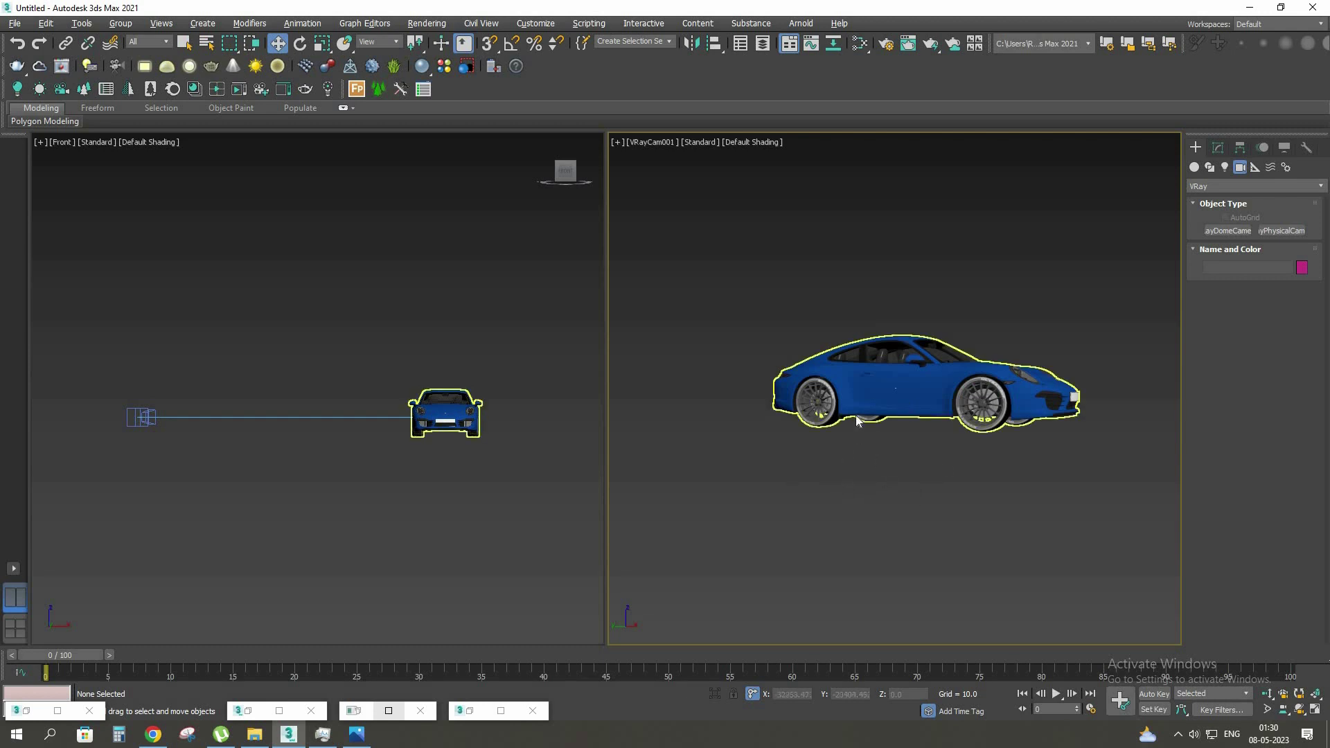
pyautogui.click(931, 406)
pyautogui.moveTo(933, 412); pyautogui.dragTo(930, 450)
pyautogui.moveTo(930, 450); pyautogui.dragTo(913, 447, button='middle')
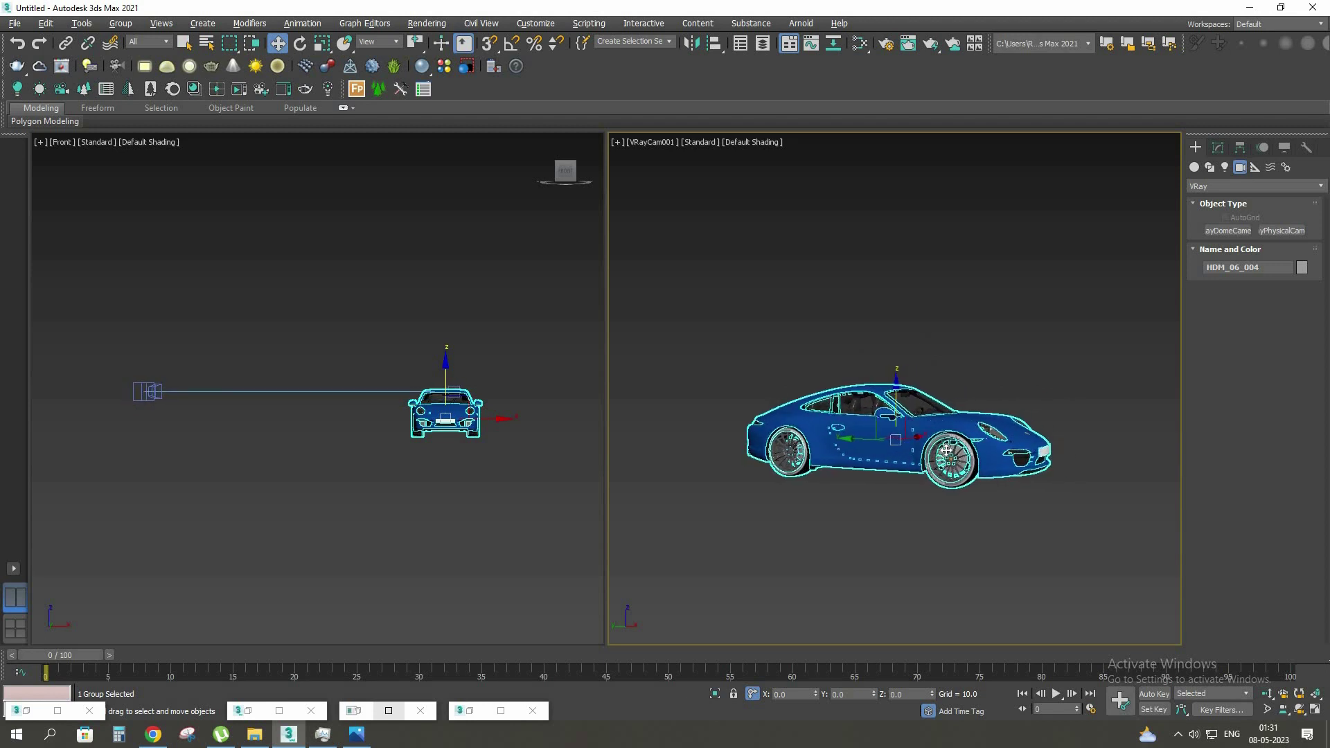
pyautogui.click(833, 314)
pyautogui.hotkey('alt', 'w')
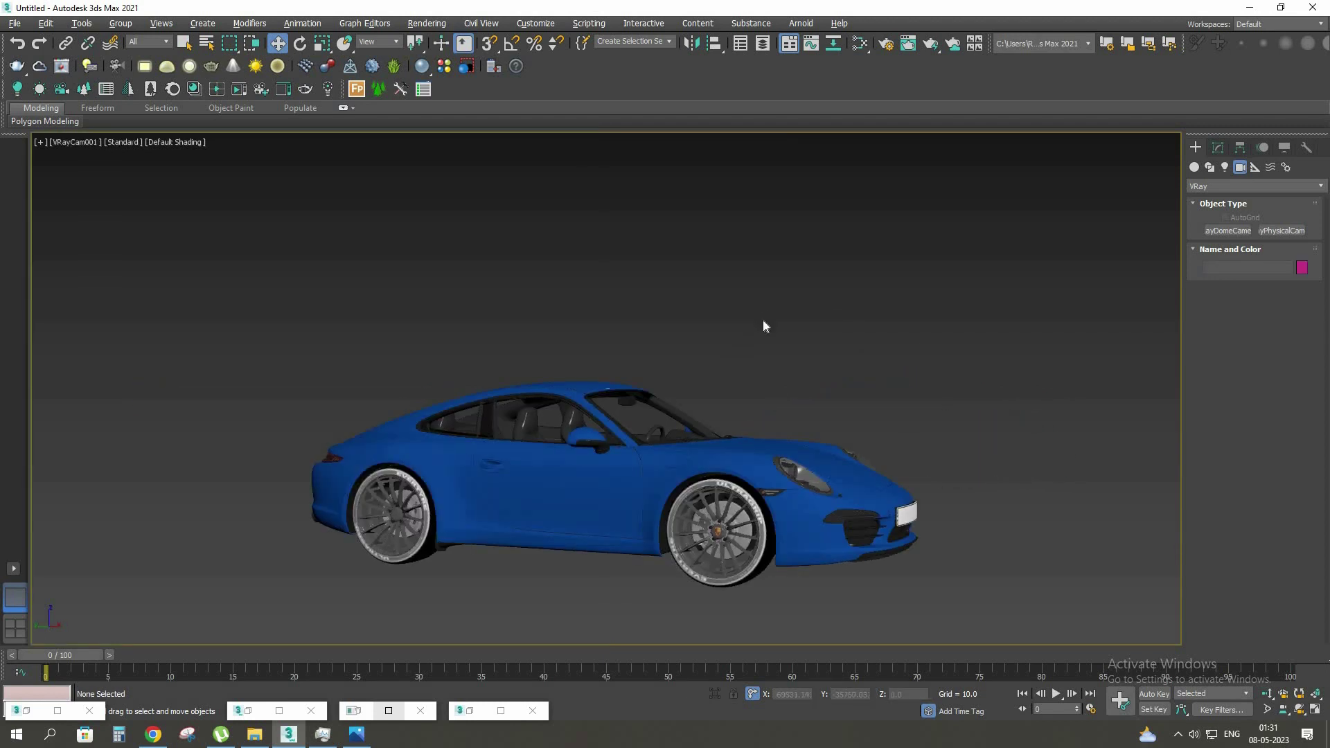
pyautogui.hotkey('alt', 'w')
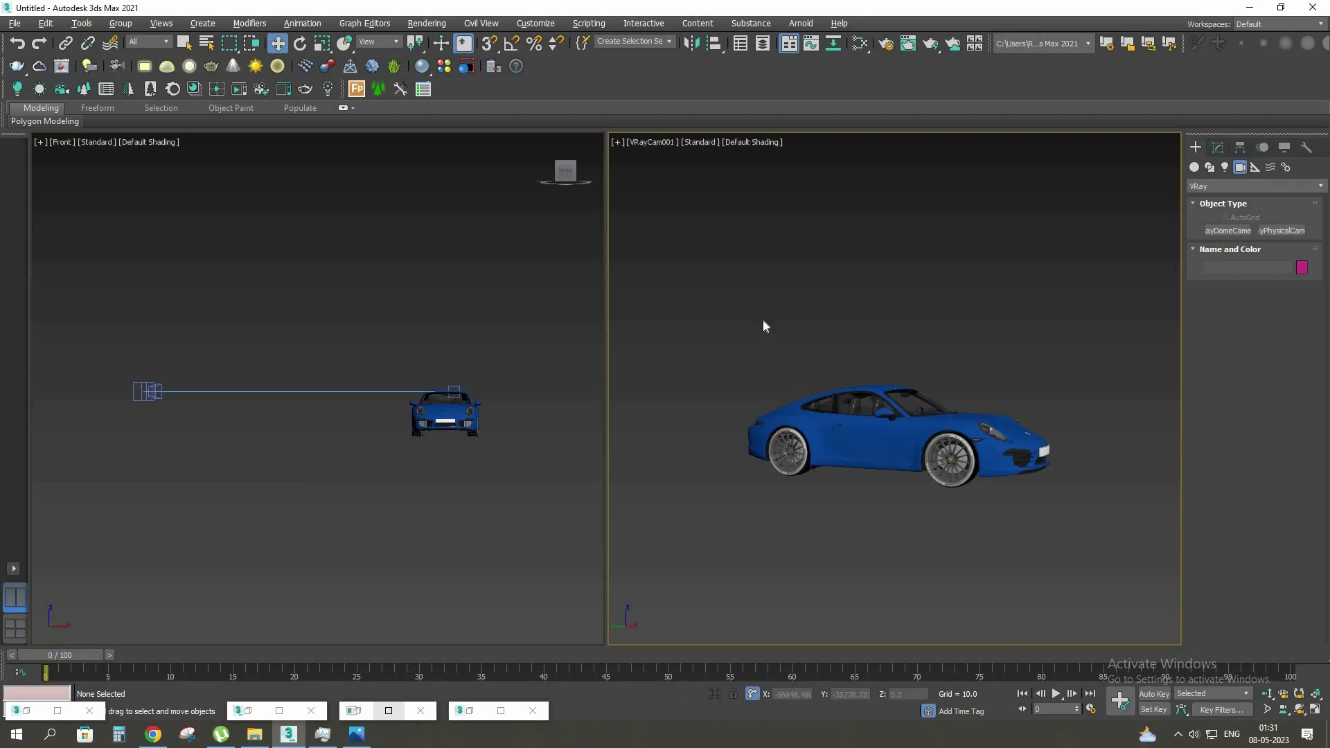
# Add a VRayBitmap map node to the empty Slate Material Editor view
pyautogui.press('m')
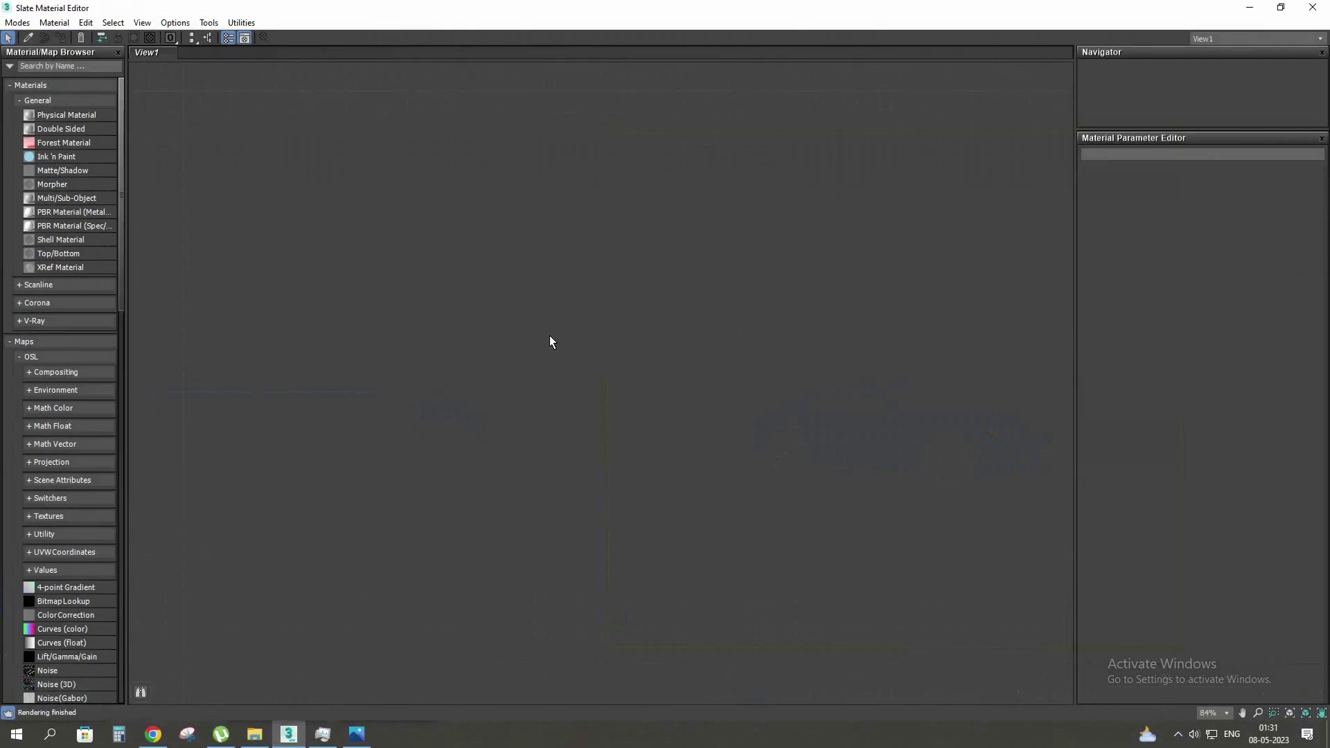
pyautogui.rightClick(434, 149)
pyautogui.moveTo(462, 174)
pyautogui.moveTo(608, 232)
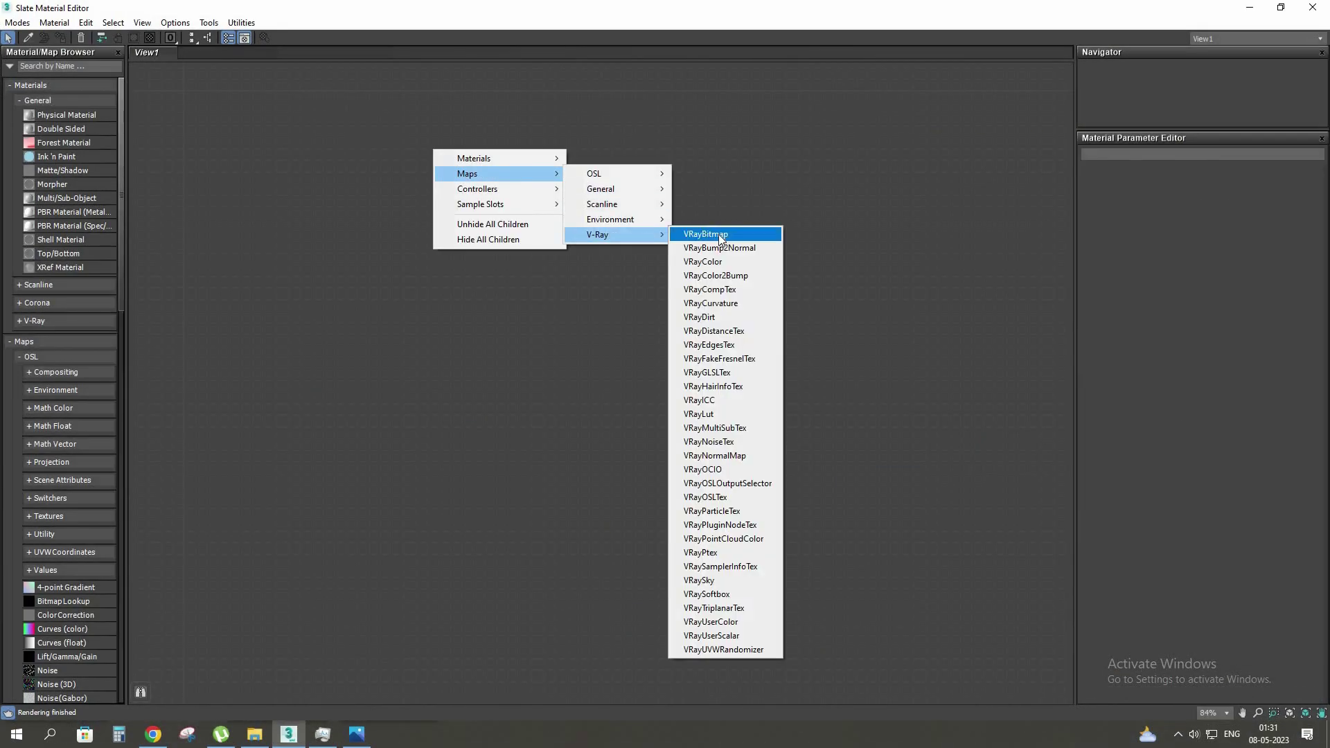
pyautogui.click(718, 234)
pyautogui.scroll(4, 431, 153)
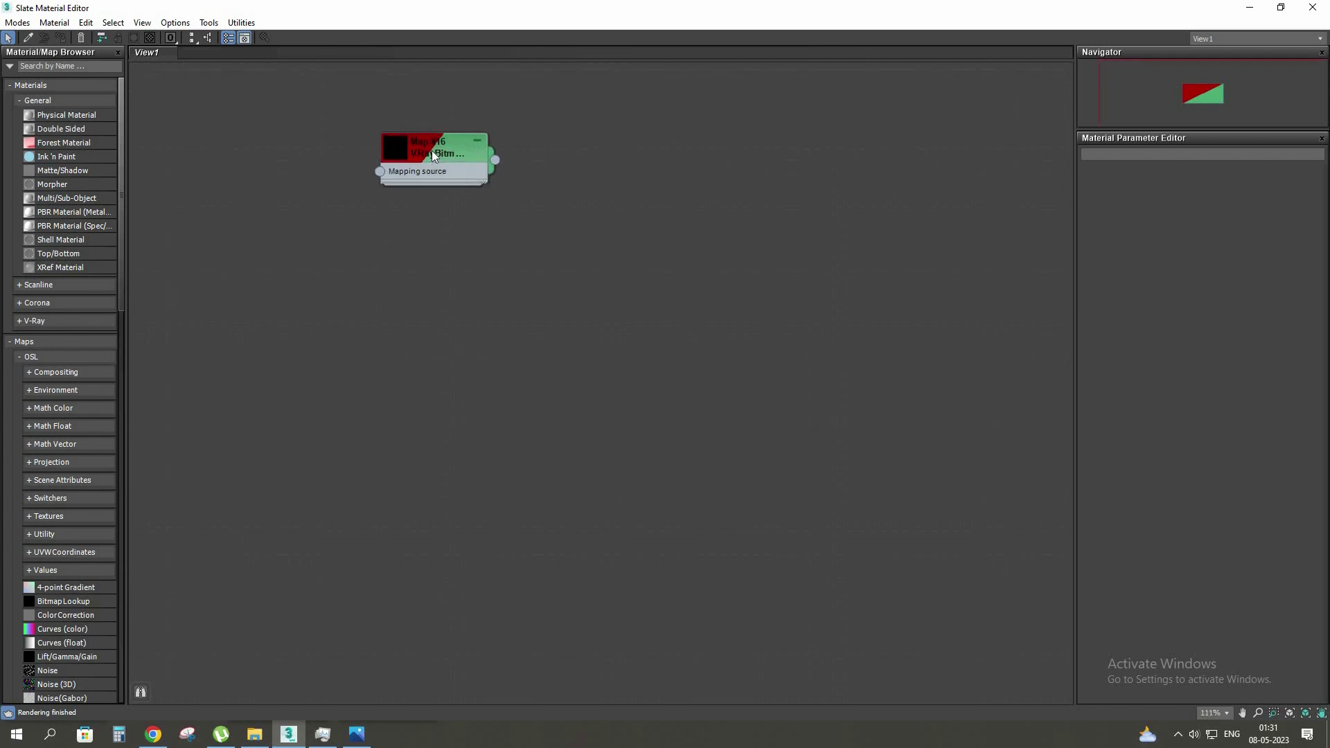
# Load the DSC_0311.jpg road photo into the VRayBitmap map
pyautogui.doubleClick(432, 154)
pyautogui.moveTo(500, 209); pyautogui.dragTo(511, 214)
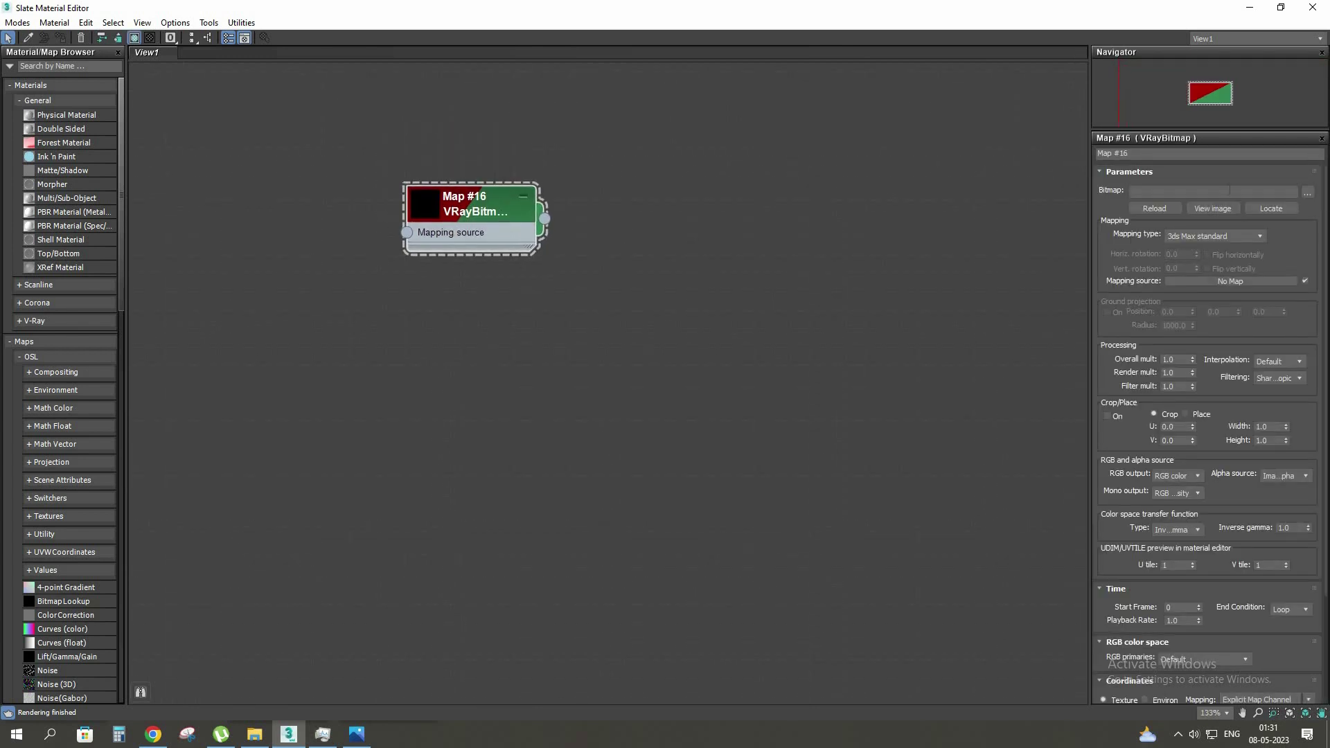
pyautogui.click(1308, 192)
pyautogui.click(407, 468)
pyautogui.press('Return')
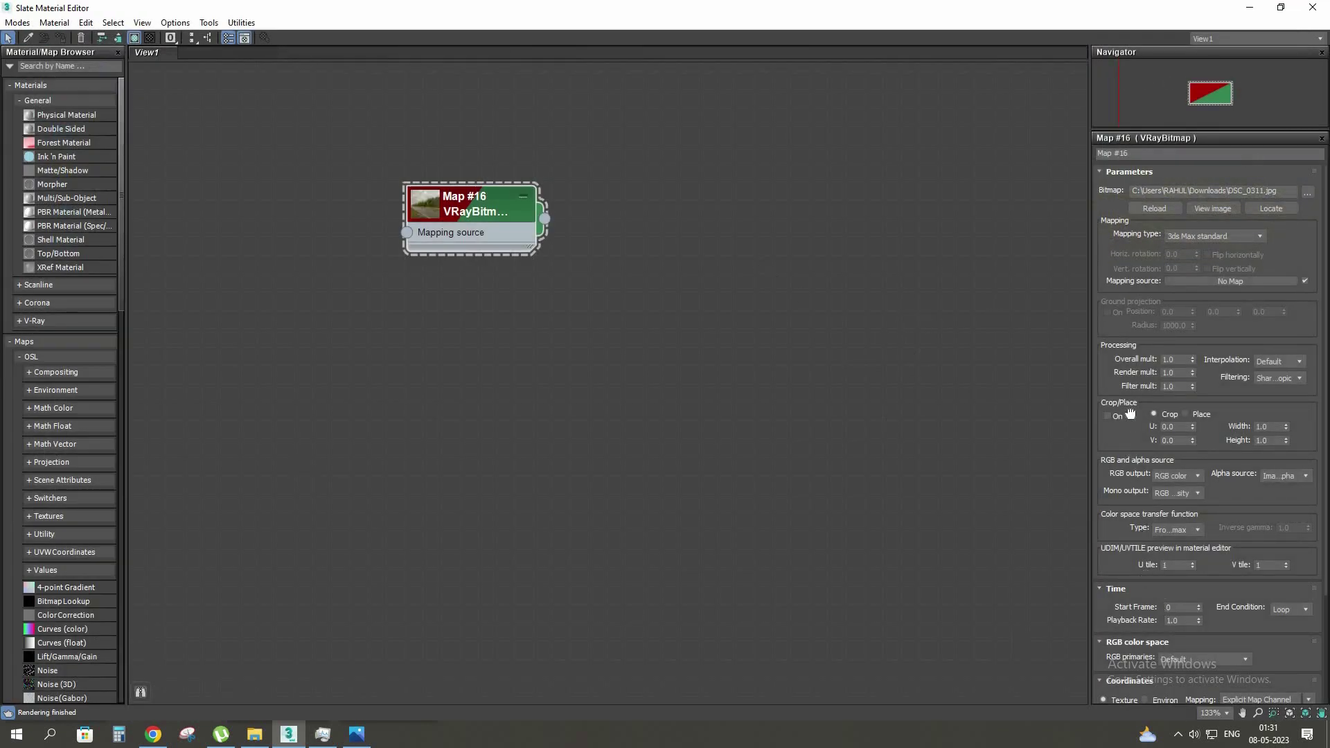
# Set the bitmap's coordinates to Environ with Screen mapping and rename the map as back plate
pyautogui.scroll(-4, 1173, 546)
pyautogui.click(1165, 563)
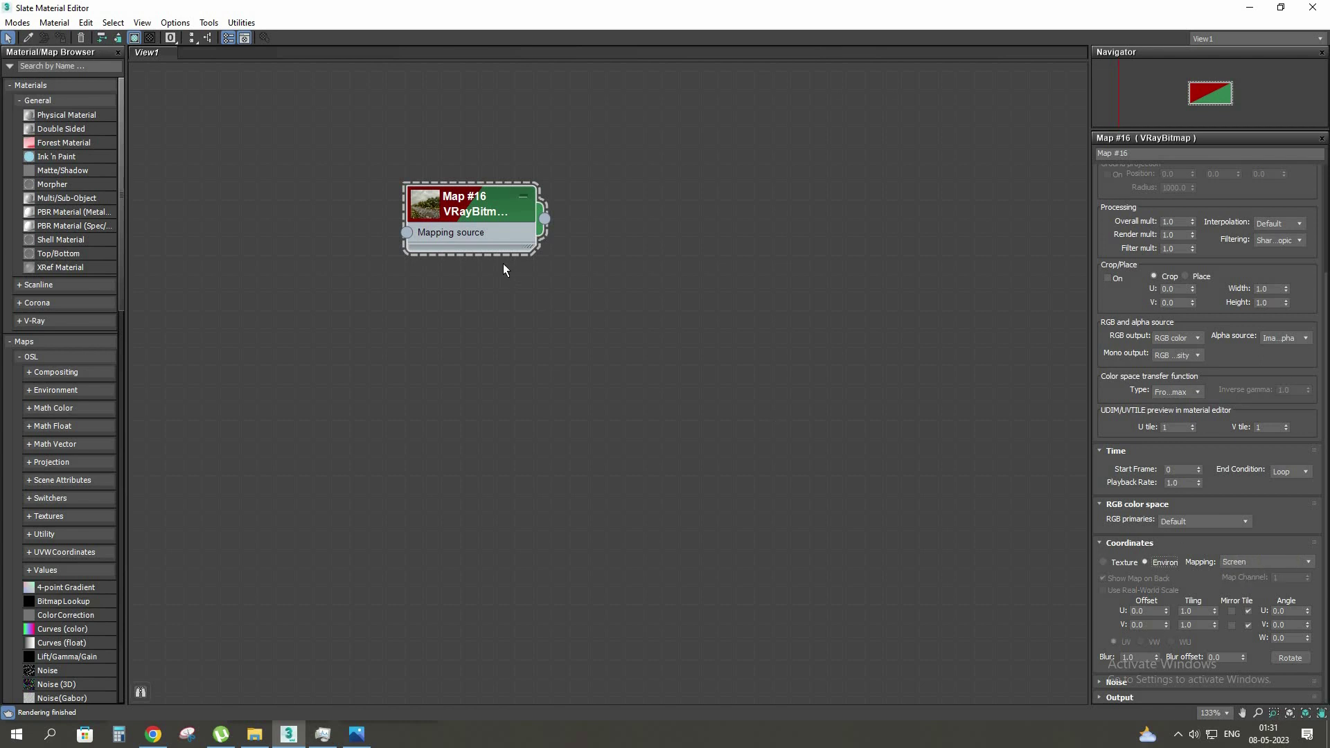
pyautogui.scroll(1, 416, 200)
pyautogui.doubleClick(416, 201)
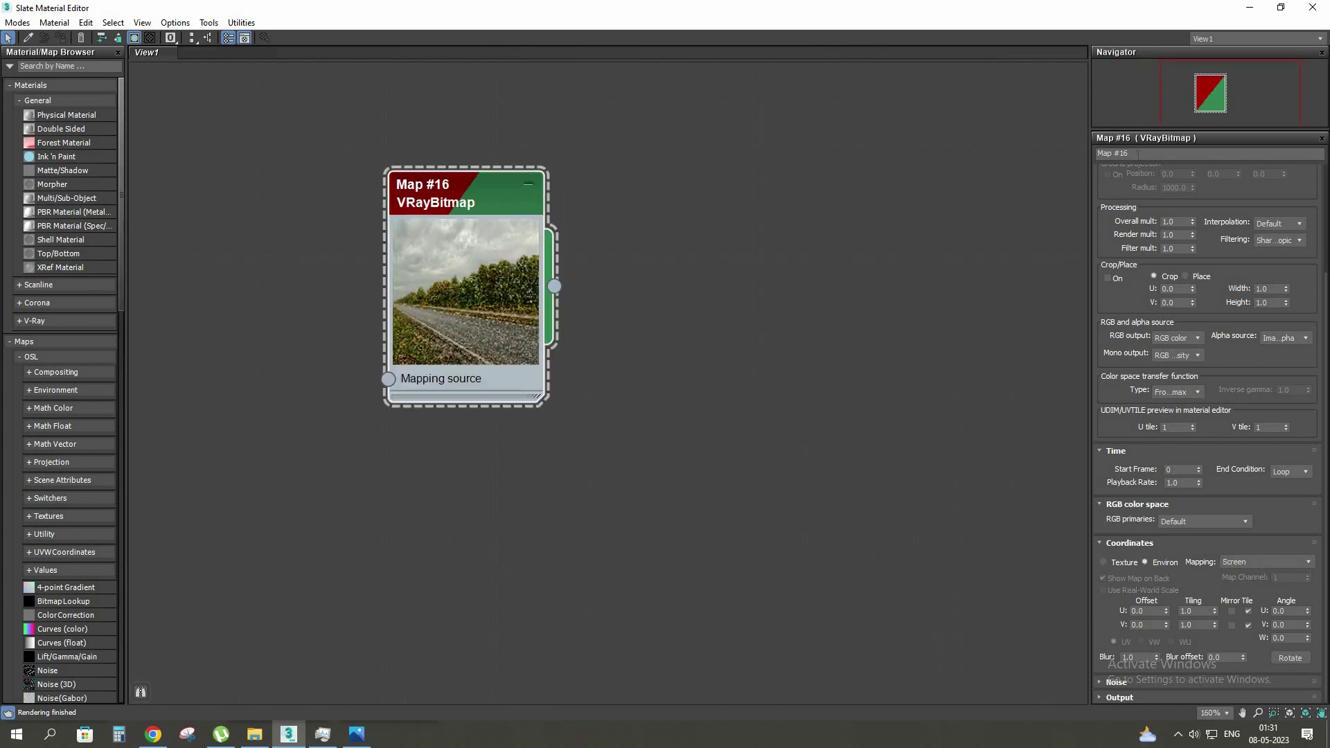
pyautogui.write('b')
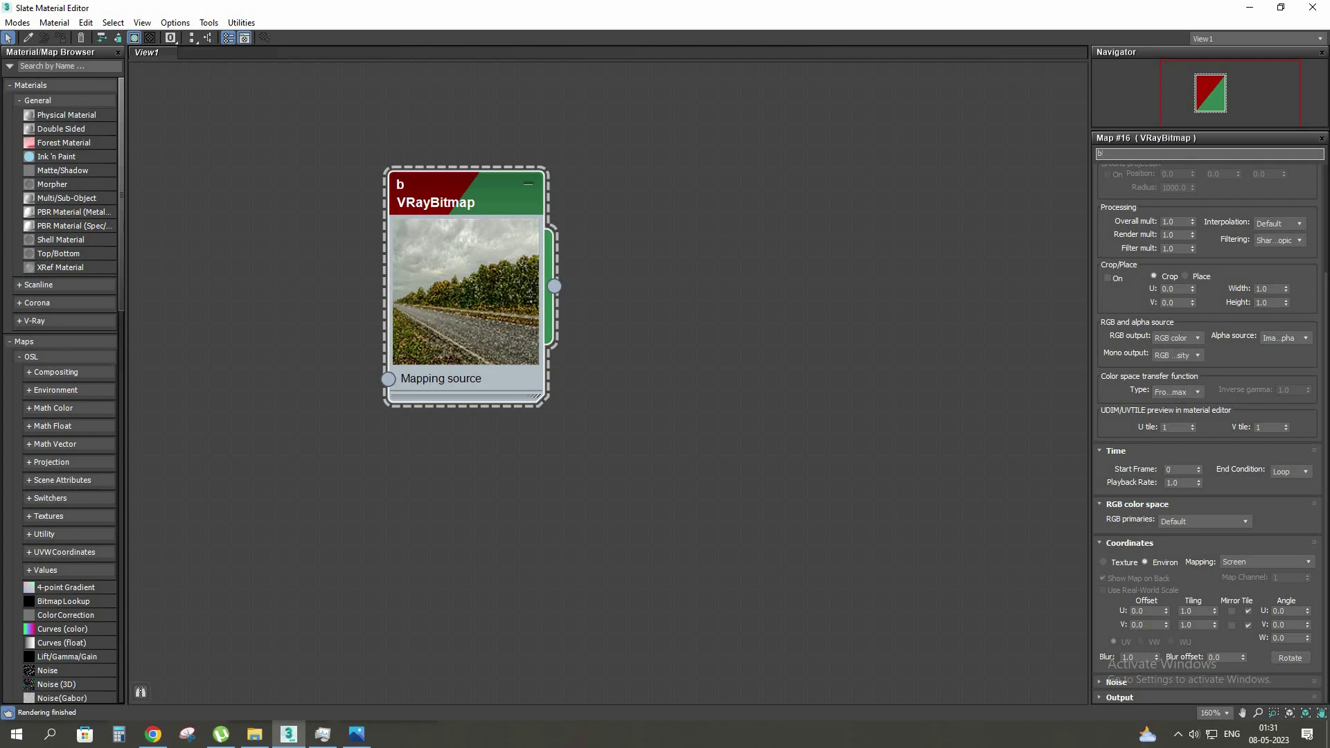
pyautogui.write('ack plate')
pyautogui.moveTo(427, 229); pyautogui.dragTo(420, 158)
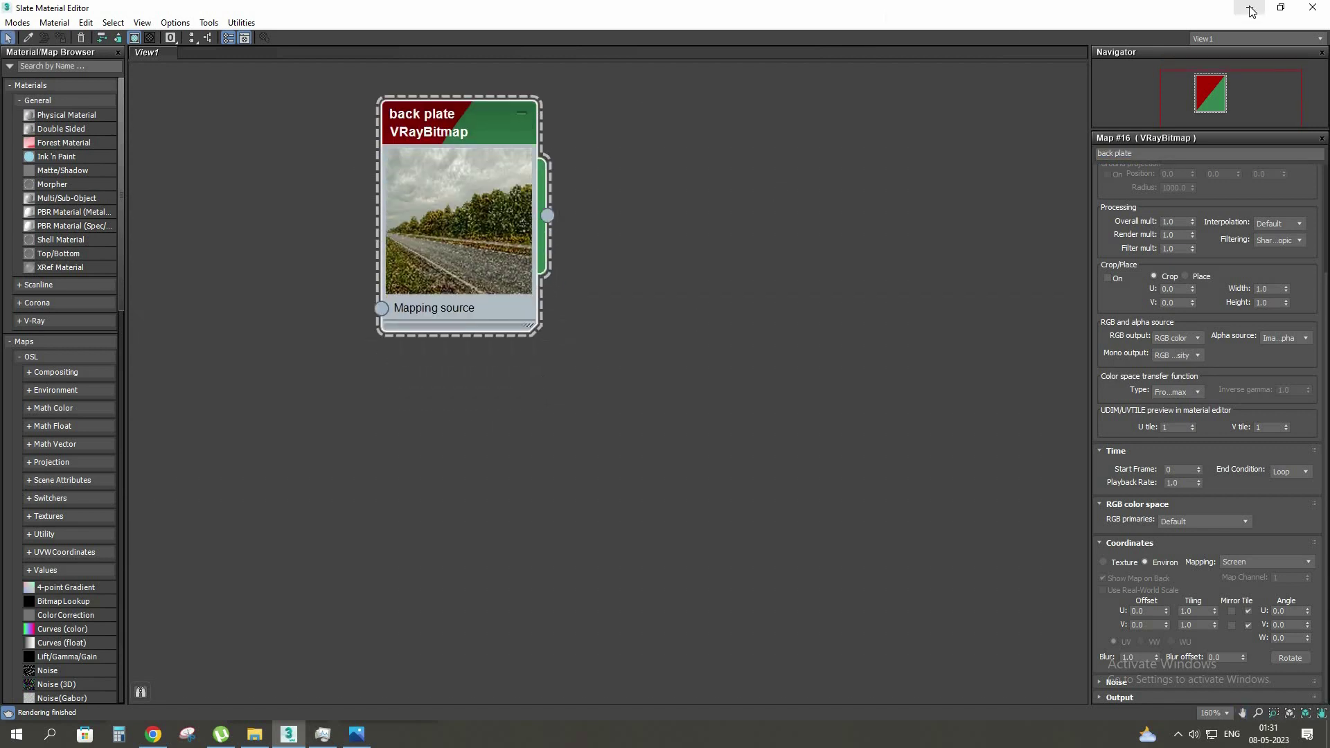
# Clear the existing VRayBitmap from the environment map slot in the Environment and Effects settings
pyautogui.press('m')
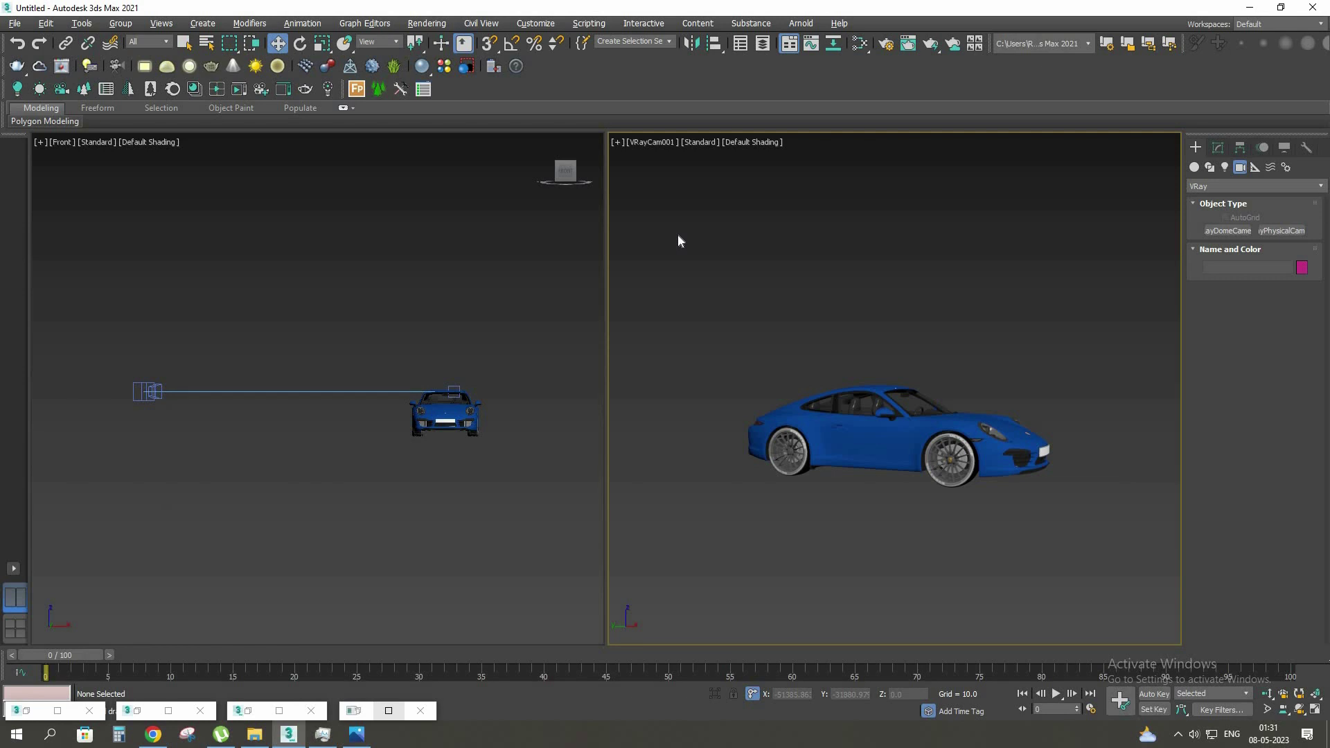
pyautogui.press('8')
pyautogui.moveTo(164, 192); pyautogui.dragTo(200, 186)
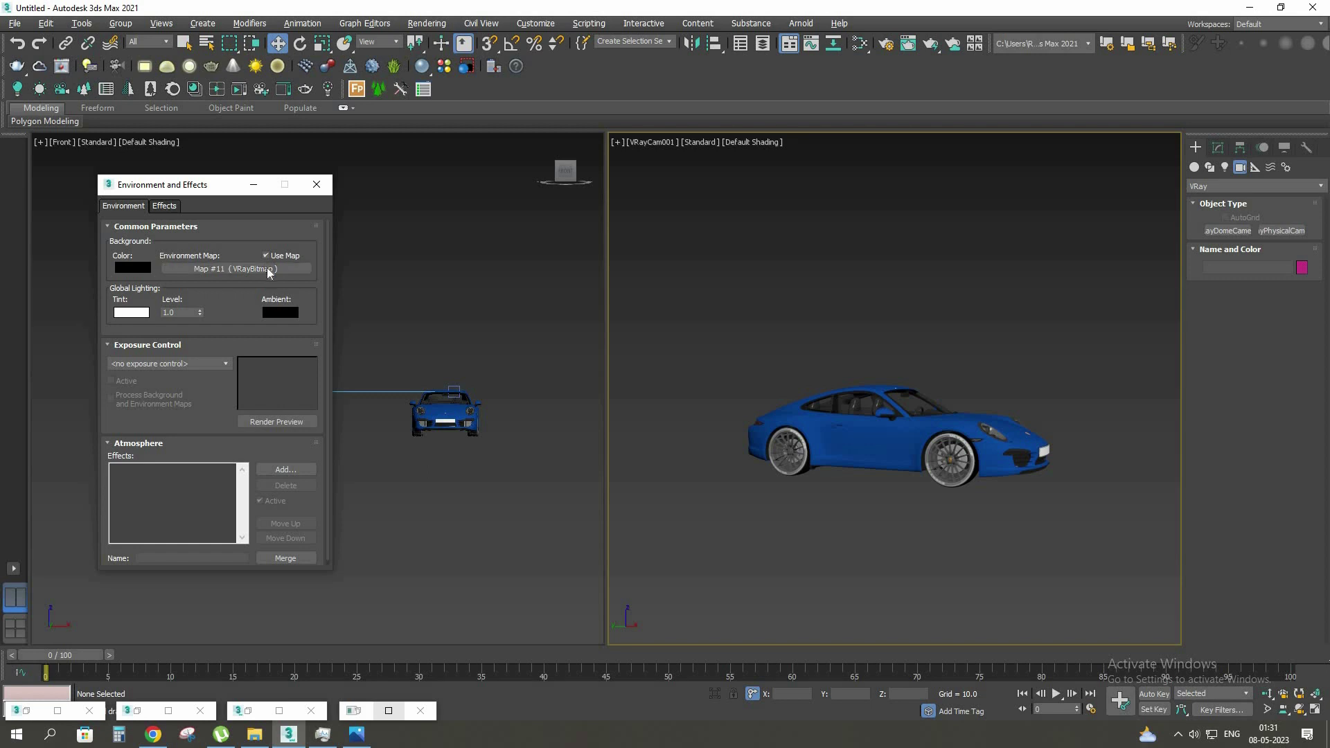
pyautogui.rightClick(264, 268)
pyautogui.click(291, 305)
# Assign the back plate map to the environment map slot as an instance, and put both dialogs away
pyautogui.press('m')
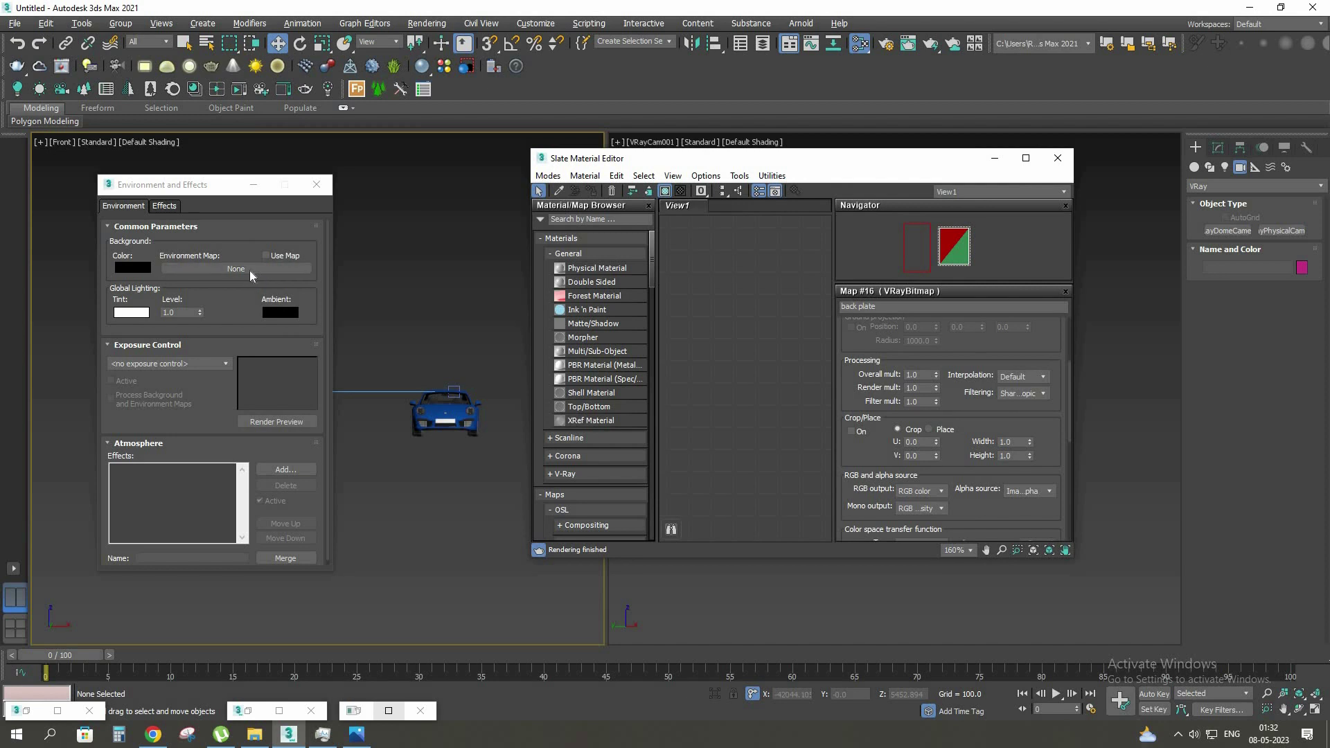
pyautogui.click(721, 195)
pyautogui.moveTo(796, 344); pyautogui.dragTo(235, 269)
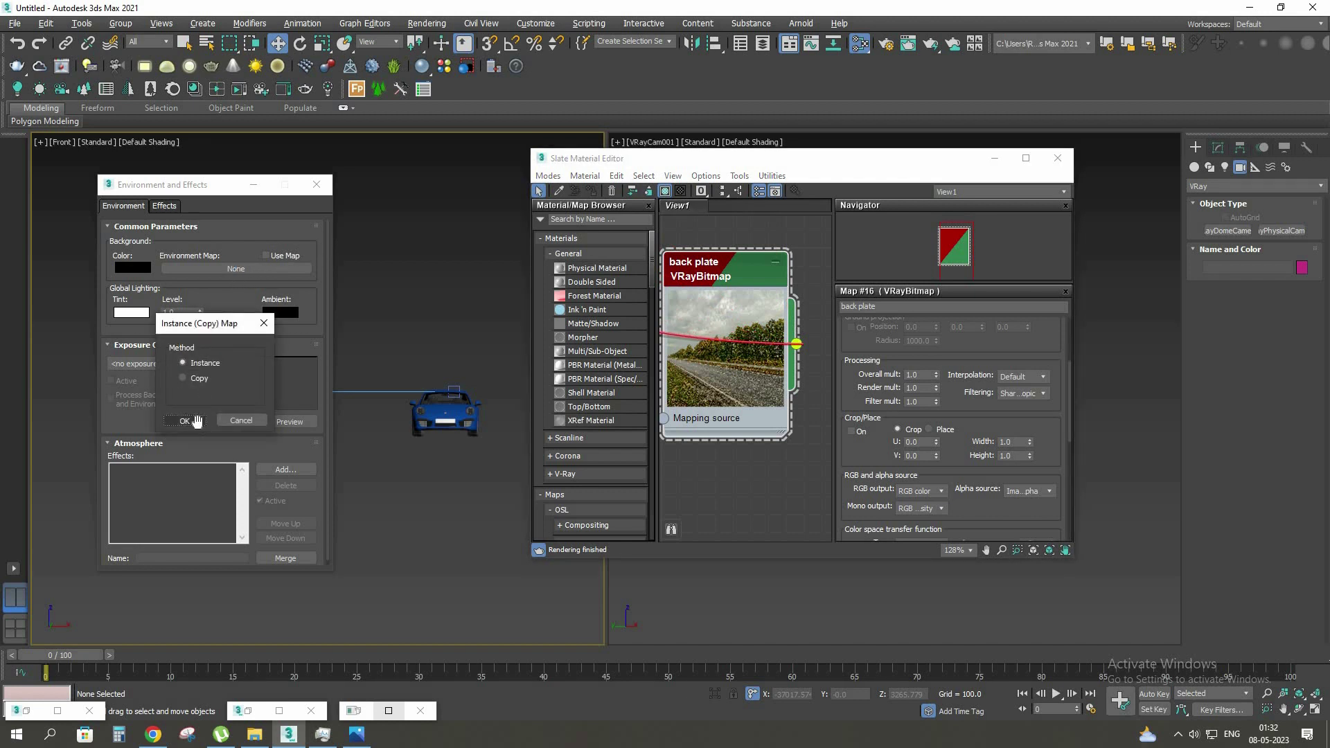
pyautogui.click(186, 421)
pyautogui.click(254, 185)
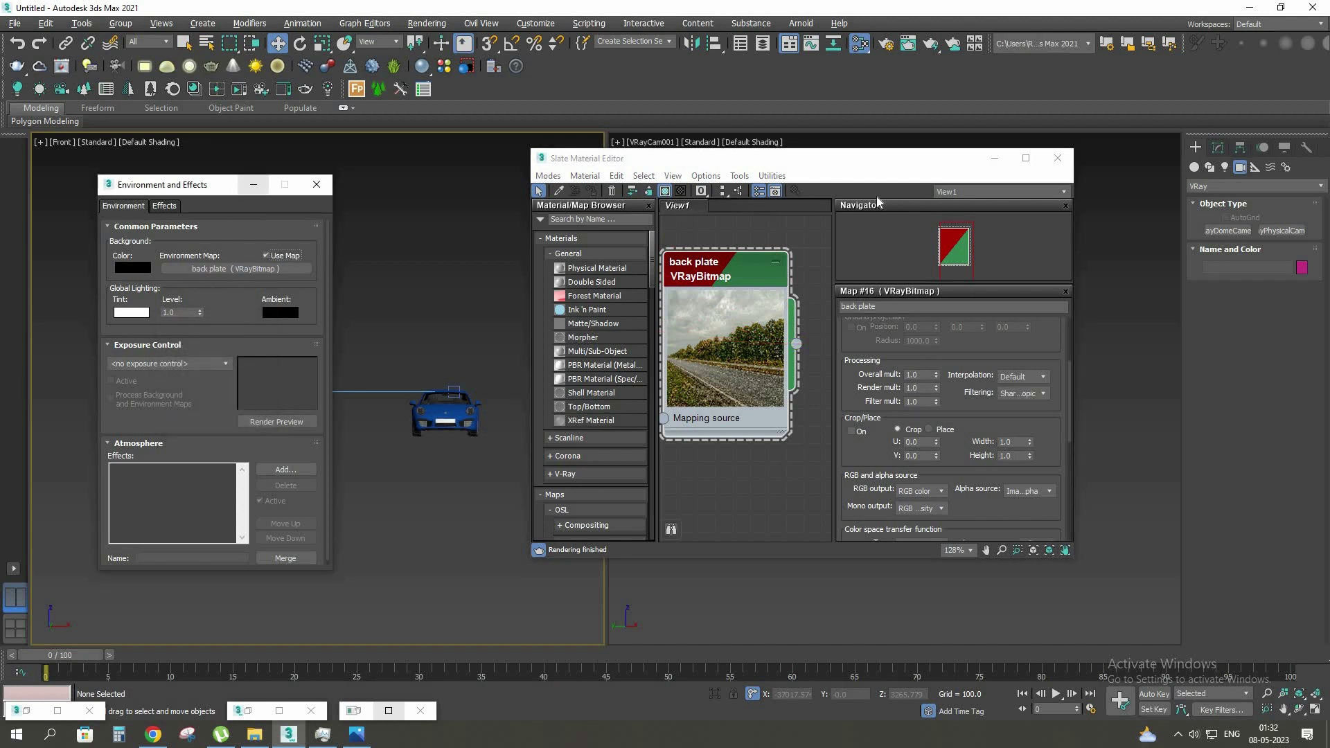
pyautogui.moveTo(988, 155); pyautogui.dragTo(588, 190)
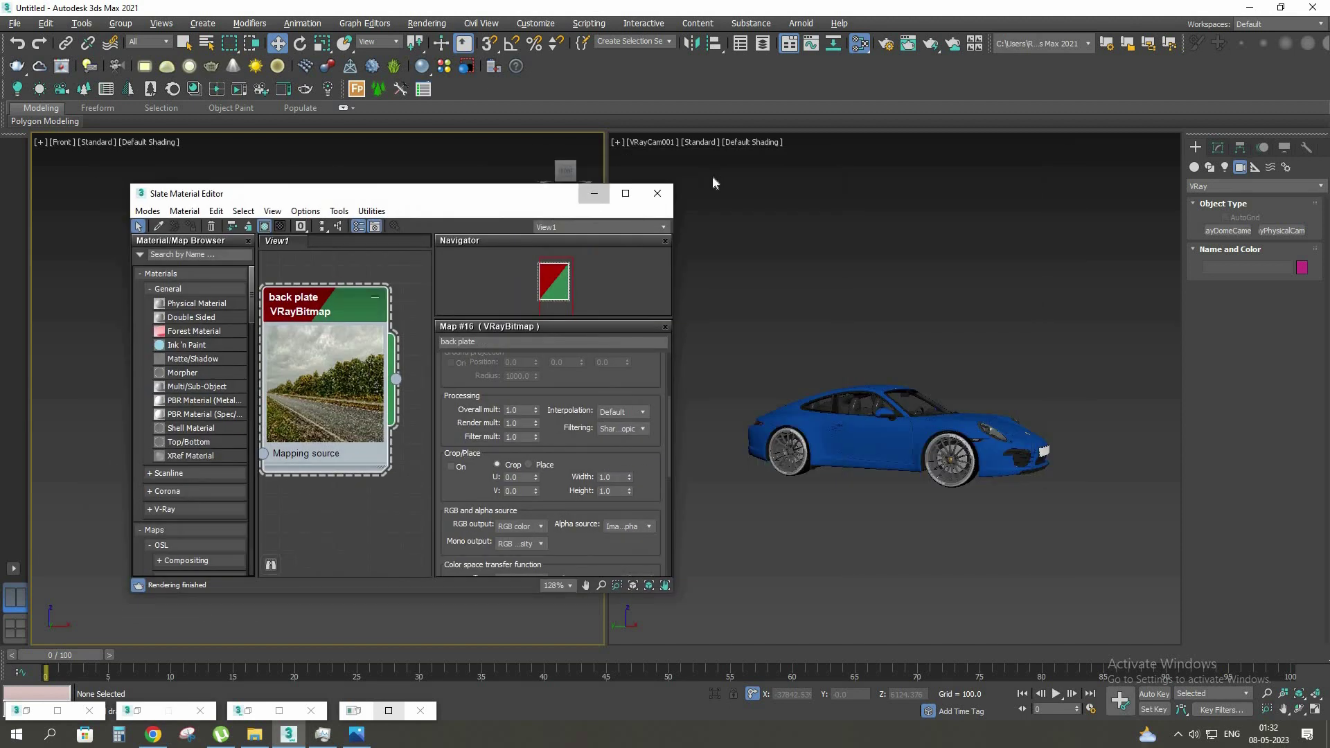
pyautogui.click(593, 194)
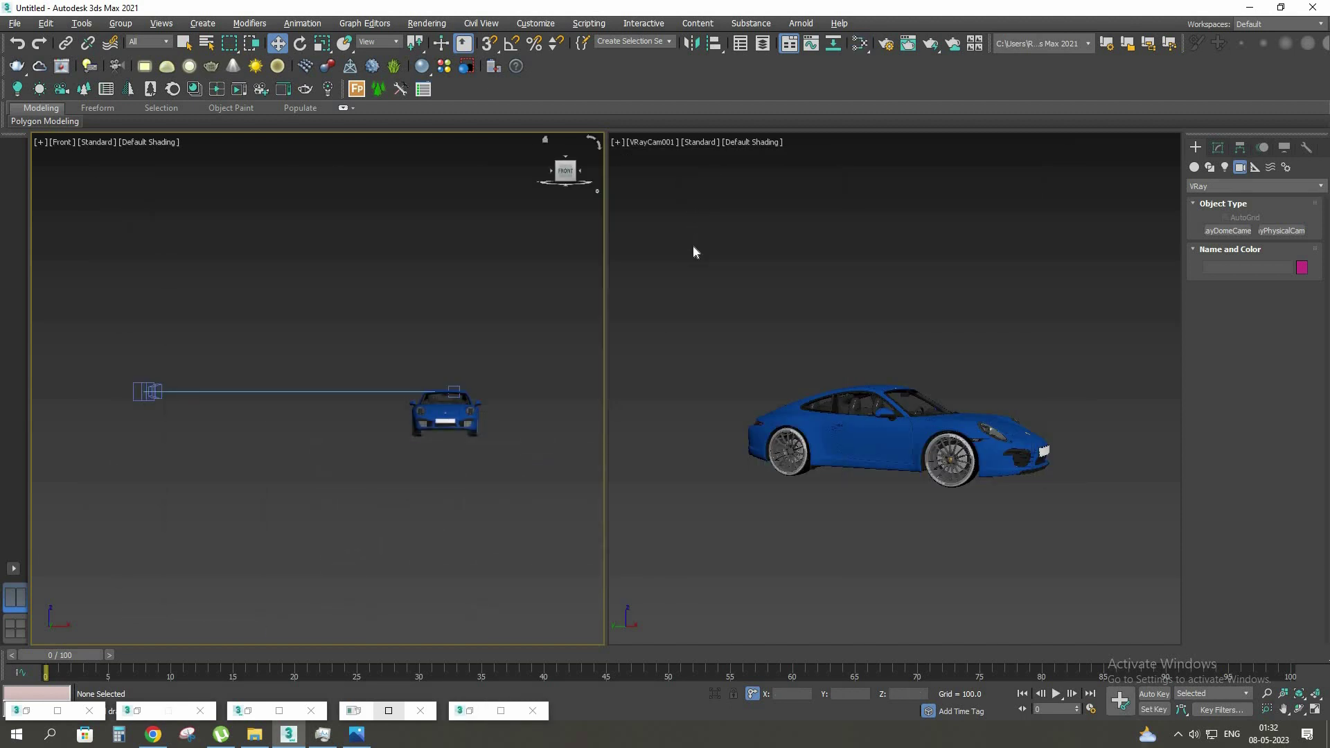
# Configure the VRayCam001 viewport to use the DSC_0311.jpg file as its background, applied to the active view
pyautogui.click(695, 251)
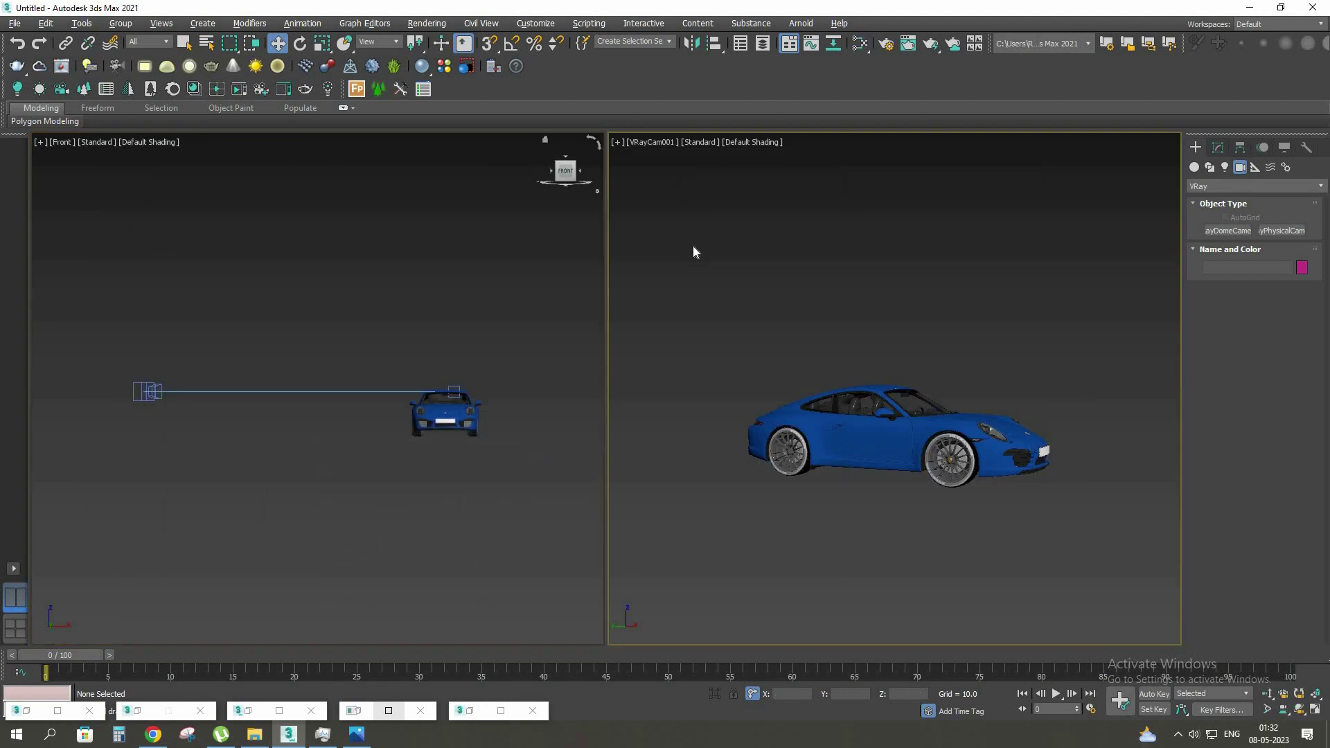
pyautogui.click(616, 143)
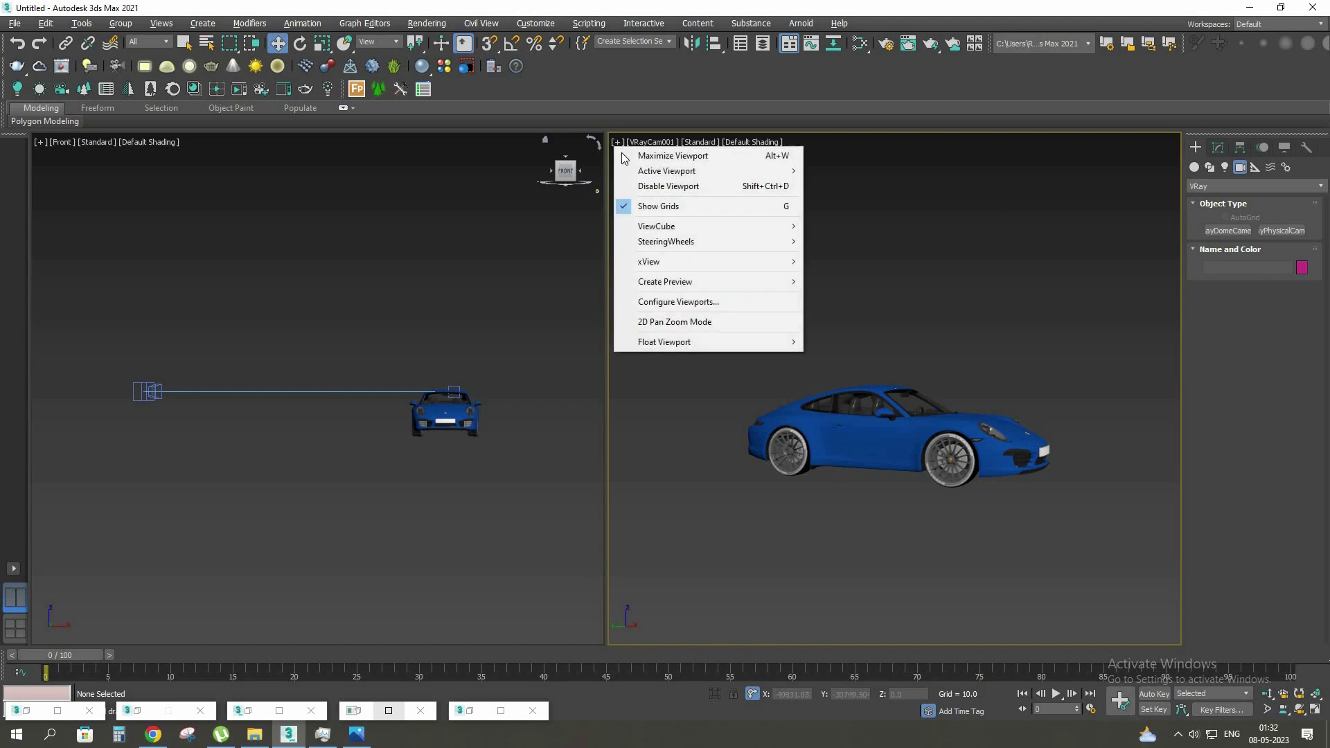
pyautogui.click(653, 304)
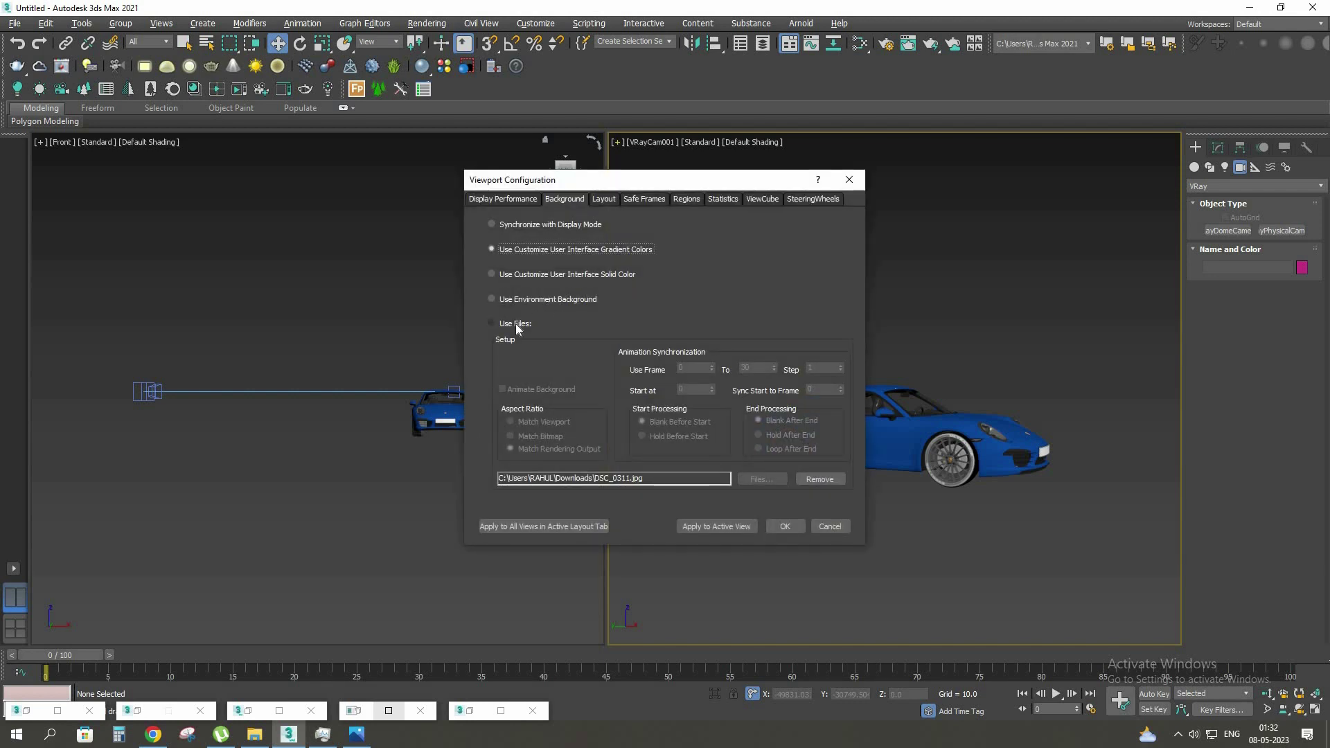
pyautogui.click(516, 325)
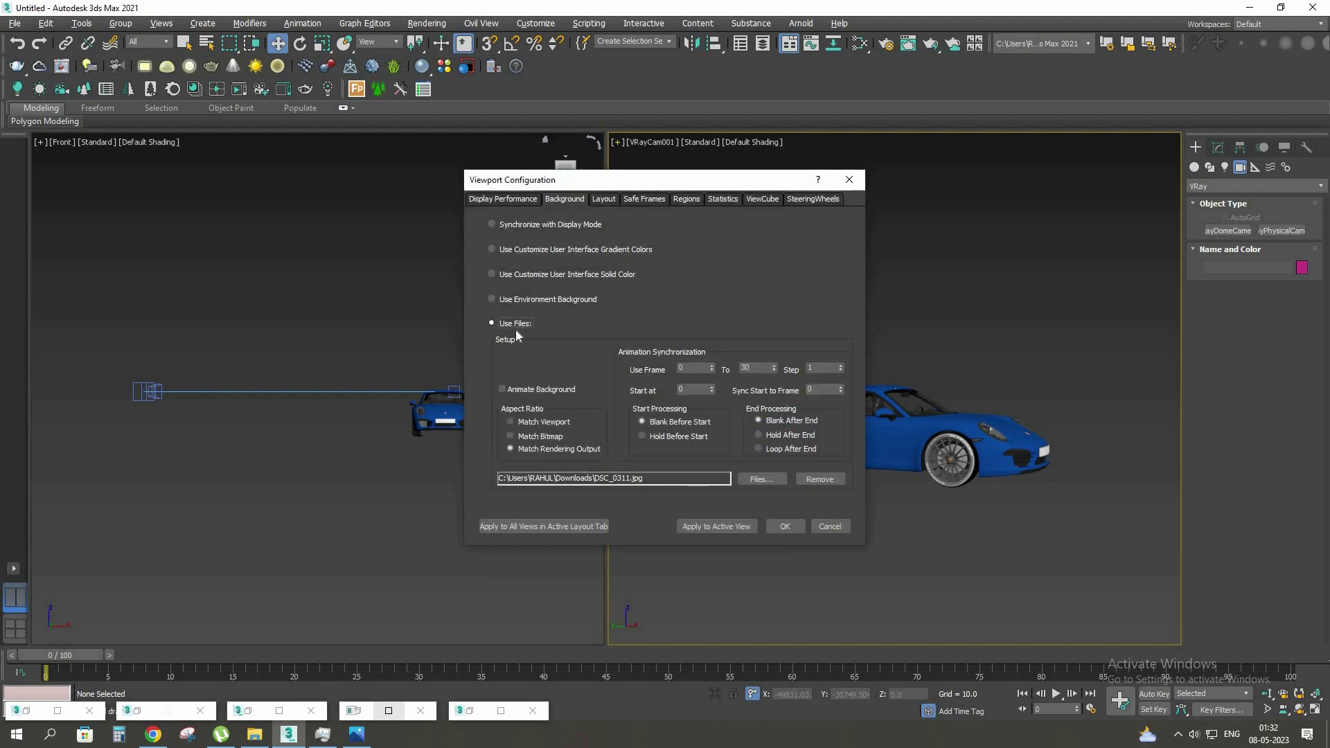
pyautogui.click(760, 479)
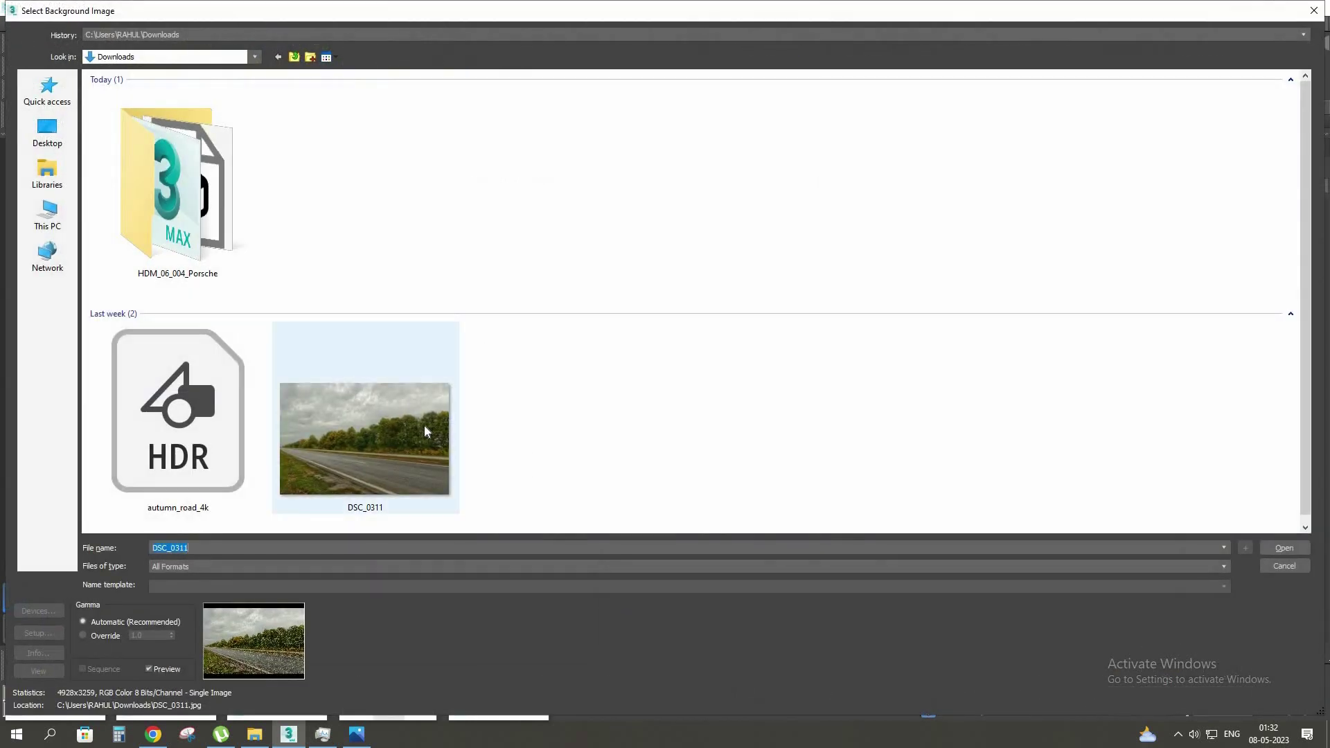
pyautogui.doubleClick(424, 426)
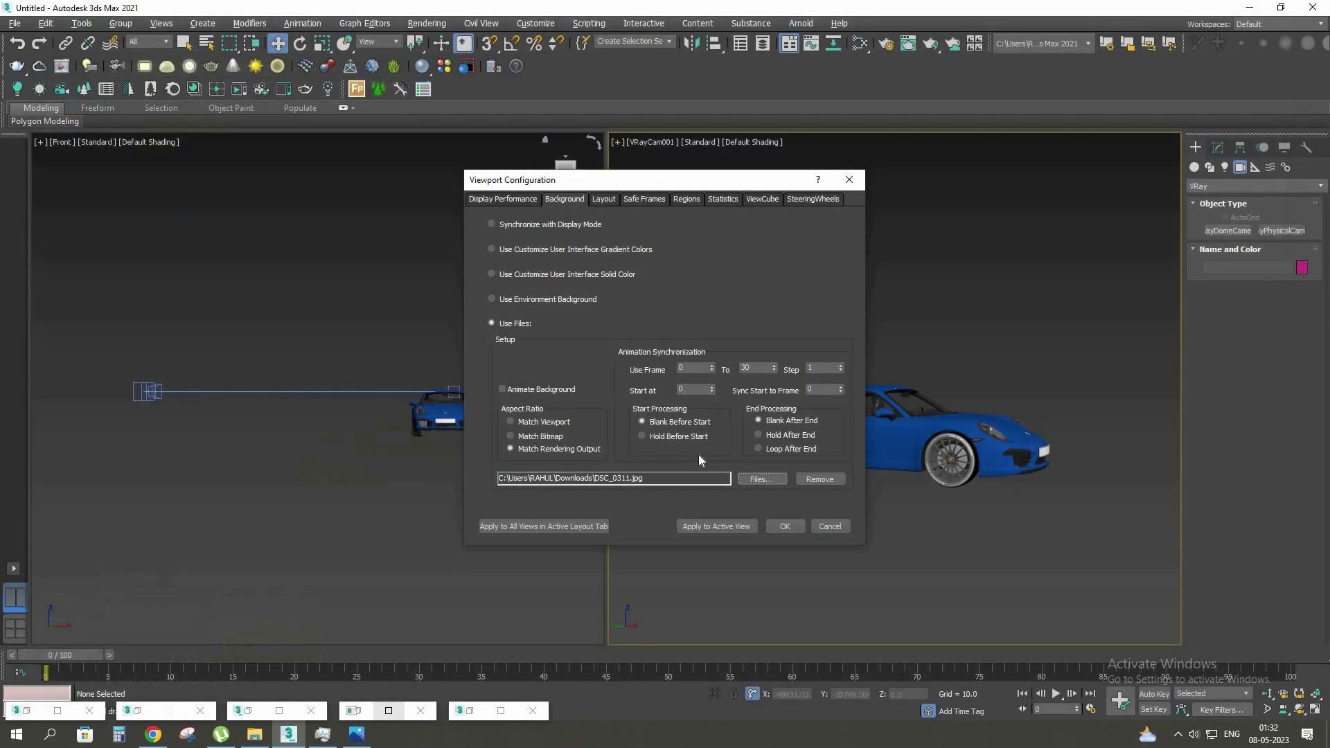
pyautogui.click(724, 526)
pyautogui.click(785, 526)
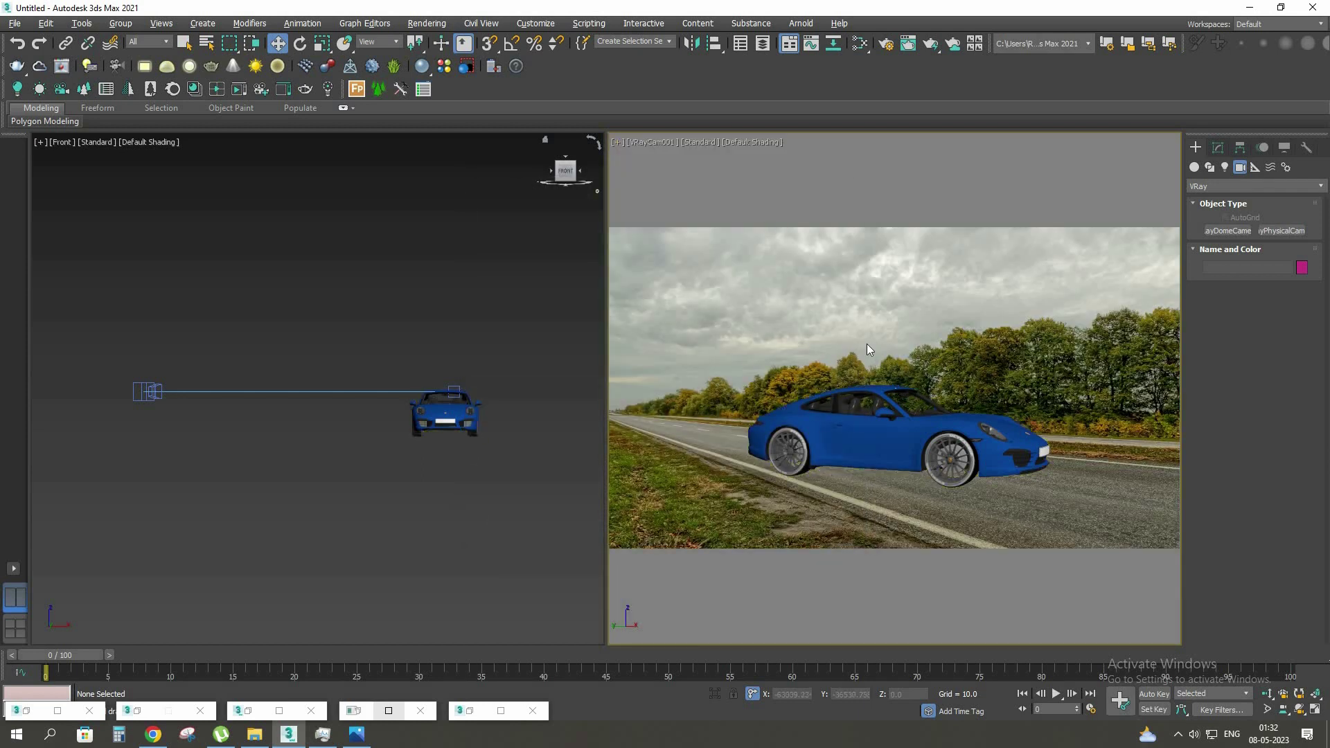
# Select the car and orbit the VRayCam001 camera to a higher view showing more of the car's front
pyautogui.click(904, 444)
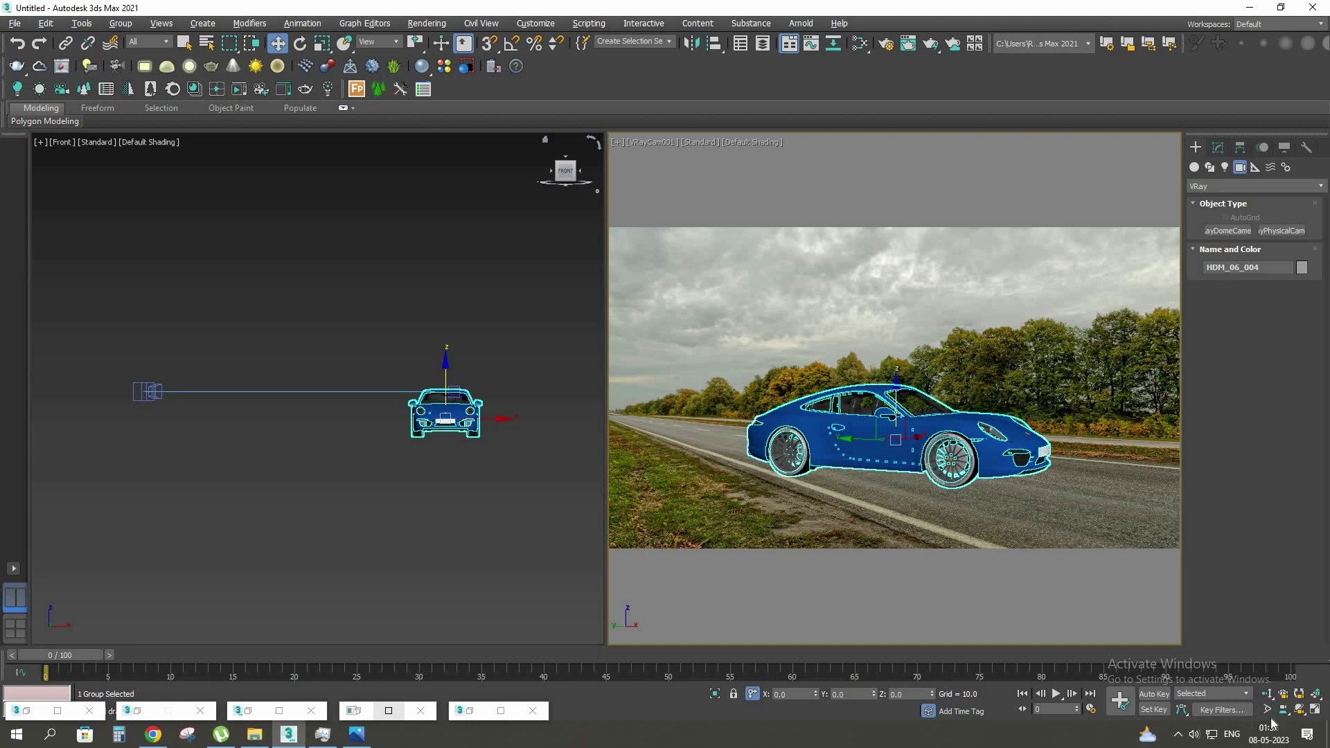
pyautogui.click(1298, 712)
pyautogui.moveTo(944, 487)
pyautogui.mouseDown()
pyautogui.moveTo(927, 492)
pyautogui.moveTo(940, 487)
pyautogui.mouseUp()
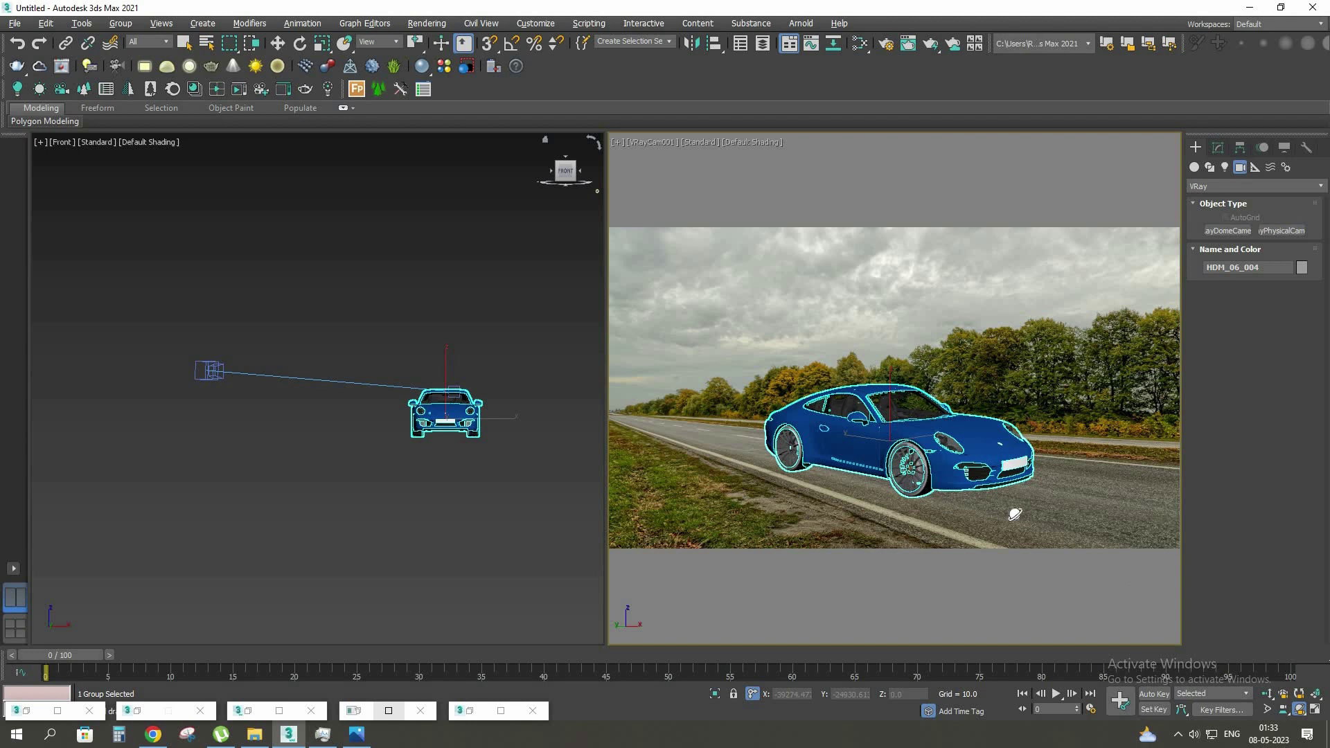
# Maximize the camera view, then pan and orbit the camera slightly to match the car to the road's perspective
pyautogui.hotkey('alt', 'w')
pyautogui.click(1283, 708)
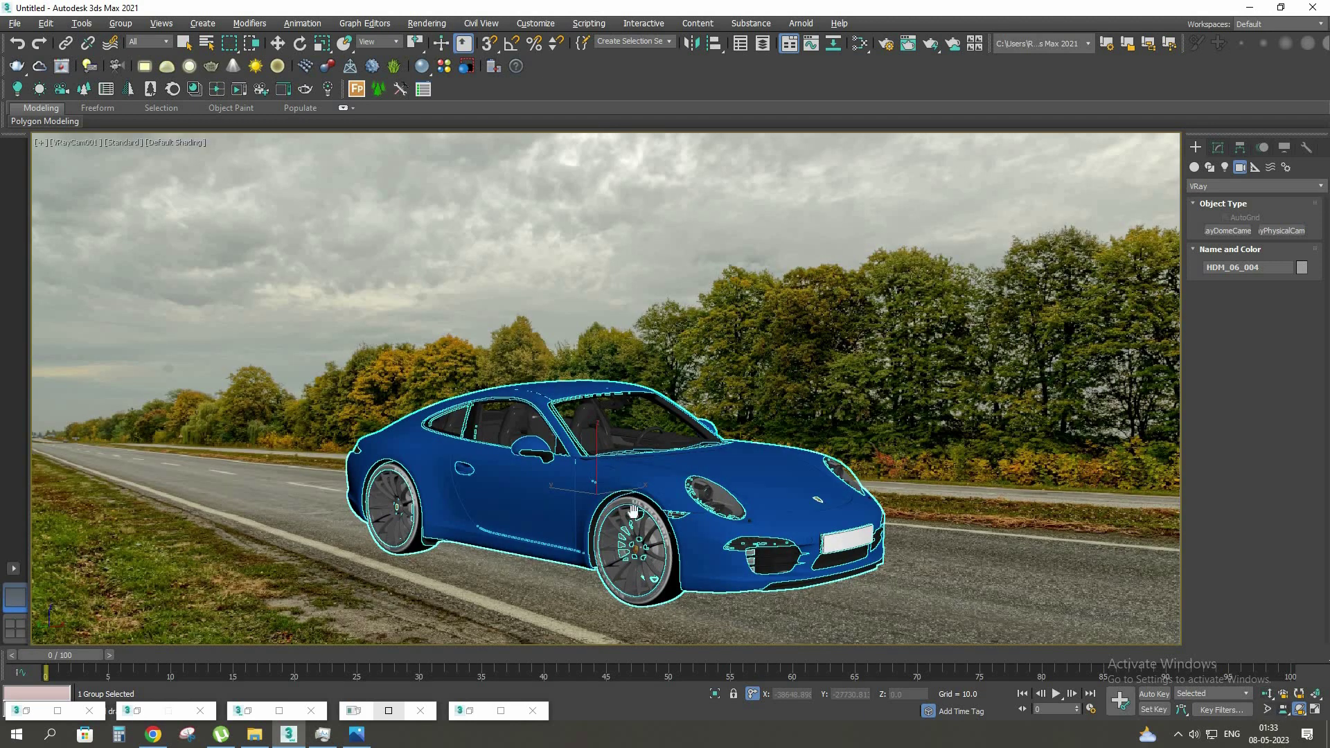
pyautogui.moveTo(577, 476); pyautogui.dragTo(543, 482)
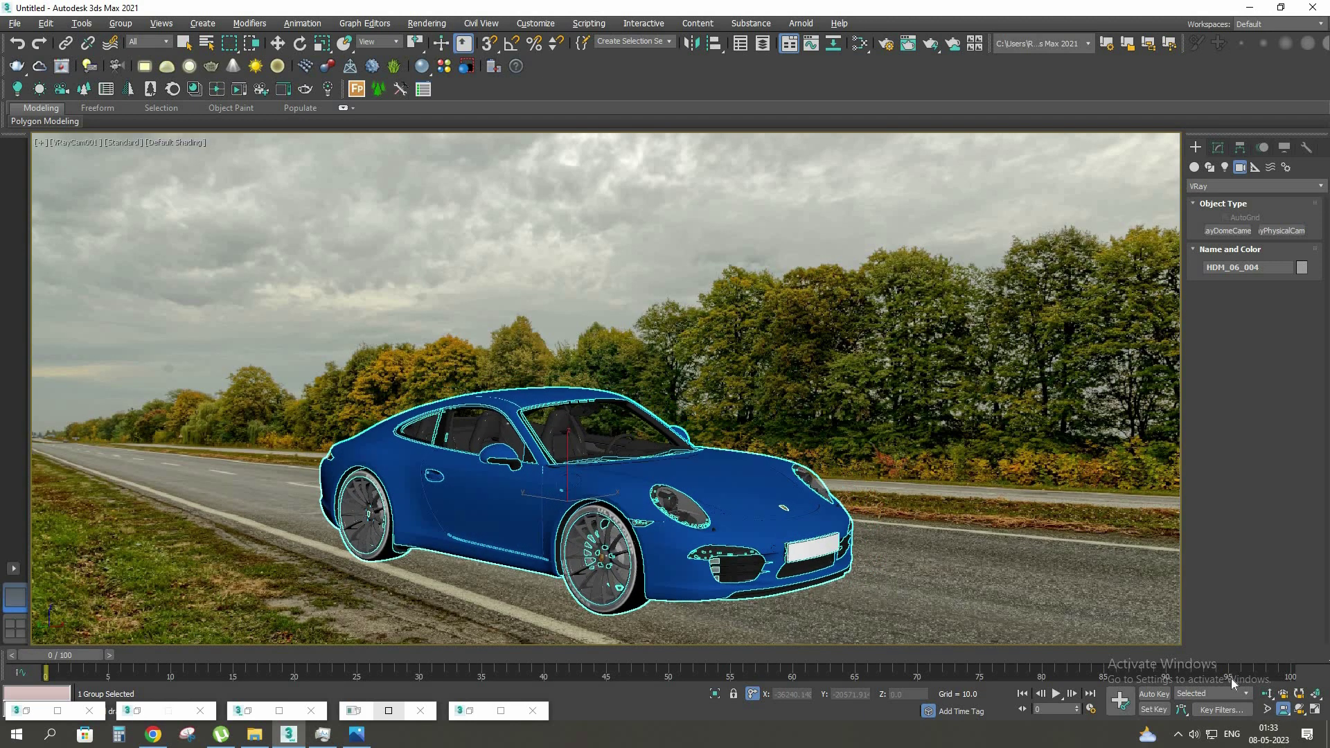
pyautogui.click(1299, 710)
pyautogui.moveTo(751, 558); pyautogui.dragTo(750, 558)
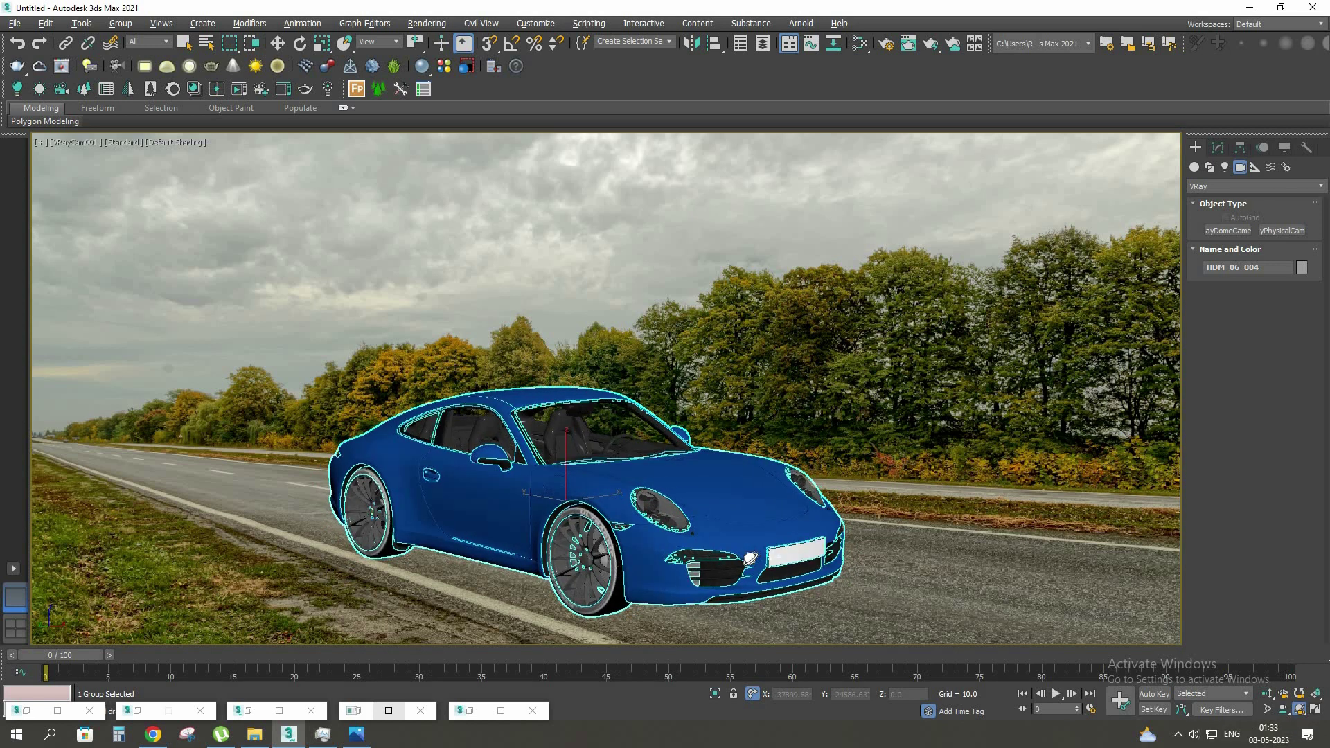
# Scale the car group down slightly to suit the size of the road in the photo
pyautogui.press('r')
pyautogui.moveTo(568, 497)
pyautogui.mouseDown()
pyautogui.moveTo(573, 511)
pyautogui.moveTo(572, 500)
pyautogui.mouseUp()
pyautogui.press('w')
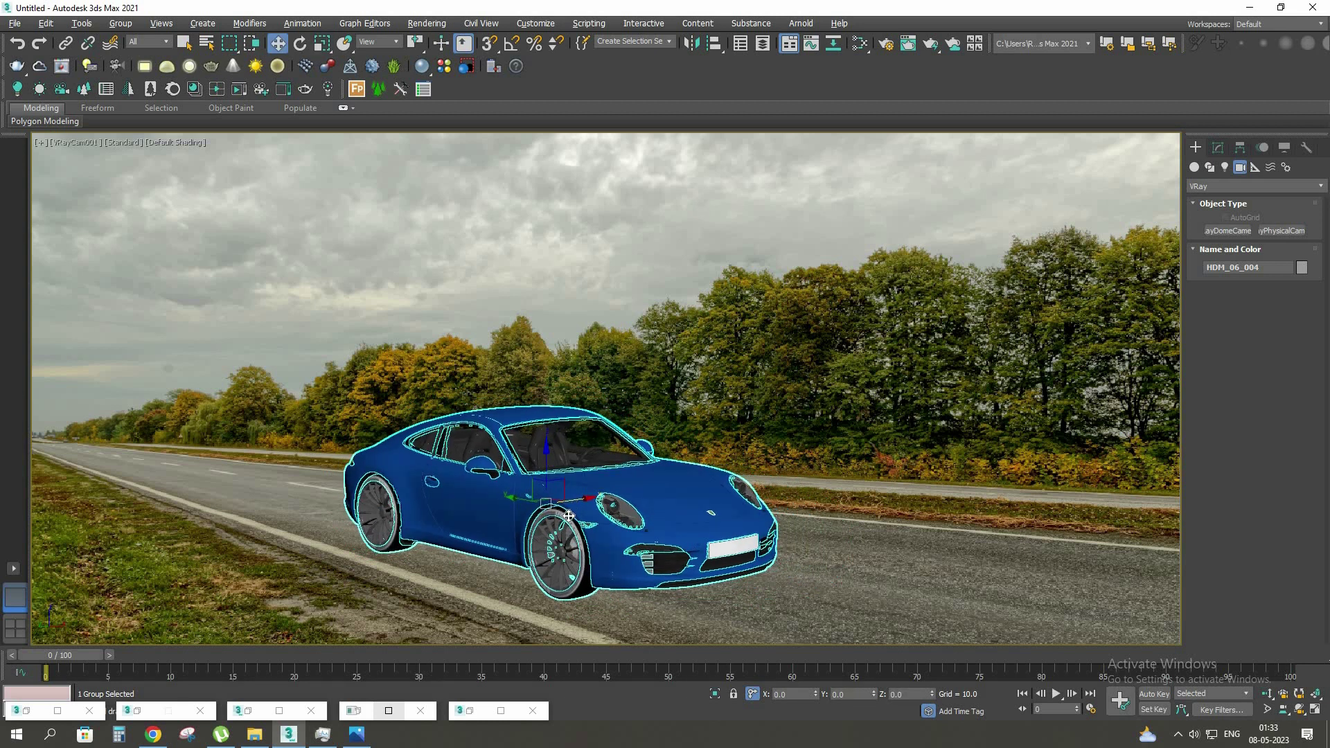
# Rotate the car about -3.5 degrees around its vertical axis to align it with the road
pyautogui.press('e')
pyautogui.moveTo(562, 516); pyautogui.dragTo(534, 515)
pyautogui.press('w')
pyautogui.press('e')
pyautogui.press('w')
pyautogui.press('e')
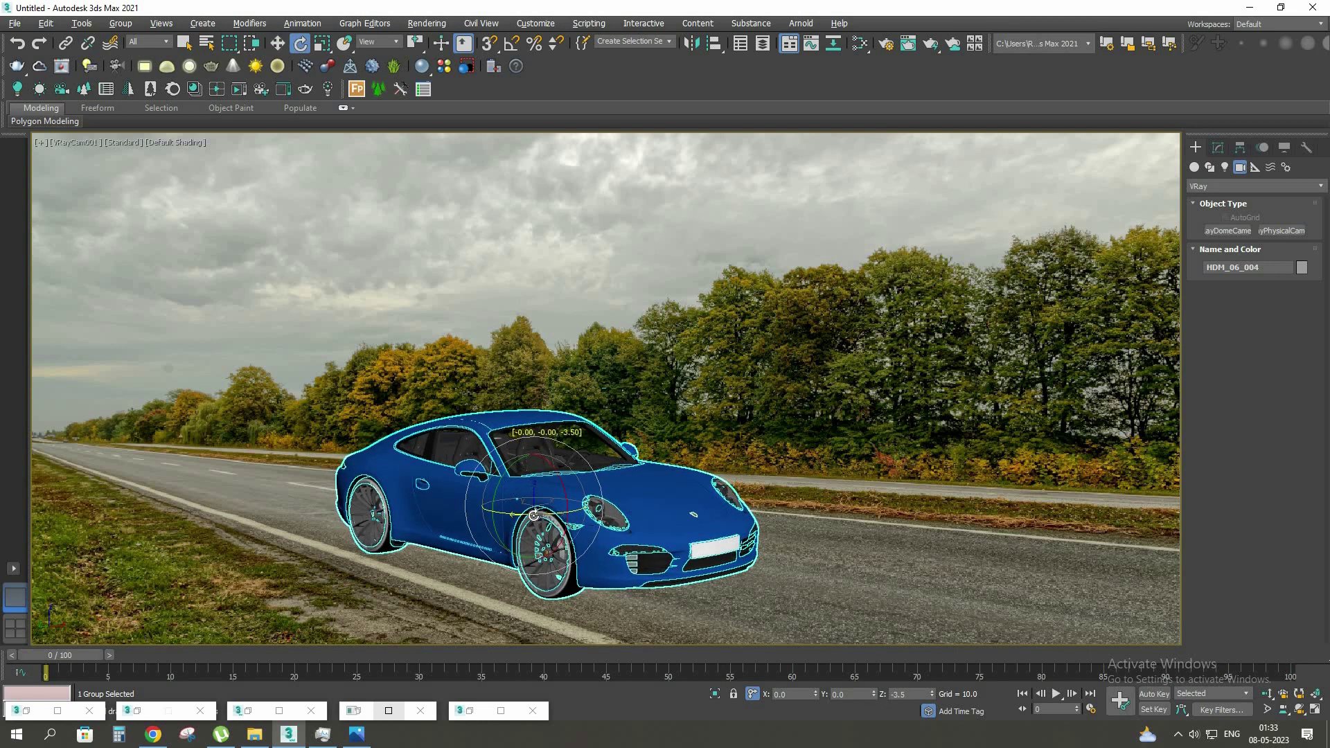
# Move the car toward the road's near edge line, scale it down a little more and deselect it
pyautogui.press('w')
pyautogui.moveTo(514, 503); pyautogui.dragTo(463, 478)
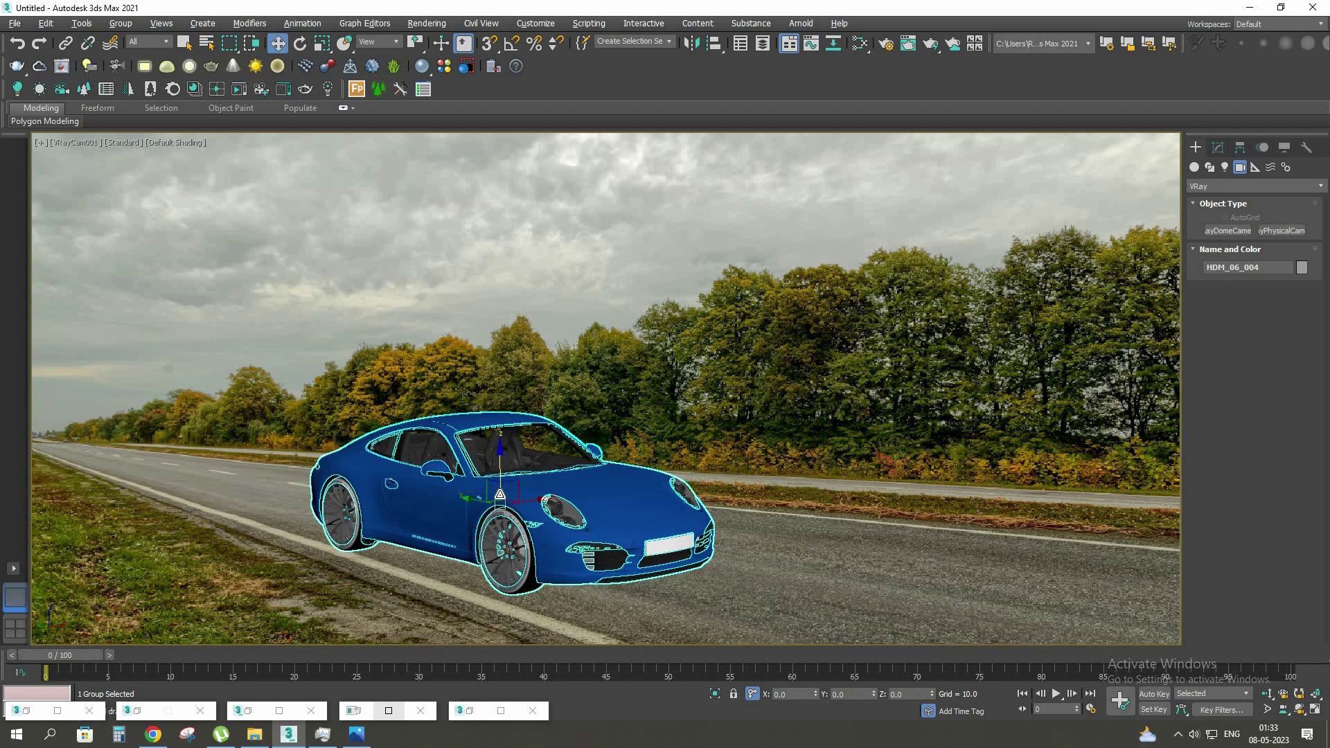
pyautogui.press('r')
pyautogui.moveTo(496, 509); pyautogui.dragTo(502, 481)
pyautogui.press('w')
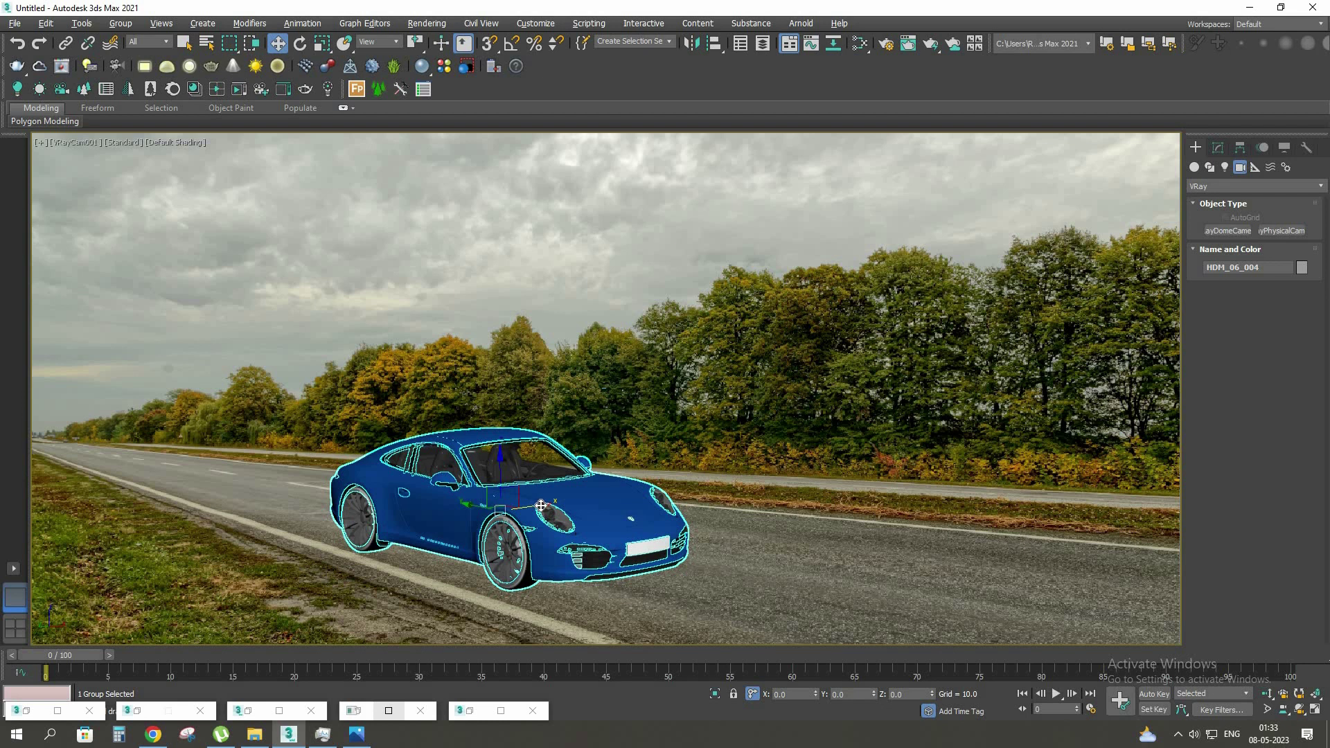
pyautogui.click(723, 518)
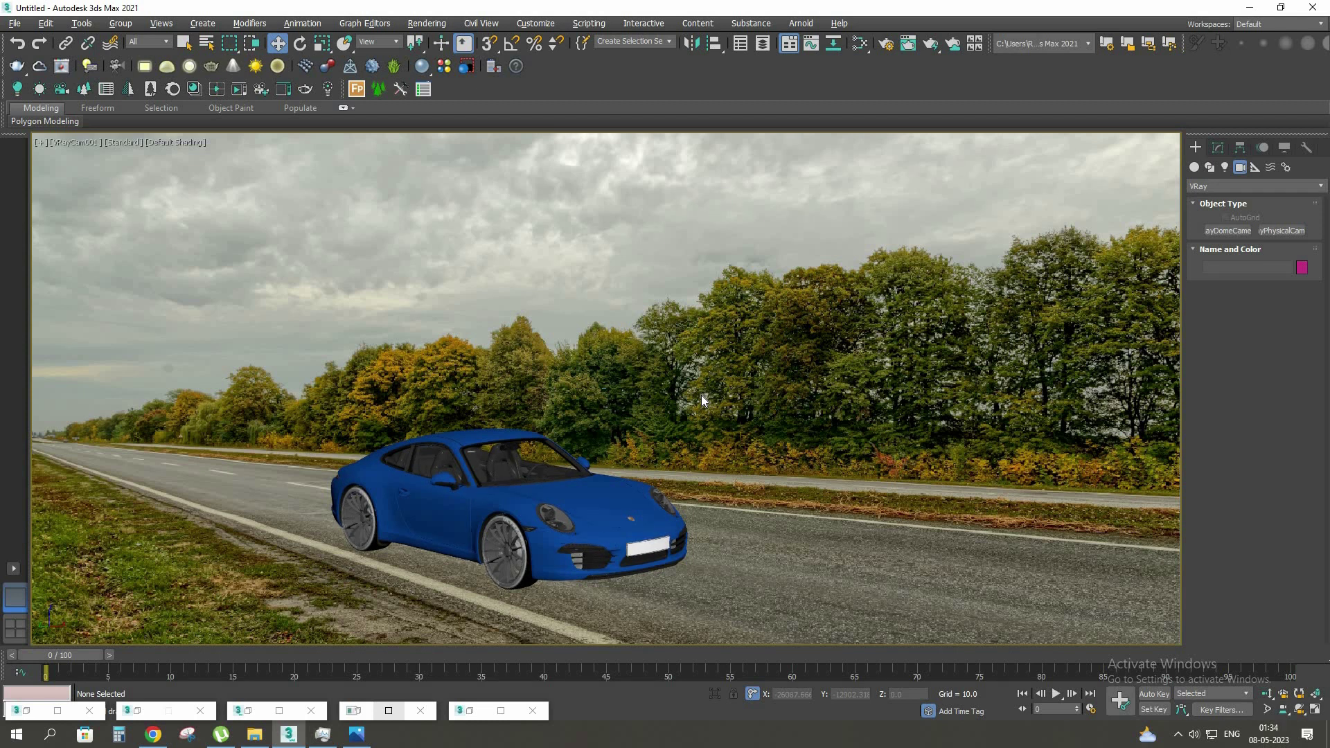
# Restore the two-viewport layout and switch the Front view to a Top view showing the car and camera
pyautogui.hotkey('alt', 'w')
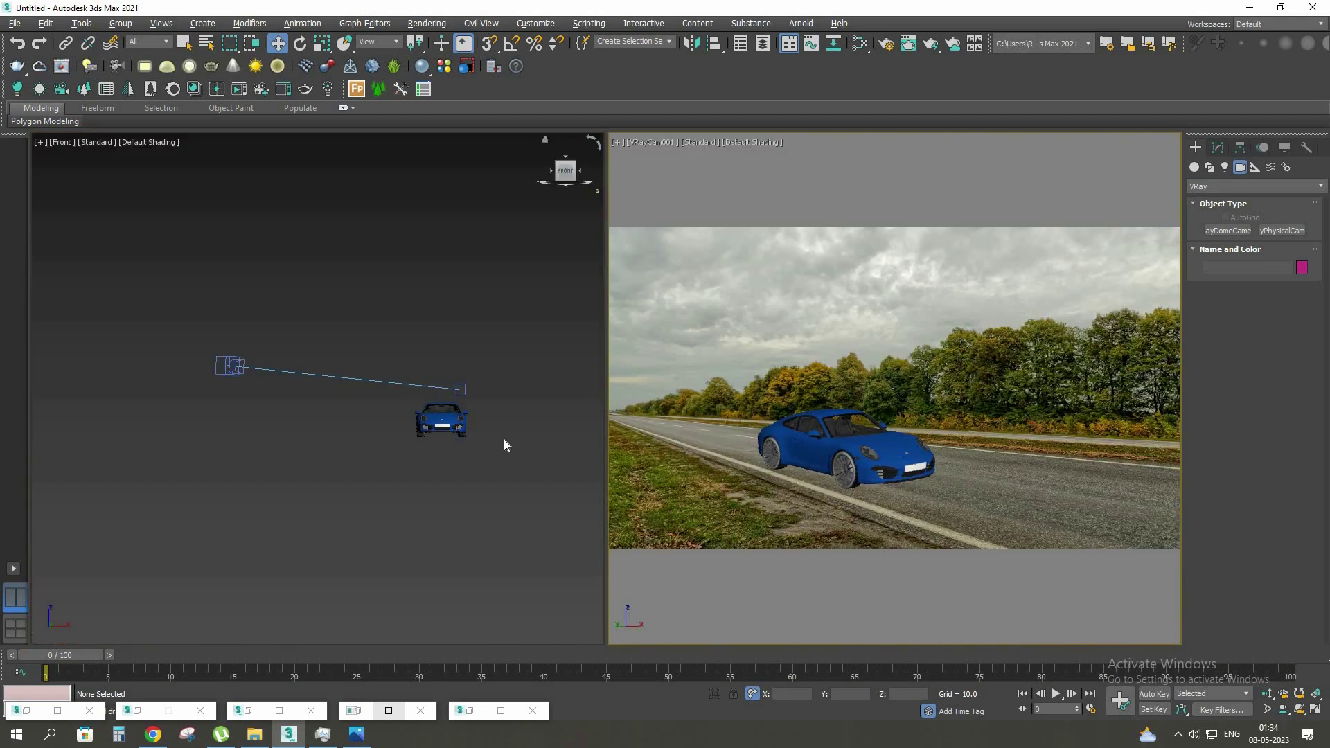
pyautogui.scroll(-5, 504, 445)
pyautogui.scroll(5, 488, 431)
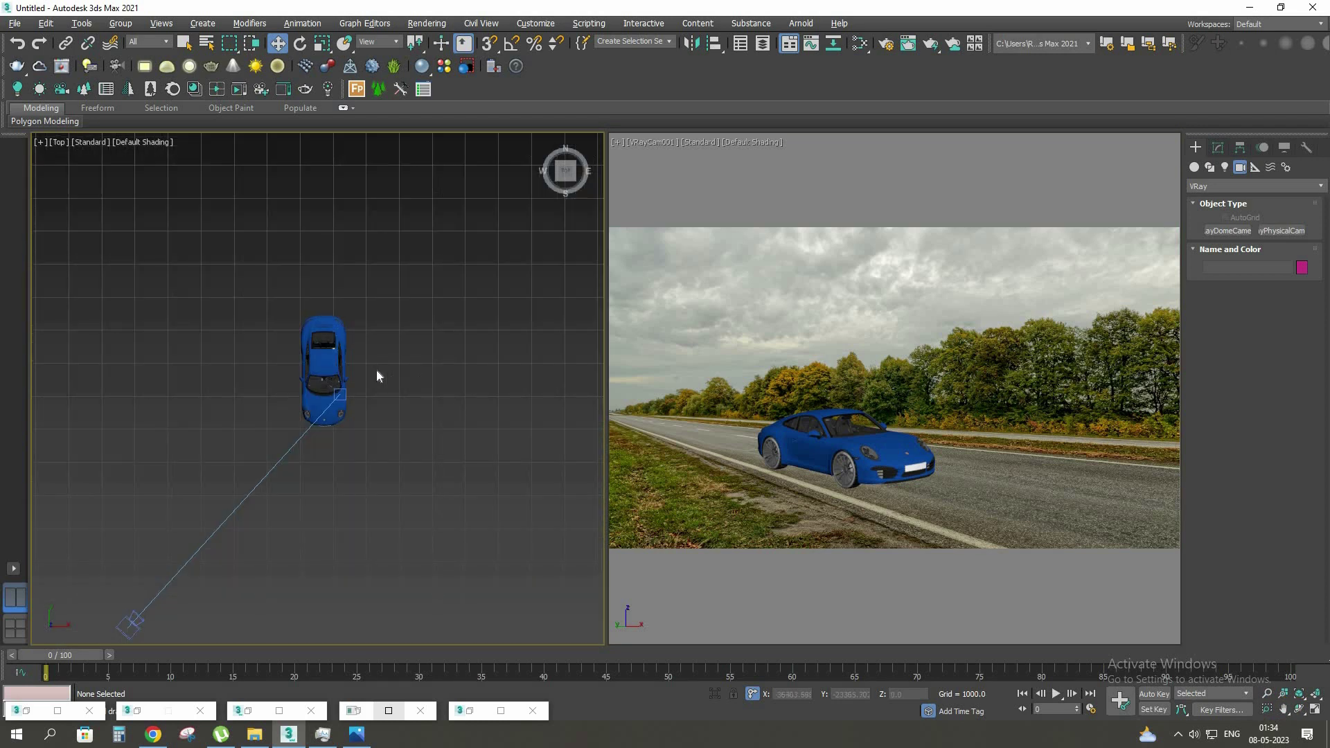
# Open the material editor full-screen and add a new VRayBitmap map node below the back plate node
pyautogui.scroll(3, 423, 374)
pyautogui.moveTo(377, 369); pyautogui.dragTo(468, 368, button='middle')
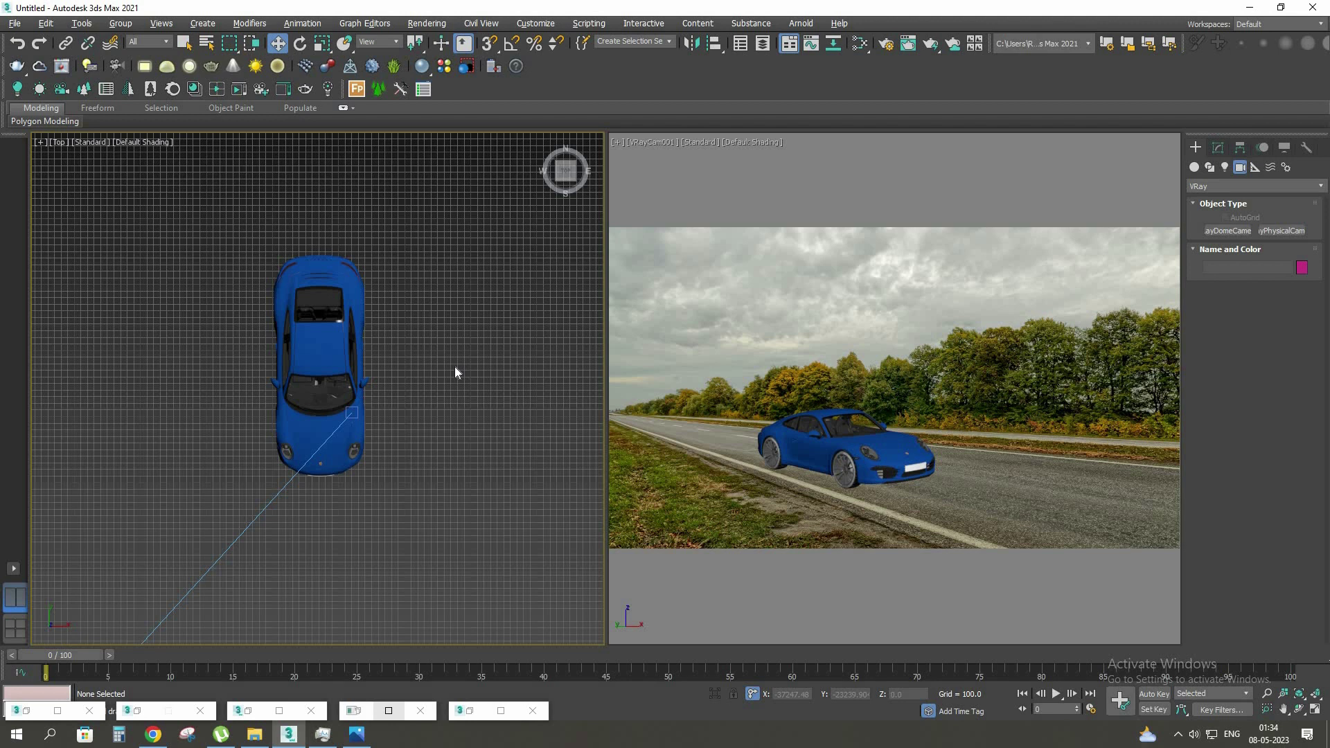
pyautogui.press('m')
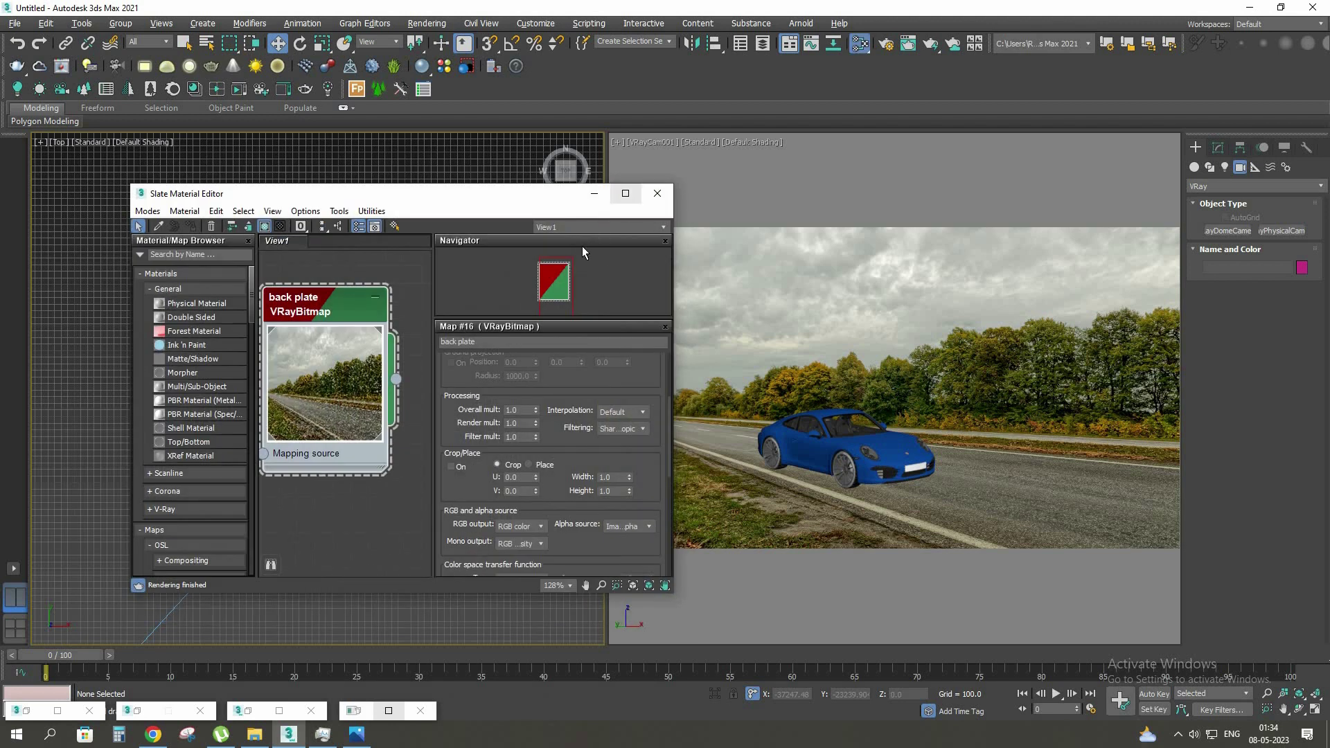
pyautogui.click(625, 193)
pyautogui.rightClick(365, 284)
pyautogui.moveTo(433, 292)
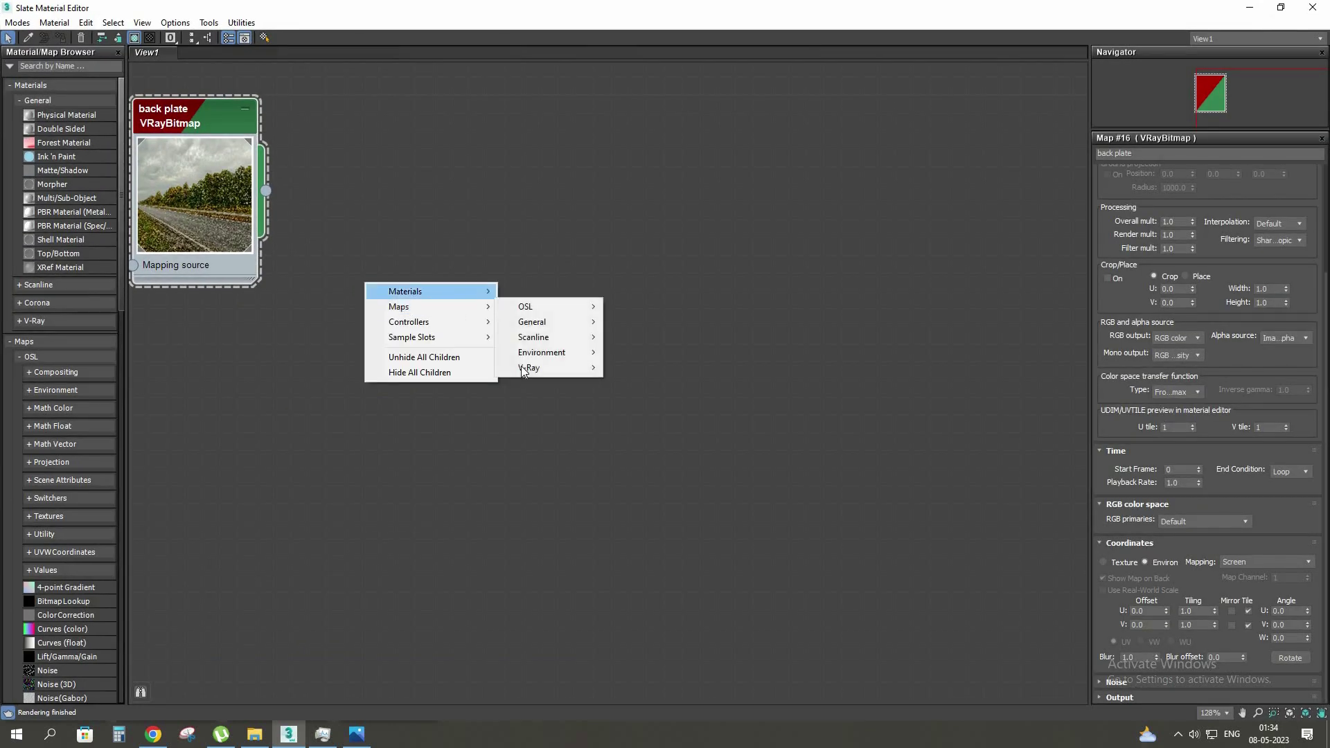
pyautogui.moveTo(526, 367)
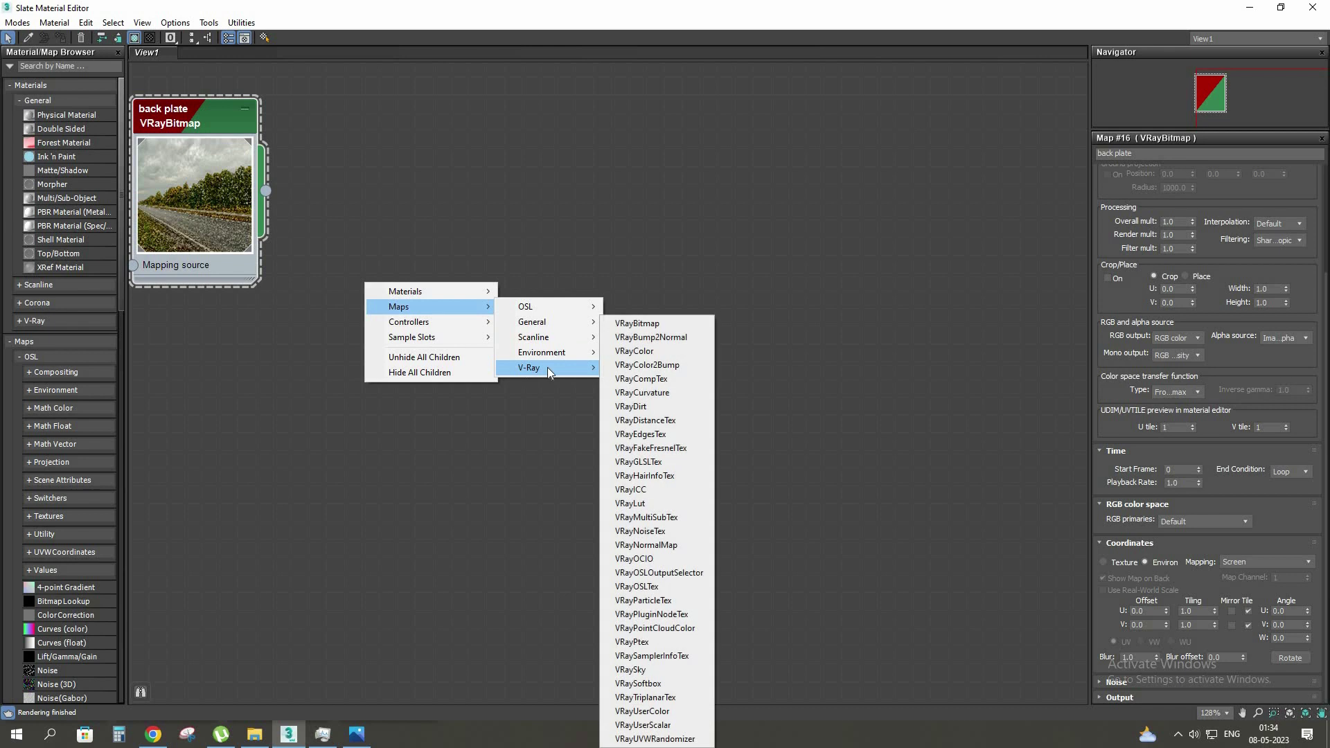
pyautogui.click(640, 323)
pyautogui.scroll(3, 428, 365)
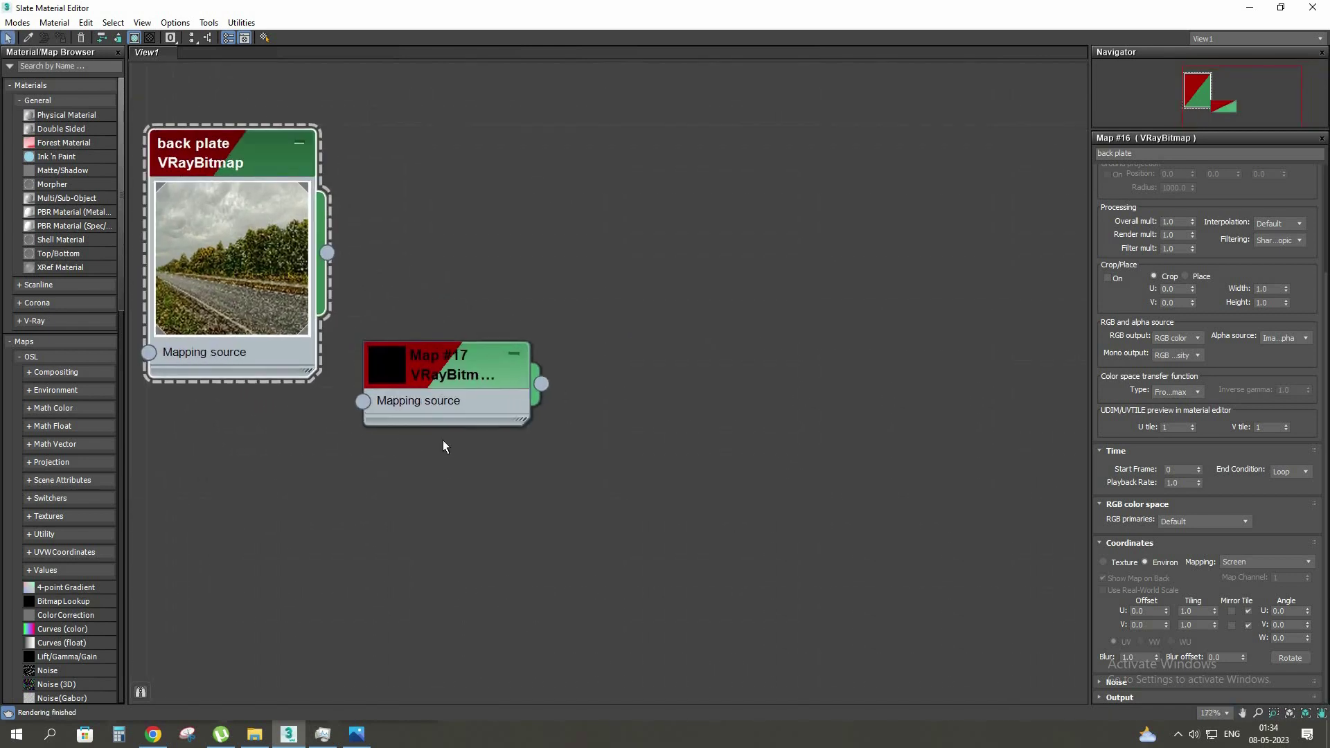
pyautogui.moveTo(447, 378); pyautogui.dragTo(447, 471)
pyautogui.moveTo(447, 472); pyautogui.dragTo(491, 397, button='middle')
pyautogui.scroll(1, 439, 306)
# Load the autumn_road_4k HDR image from the Downloads folder into the new VRayBitmap
pyautogui.doubleClick(438, 305)
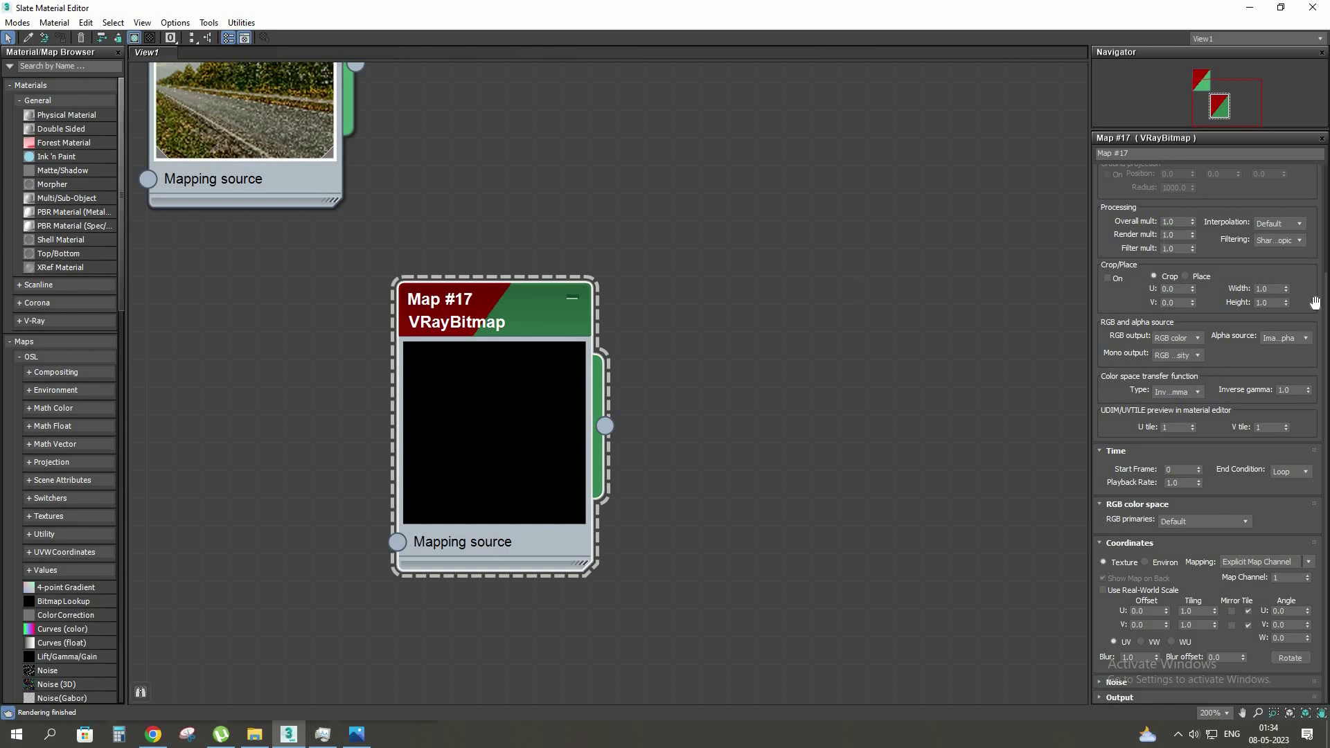
pyautogui.scroll(5, 1310, 183)
pyautogui.click(1308, 173)
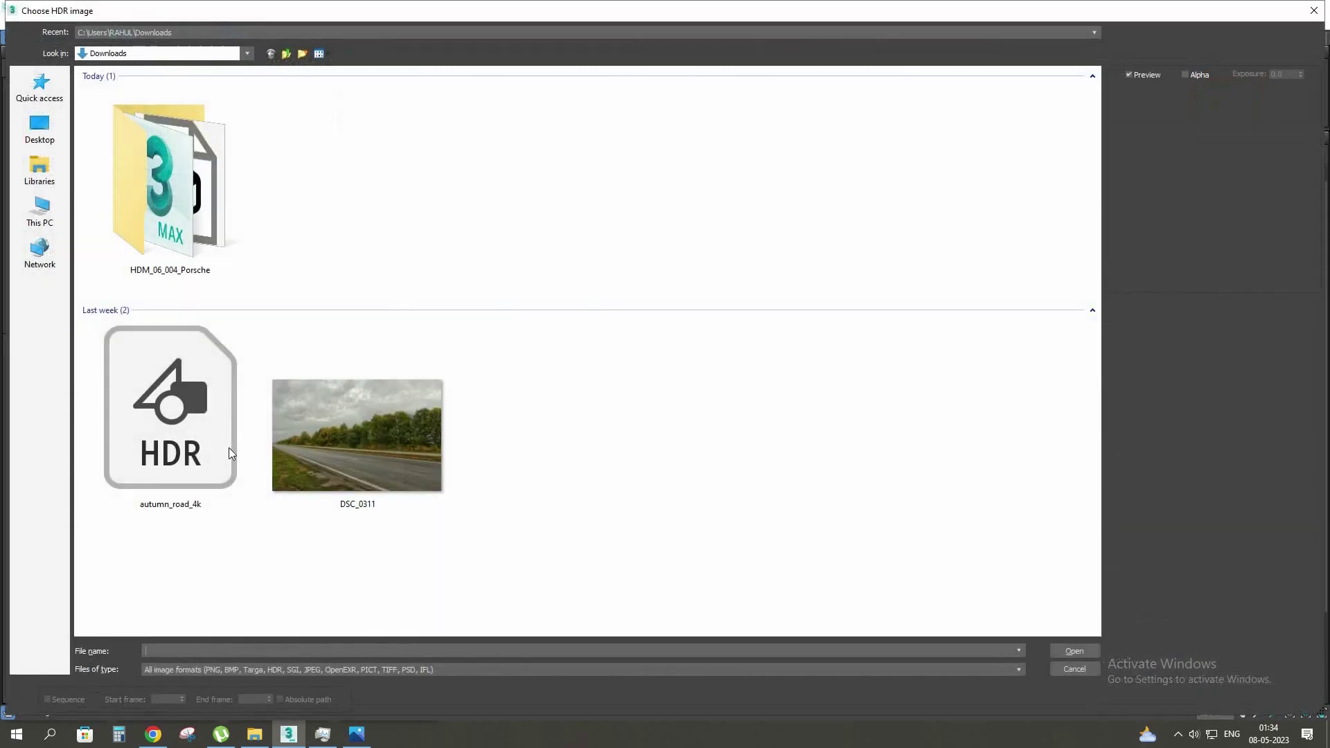
pyautogui.doubleClick(207, 449)
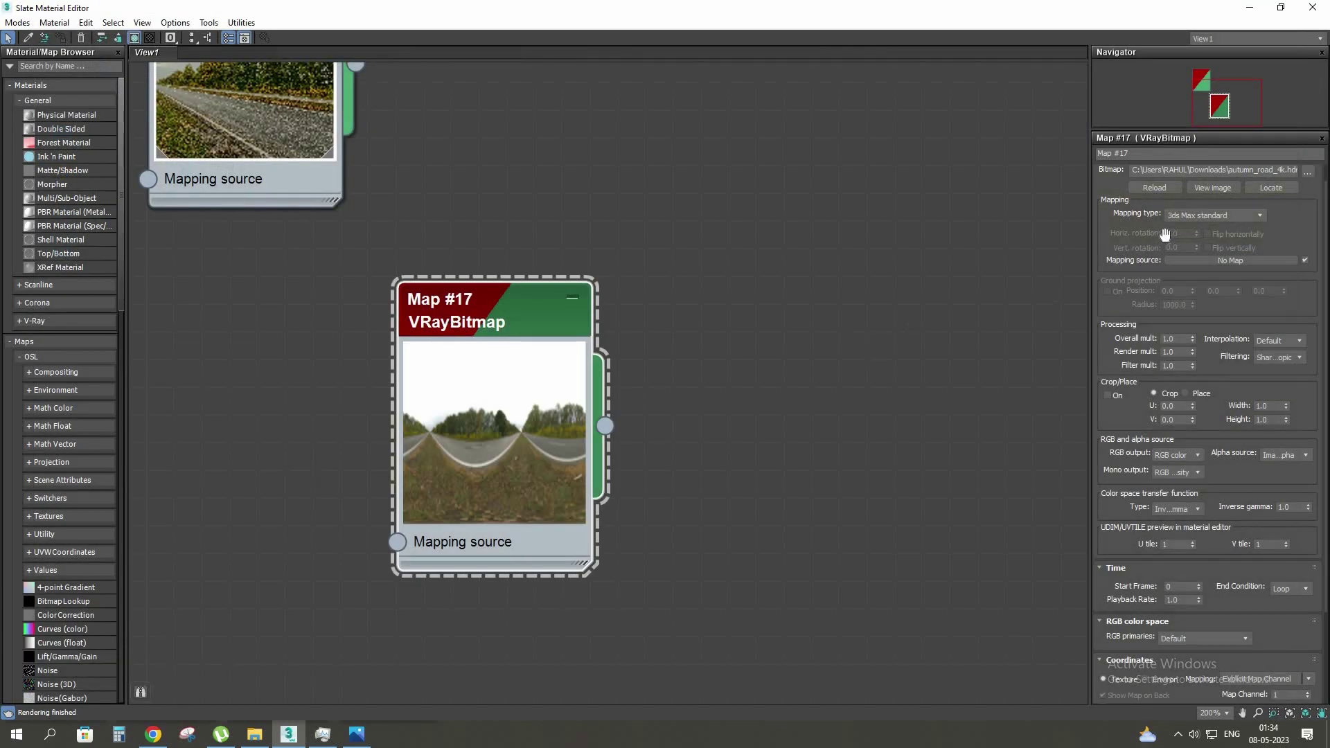
# Set the HDR bitmap's mapping type to Spherical with Spherical Environment coordinates and name the map hdri
pyautogui.click(1195, 217)
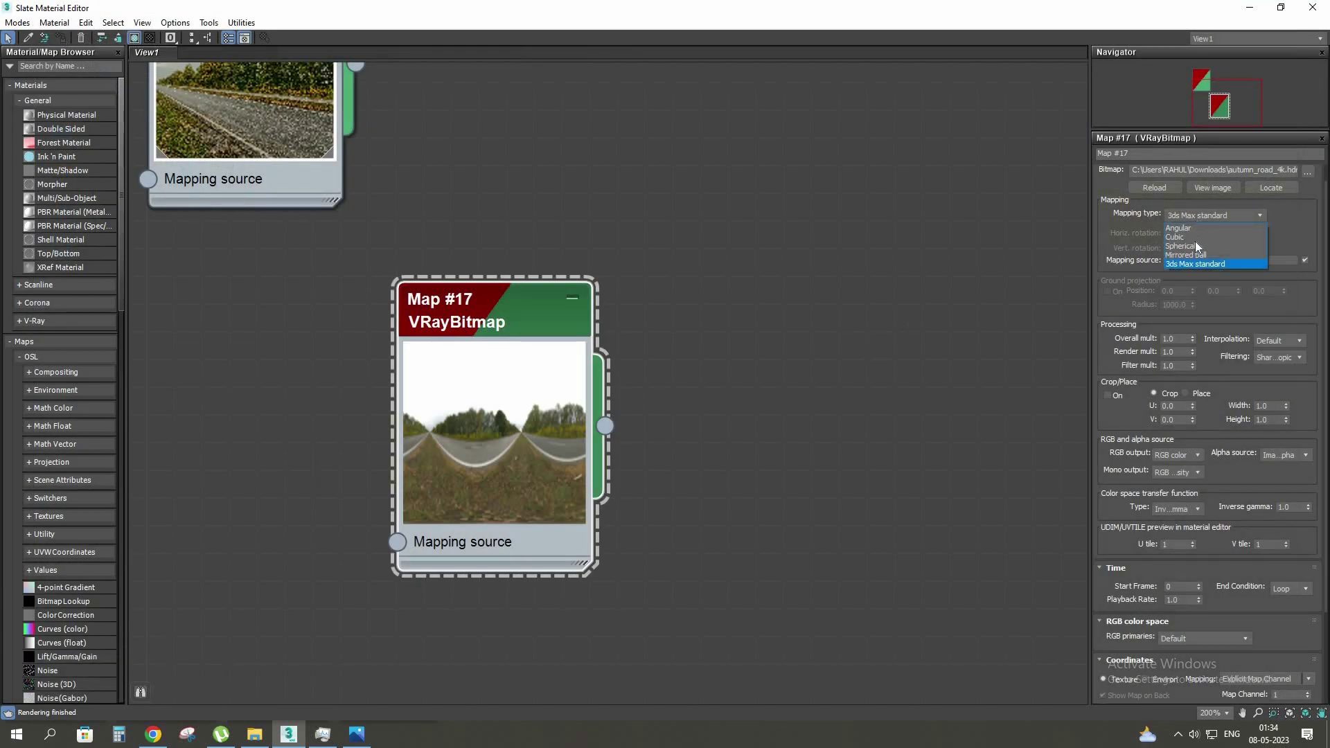
pyautogui.click(1194, 245)
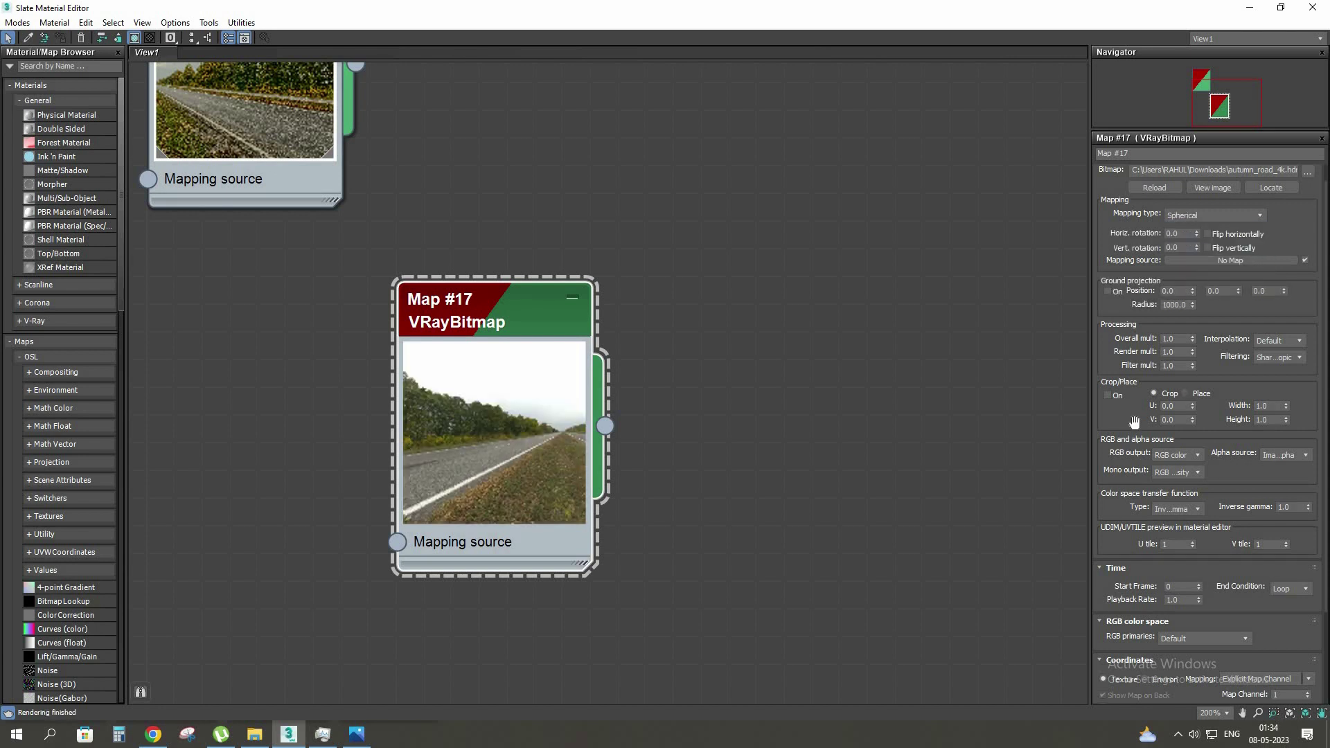
pyautogui.scroll(-3, 1124, 198)
pyautogui.click(1163, 564)
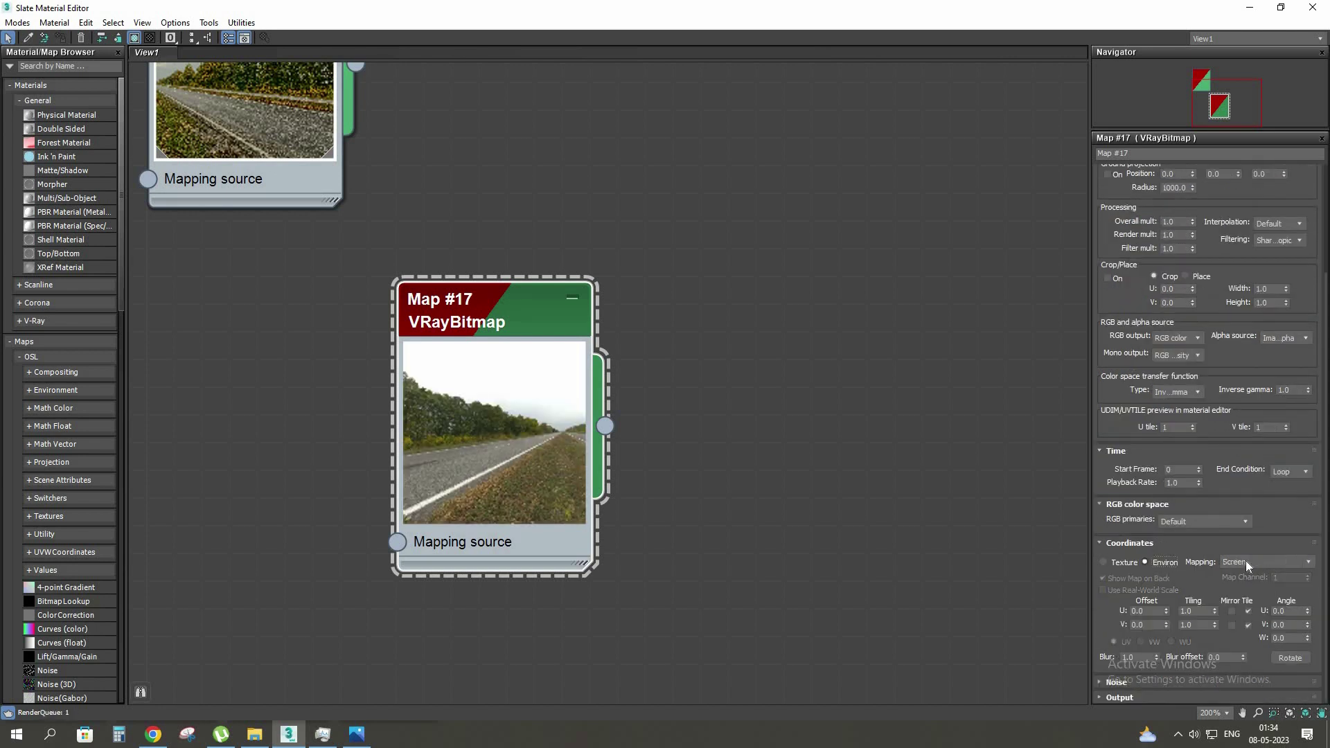
pyautogui.click(1245, 564)
pyautogui.moveTo(1140, 154); pyautogui.dragTo(1027, 153)
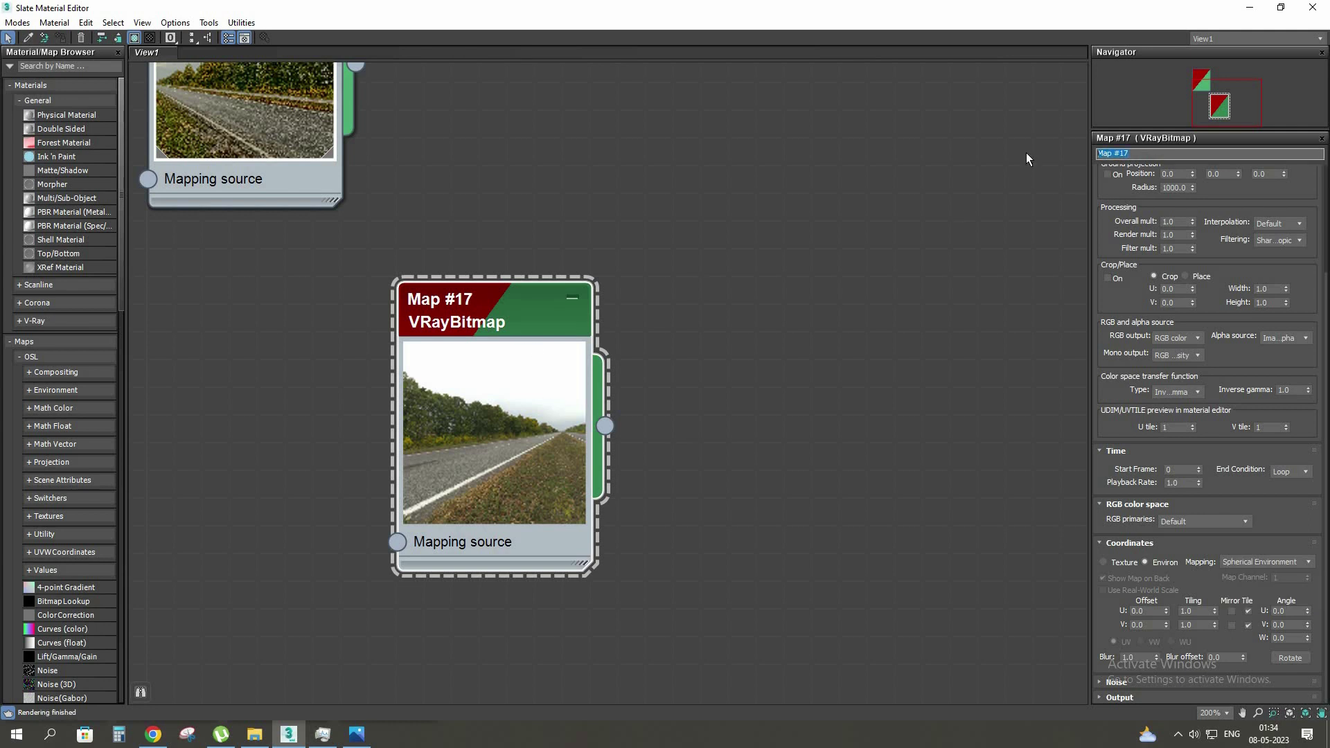
pyautogui.write('hdri')
# Place a V-Ray dome light beside the car in the Top view and assign the hdri map to its texture as an instance
pyautogui.doubleClick(597, 7)
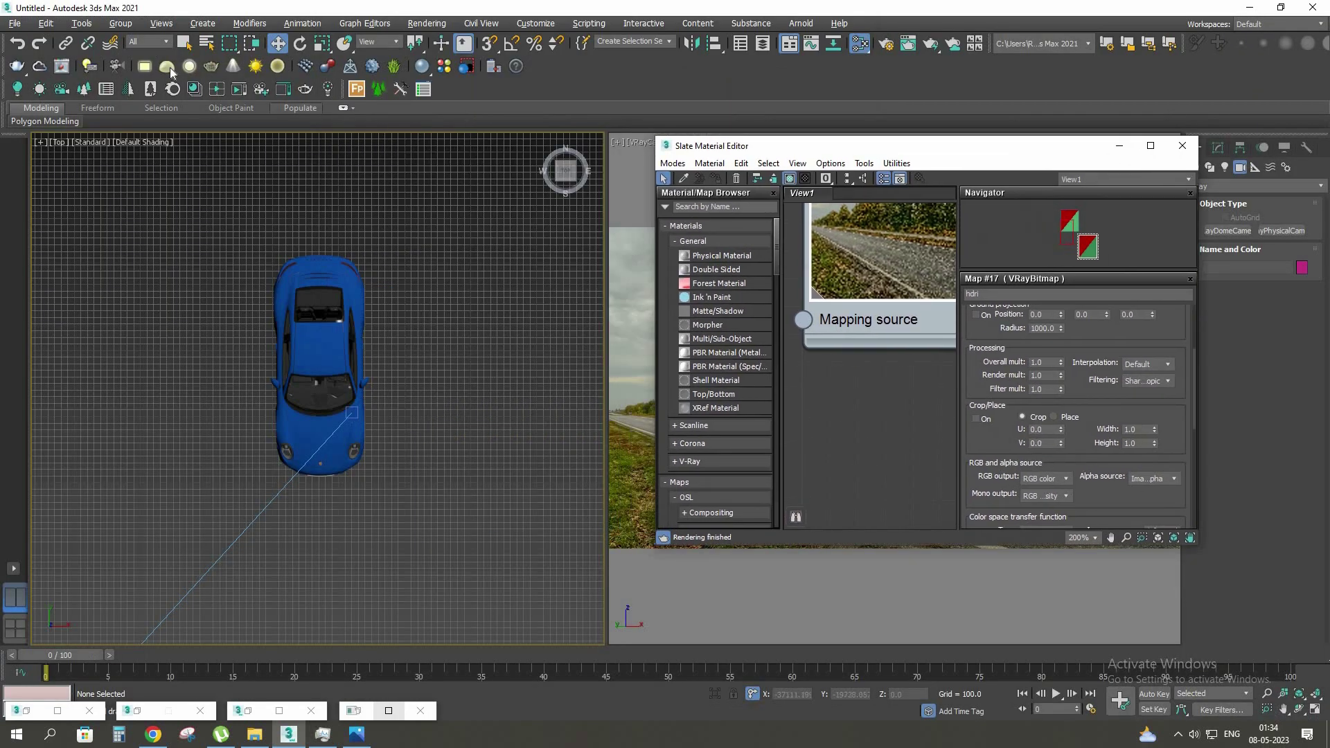
pyautogui.click(175, 374)
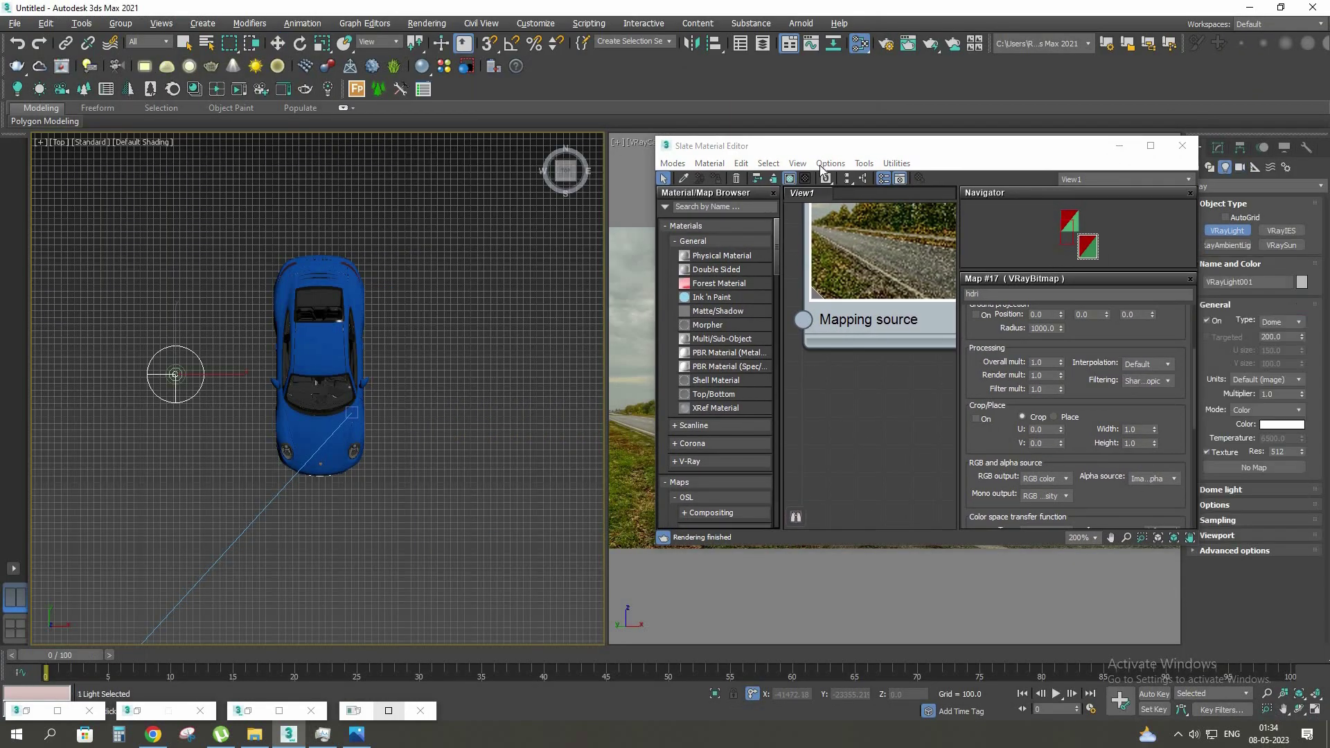
pyautogui.moveTo(471, 141); pyautogui.dragTo(447, 132)
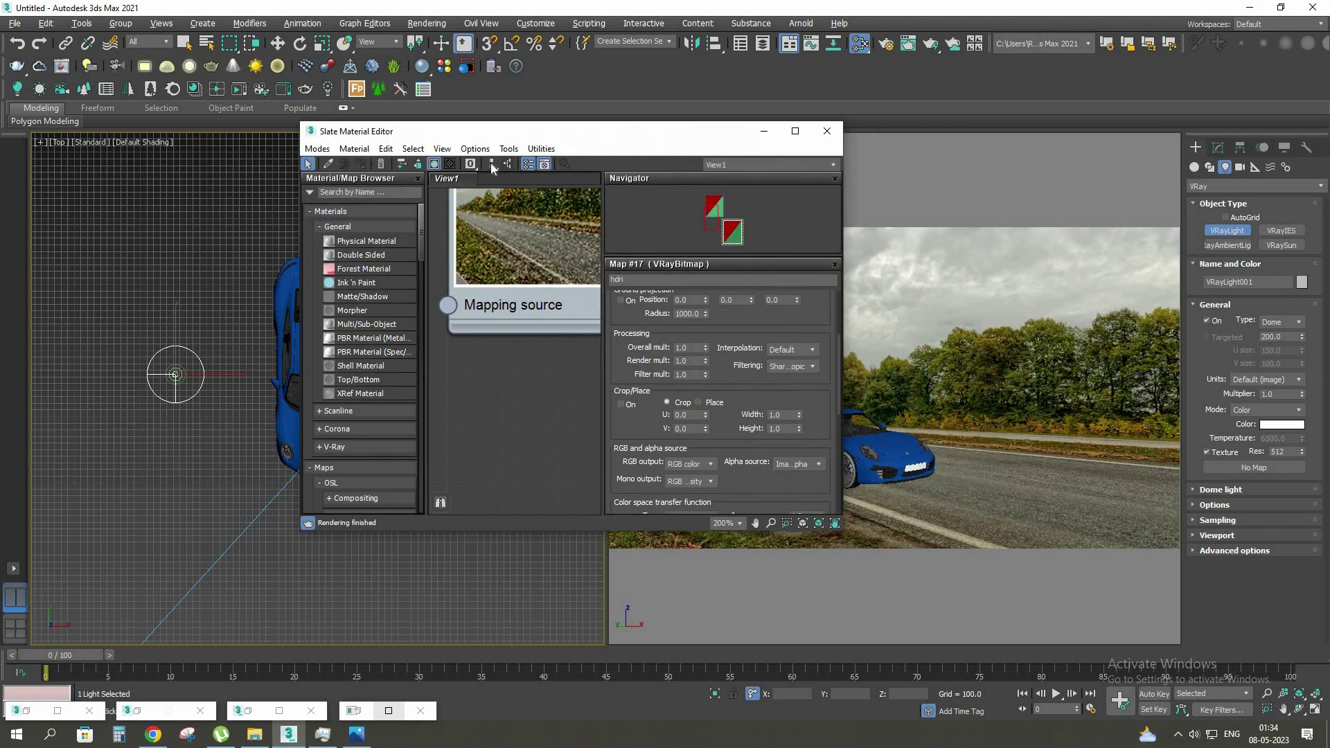
pyautogui.click(490, 163)
pyautogui.scroll(-1, 513, 292)
pyautogui.moveTo(513, 293); pyautogui.dragTo(498, 361, button='middle')
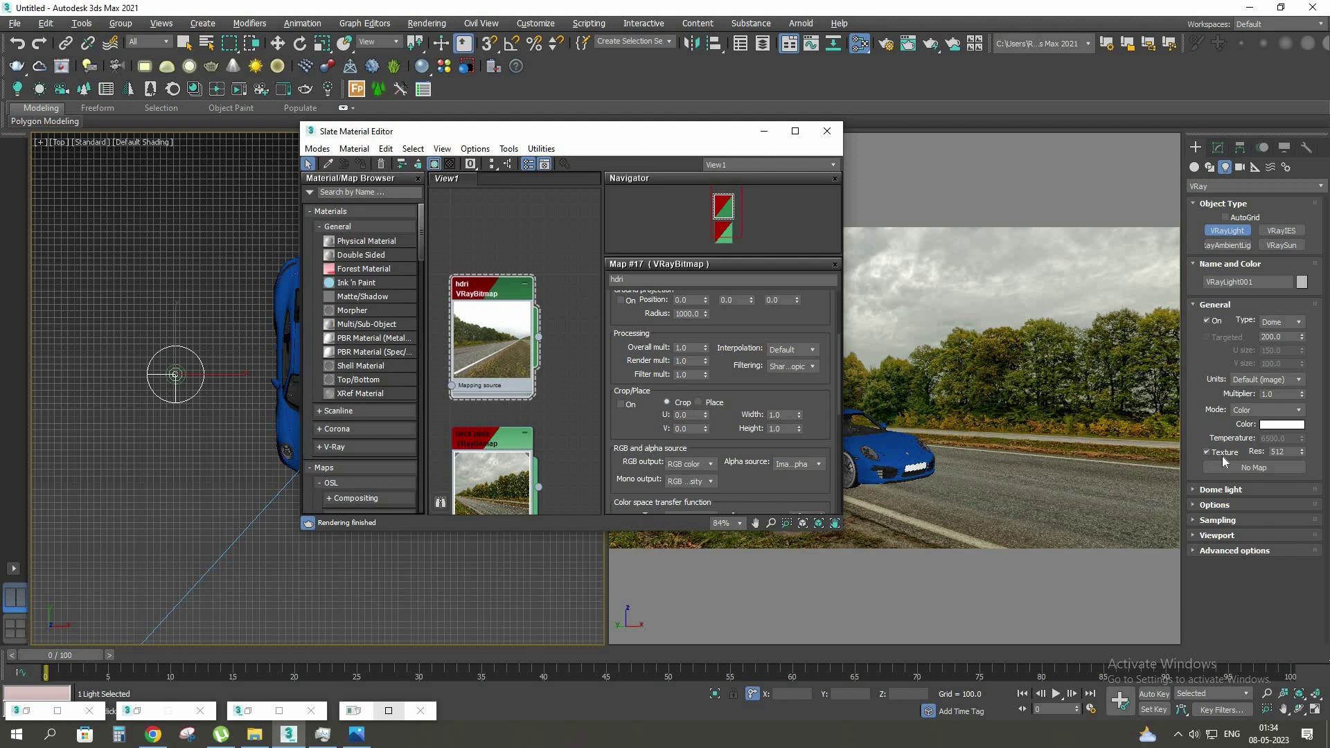
pyautogui.moveTo(539, 336); pyautogui.dragTo(1230, 471)
pyautogui.click(640, 410)
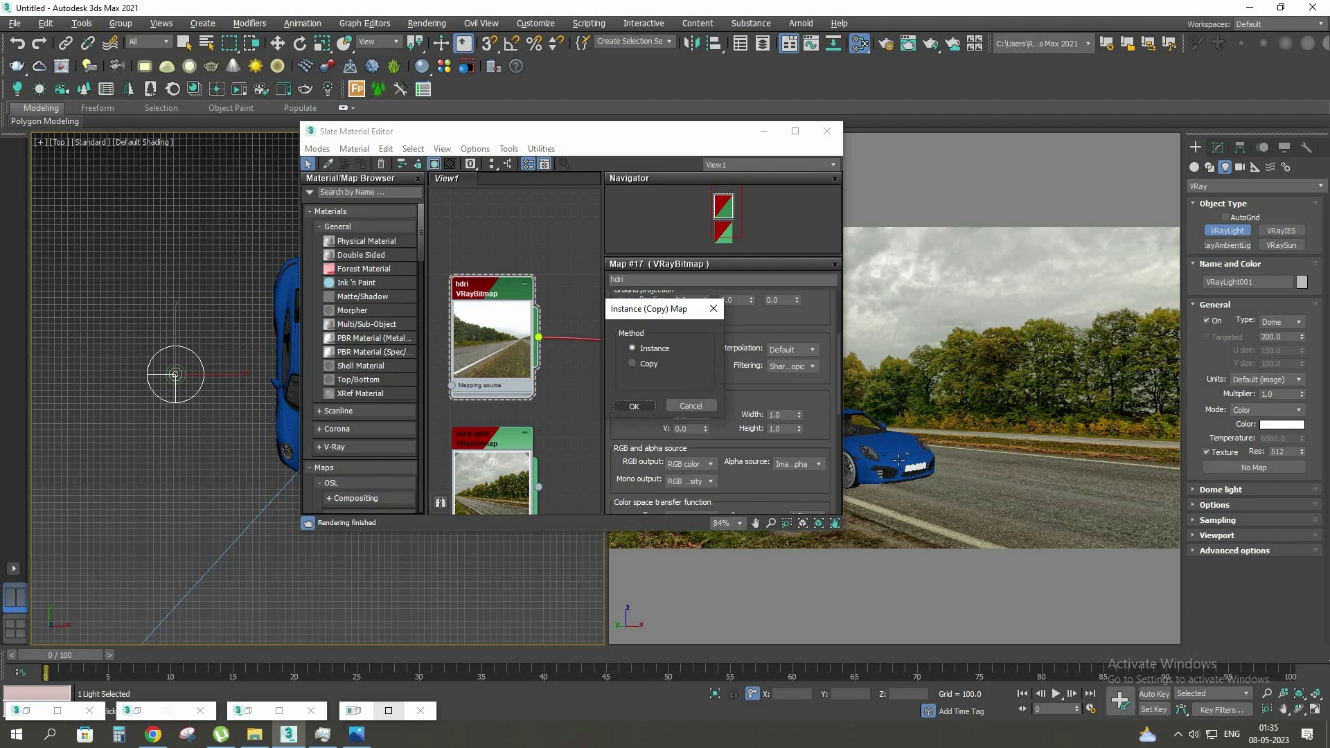
# Make the dome light invisible, put the material editor away and finish light creation with nothing selected
pyautogui.click(1224, 506)
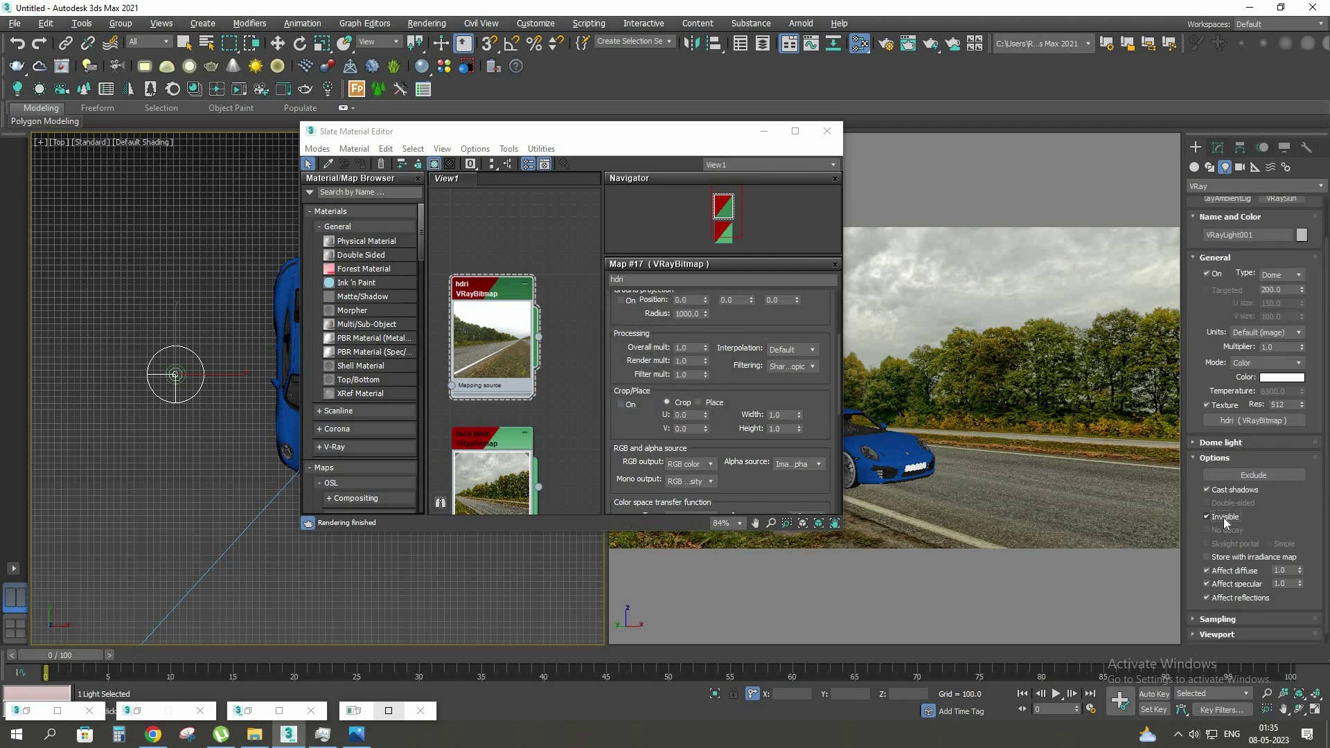
pyautogui.click(1225, 522)
pyautogui.click(767, 134)
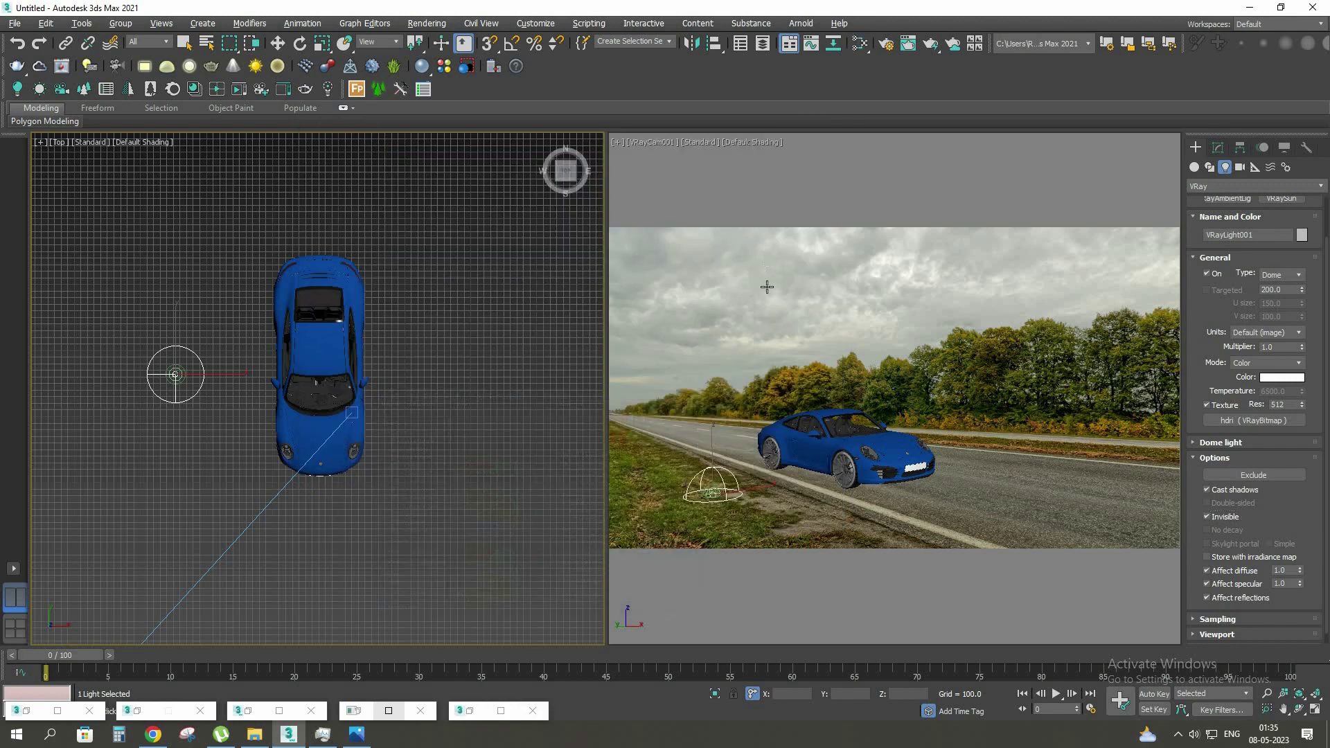
pyautogui.rightClick(767, 295)
pyautogui.click(768, 296)
# Run an interactive test render of the camera view in the V-Ray frame buffer, stop it and close the material editor
pyautogui.rightClick(768, 295)
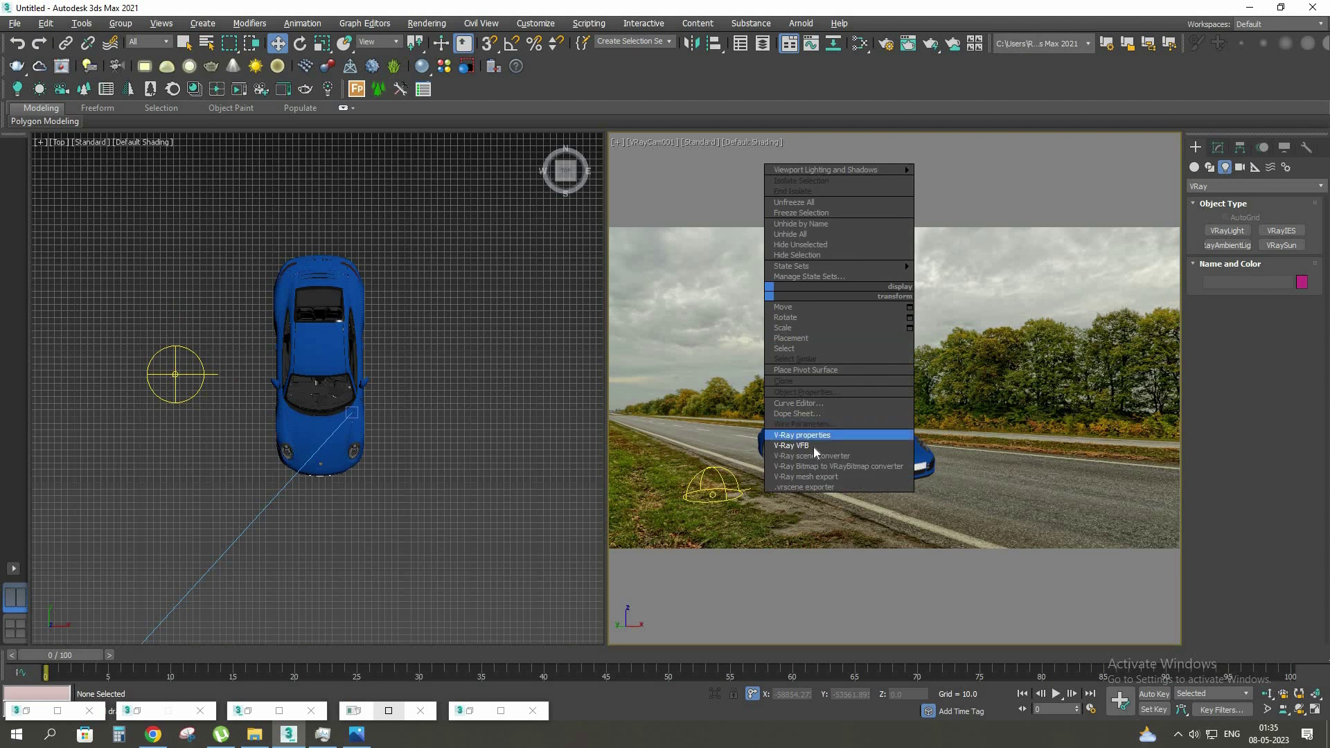
pyautogui.click(807, 431)
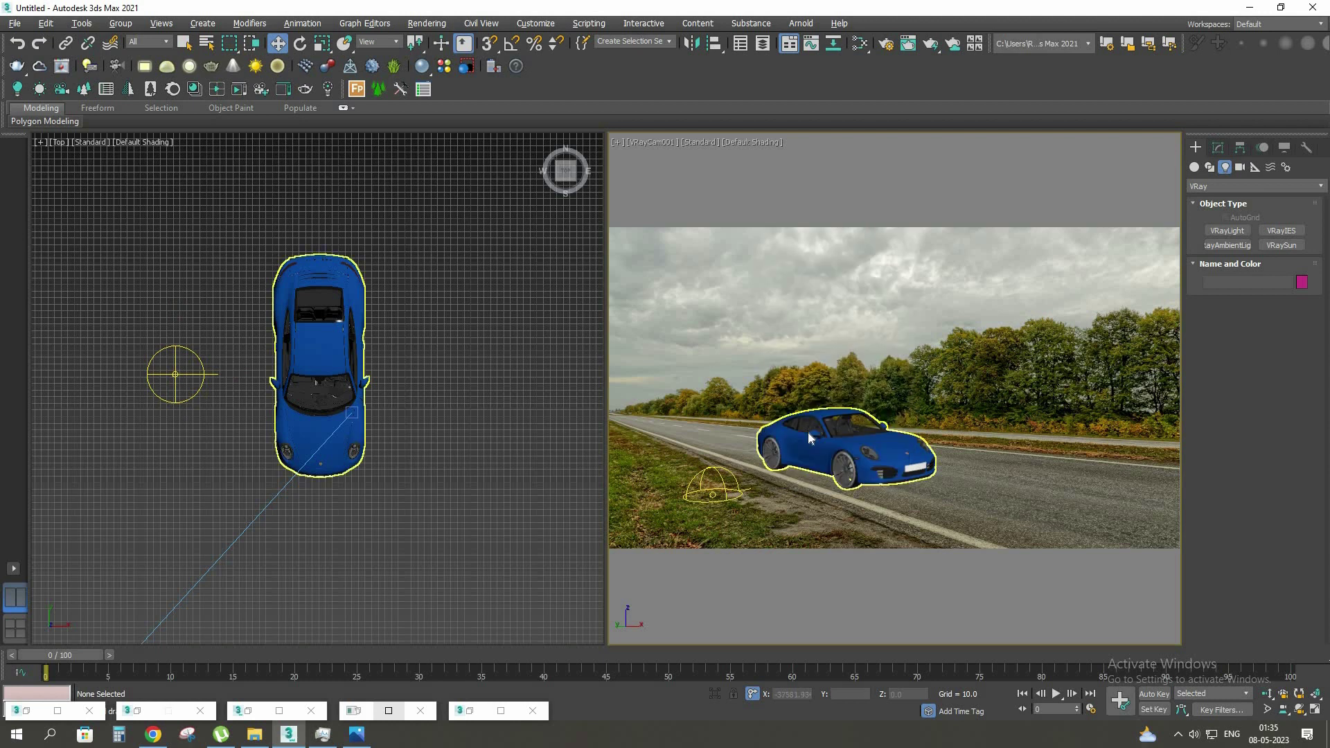
pyautogui.rightClick(845, 558)
pyautogui.click(848, 582)
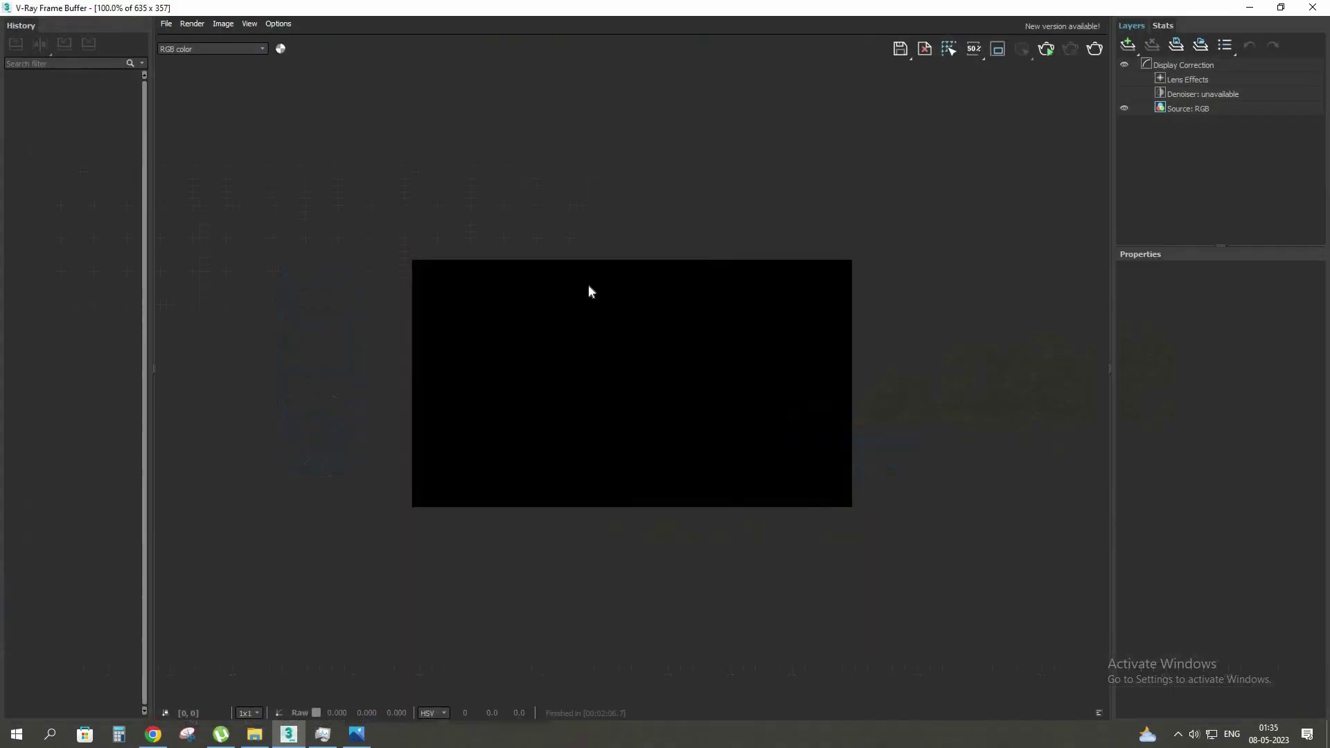
pyautogui.scroll(1, 721, 260)
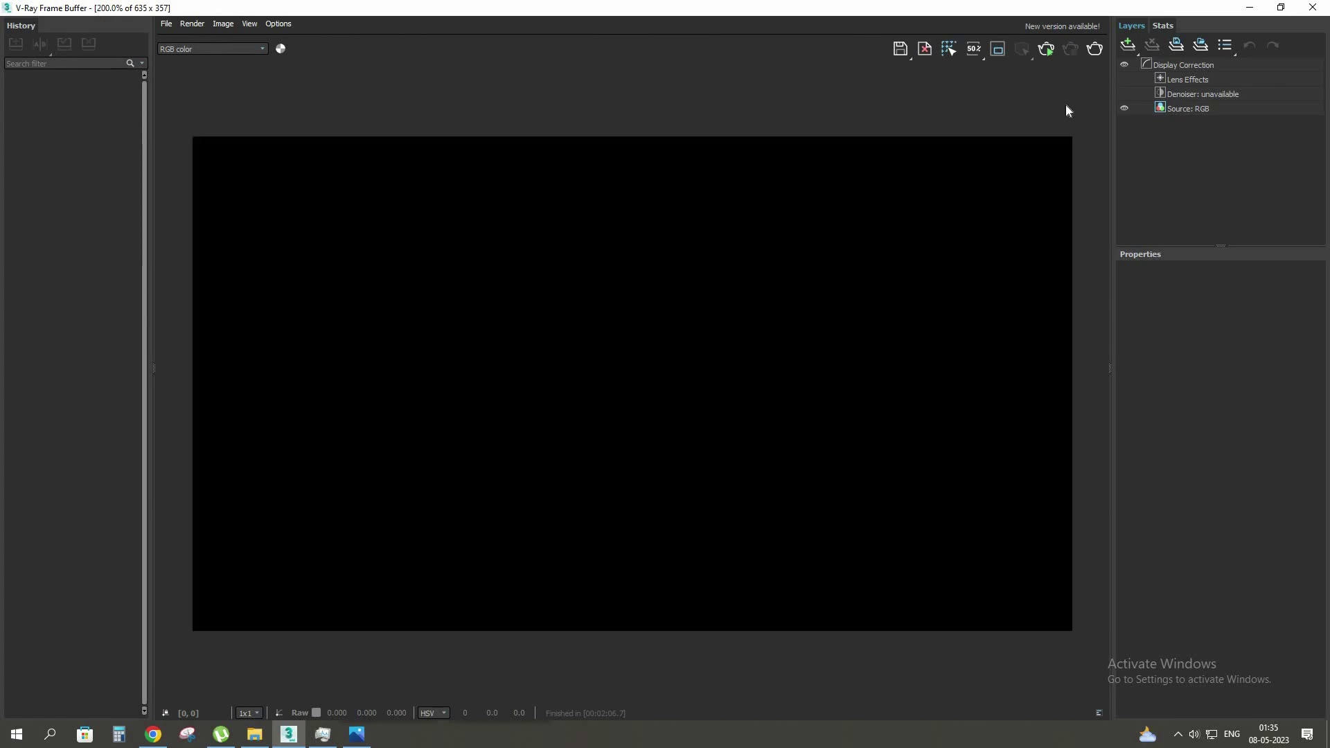
pyautogui.click(1047, 49)
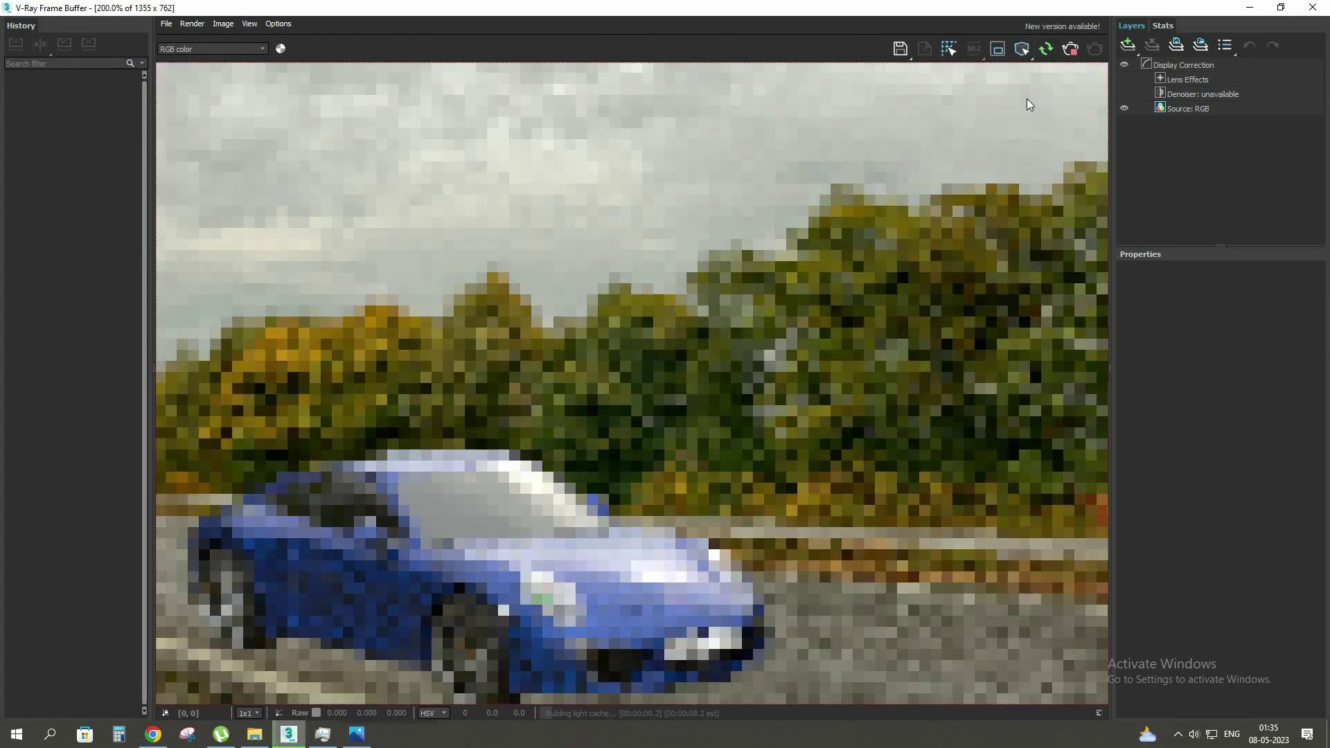
pyautogui.scroll(-1, 918, 288)
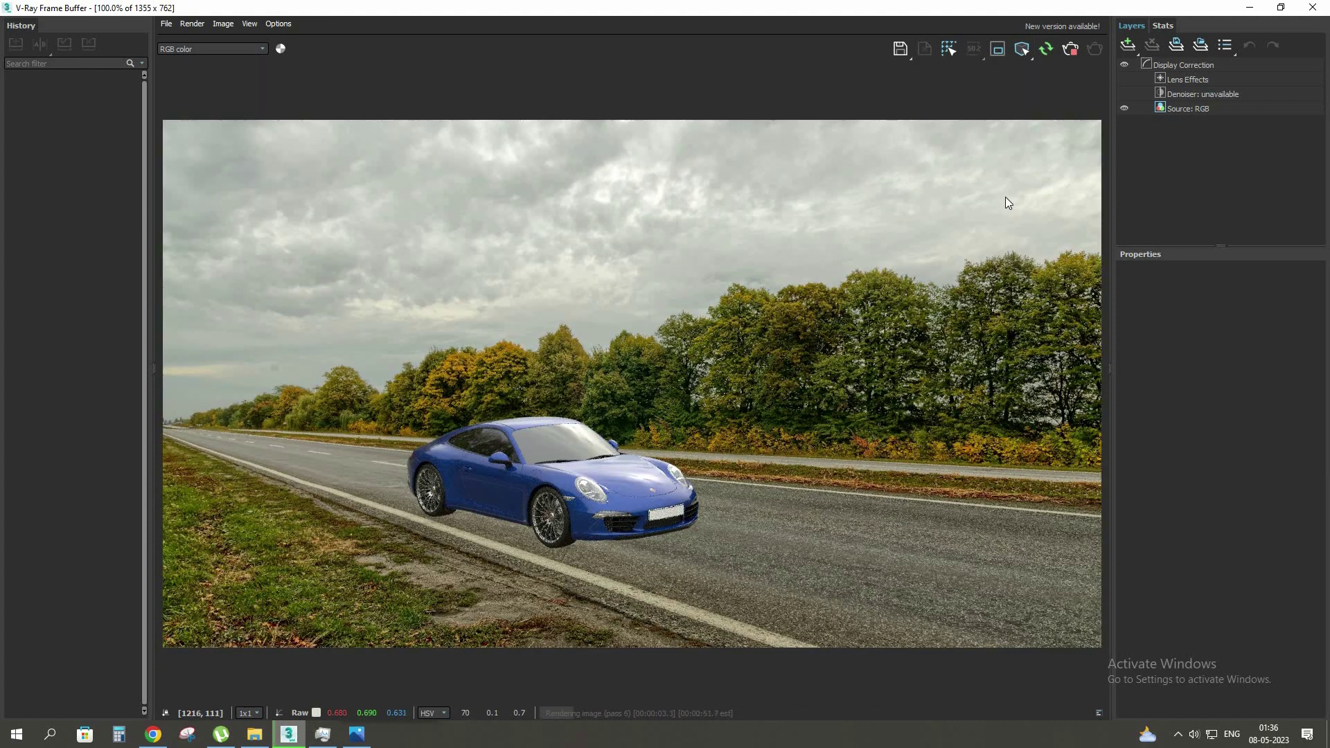
pyautogui.click(1071, 54)
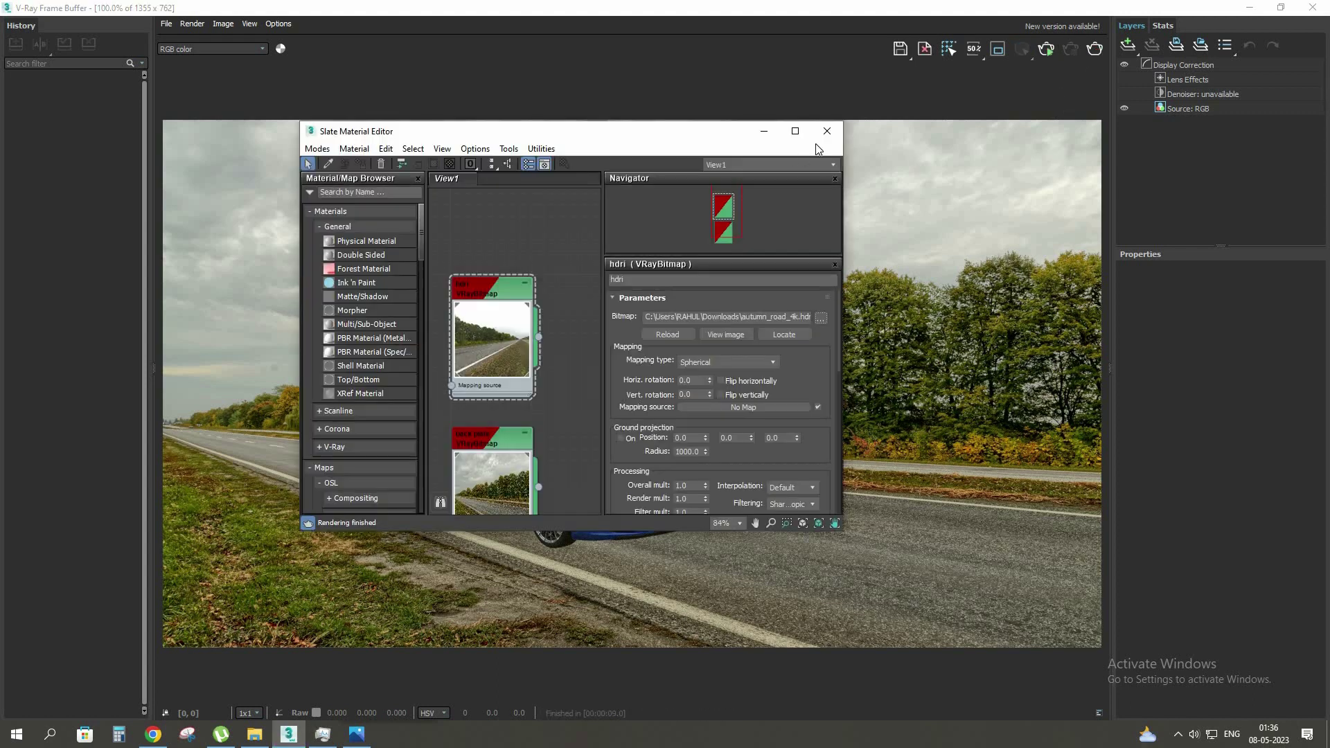
pyautogui.click(827, 131)
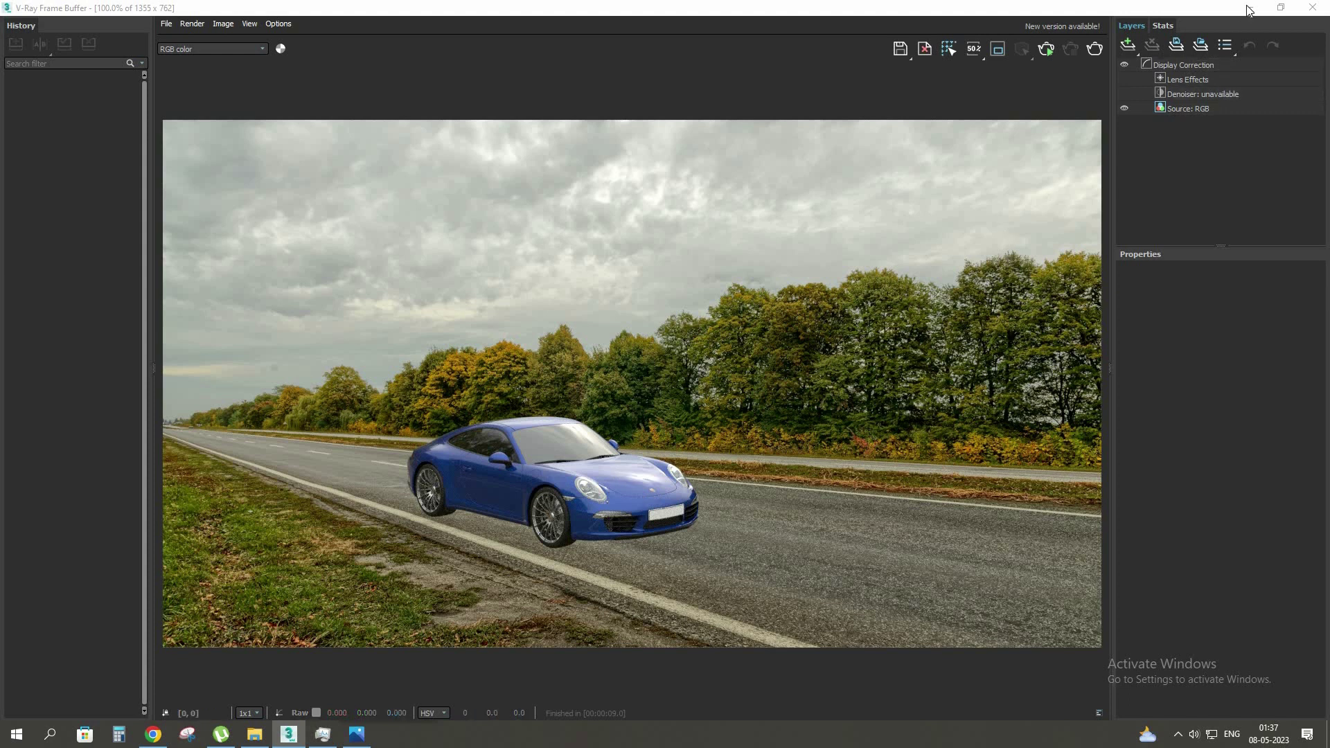
# Maximize the Top view and draw a ground plane about 6329 by 5843 units around the car
pyautogui.hotkey('alt', 'Tab')
pyautogui.click(463, 428)
pyautogui.hotkey('alt', 'w')
pyautogui.scroll(-3, 732, 376)
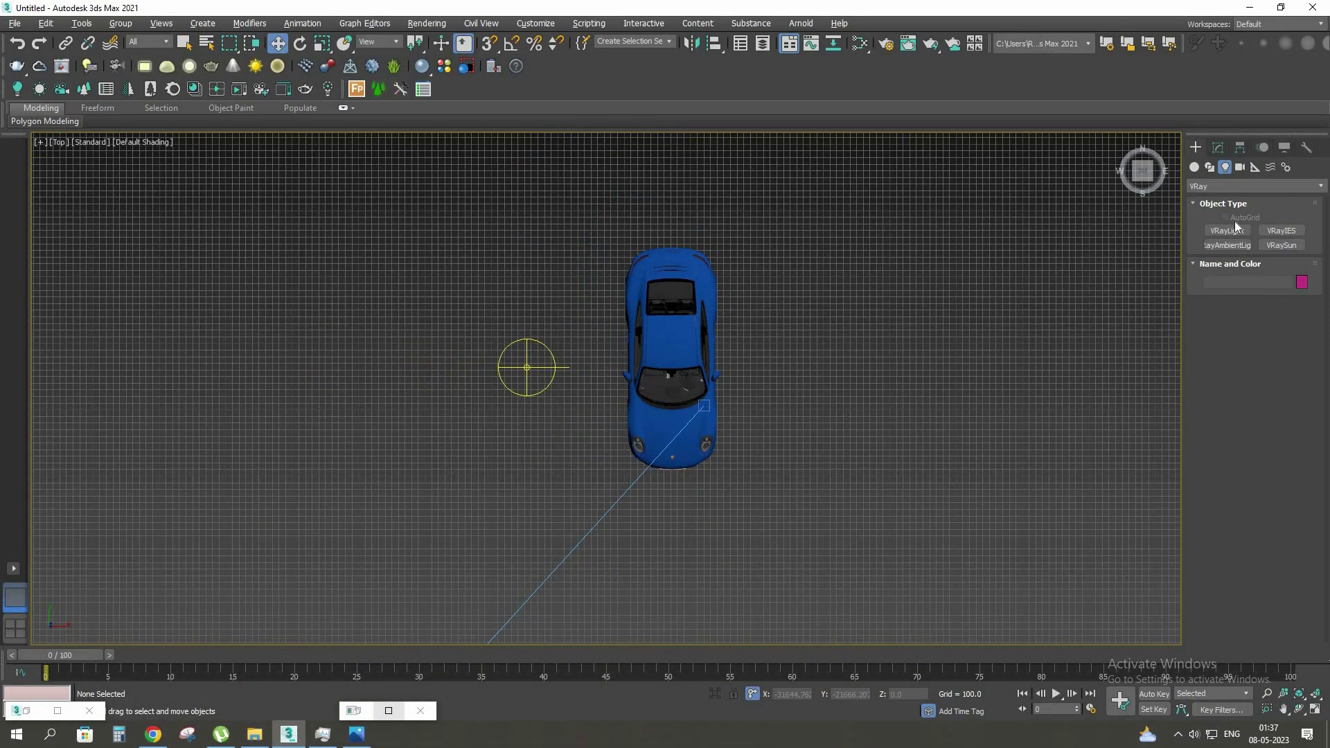
pyautogui.click(1194, 167)
pyautogui.click(1280, 288)
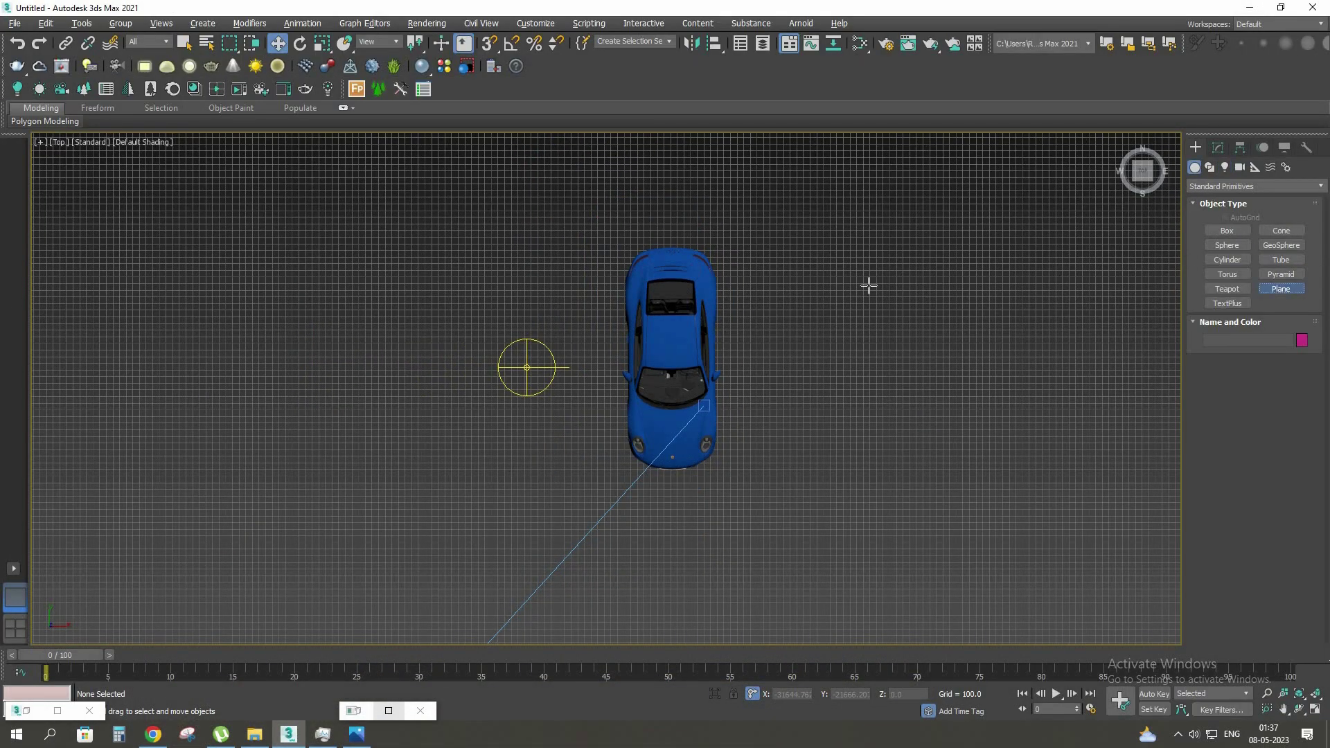
pyautogui.scroll(-1, 462, 172)
pyautogui.moveTo(468, 164); pyautogui.dragTo(742, 461)
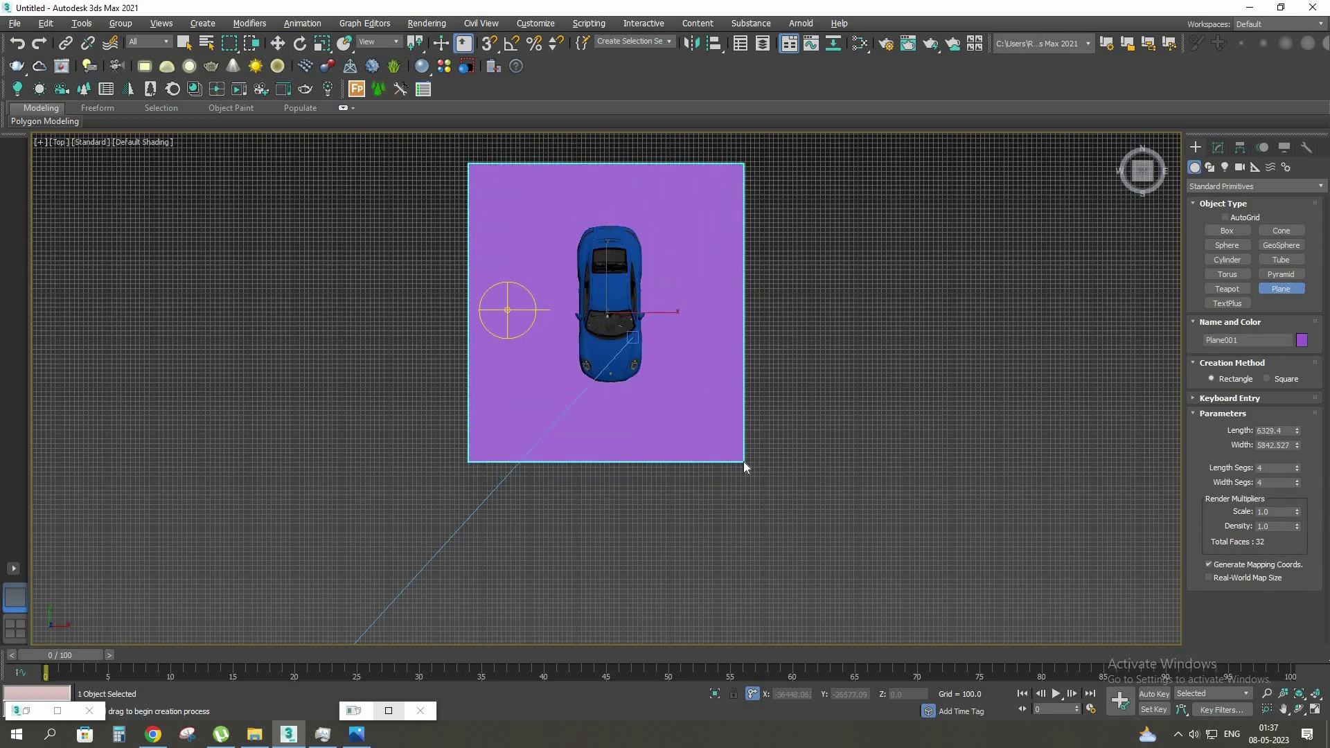
# Lower the ground plane in the Front view, with edged faces shown, until it meets the bottom of the tyres
pyautogui.press('w')
pyautogui.press('f')
pyautogui.scroll(-5, 585, 380)
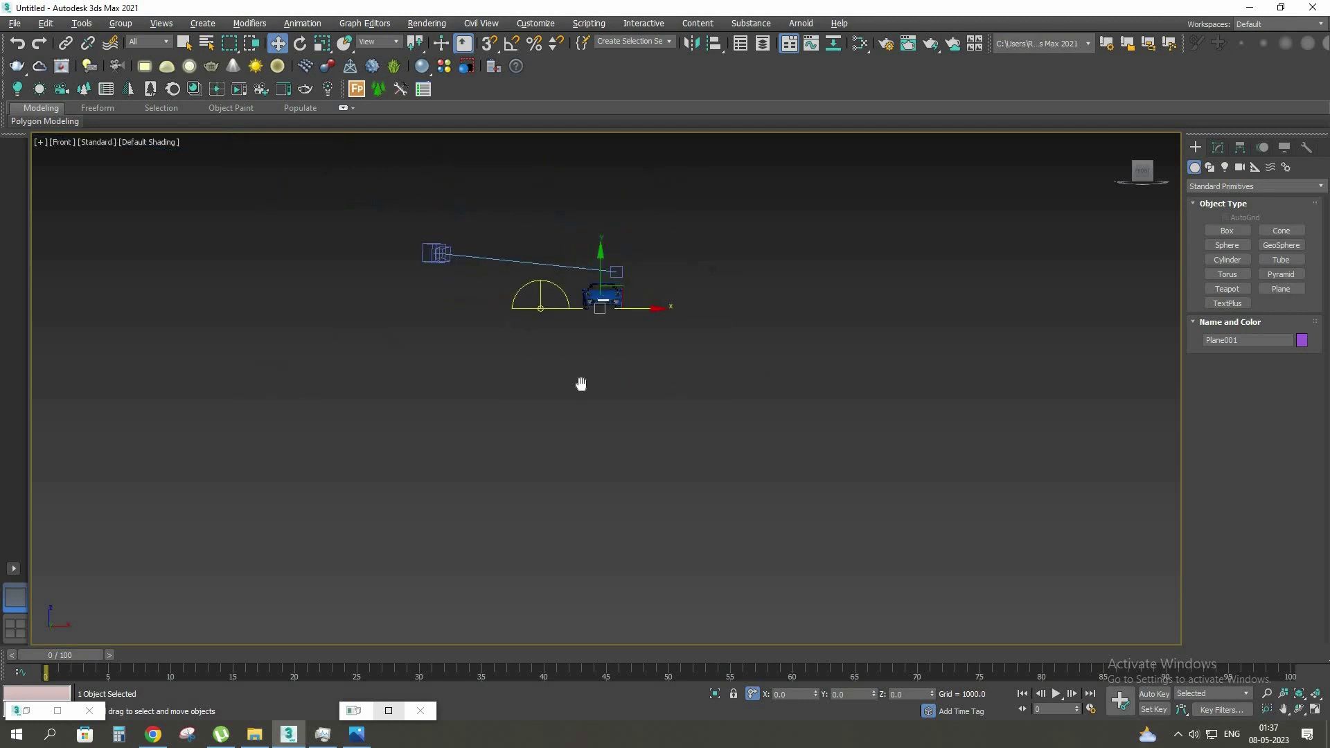
pyautogui.press('F4')
pyautogui.press('z')
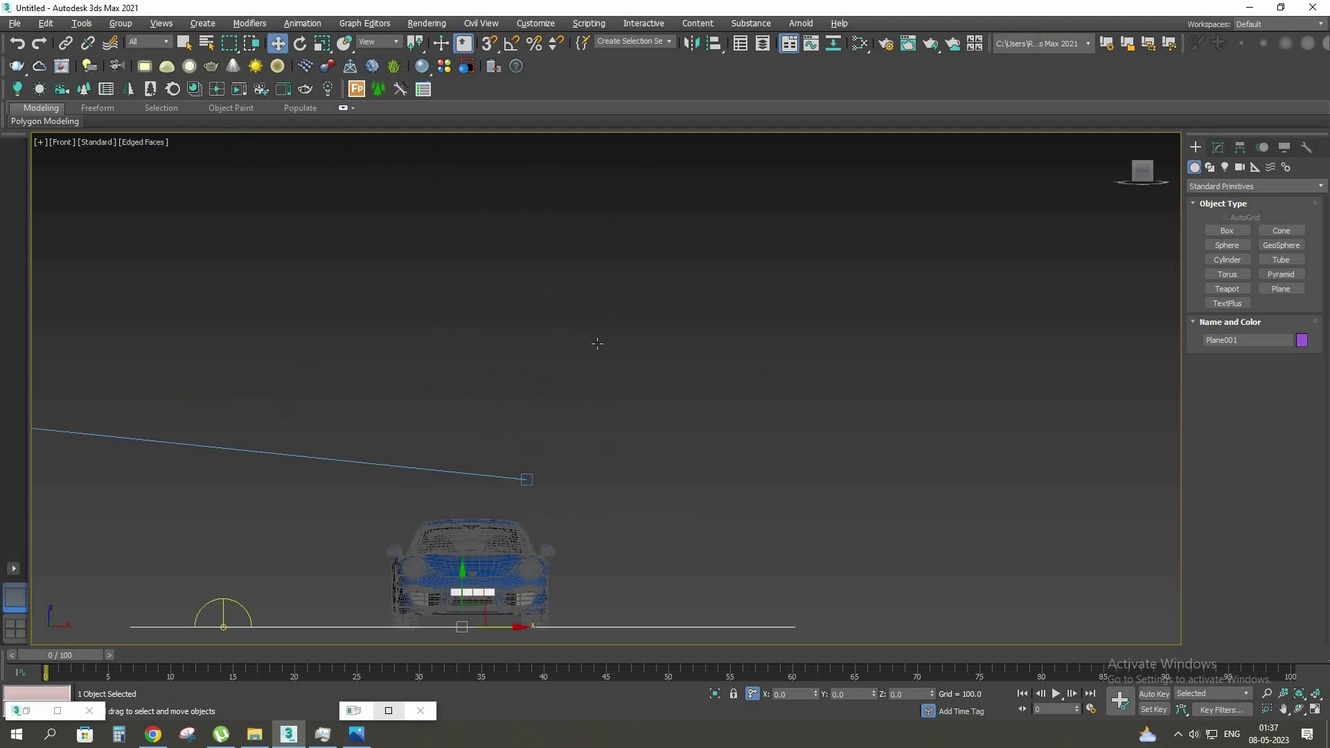
pyautogui.scroll(4, 469, 326)
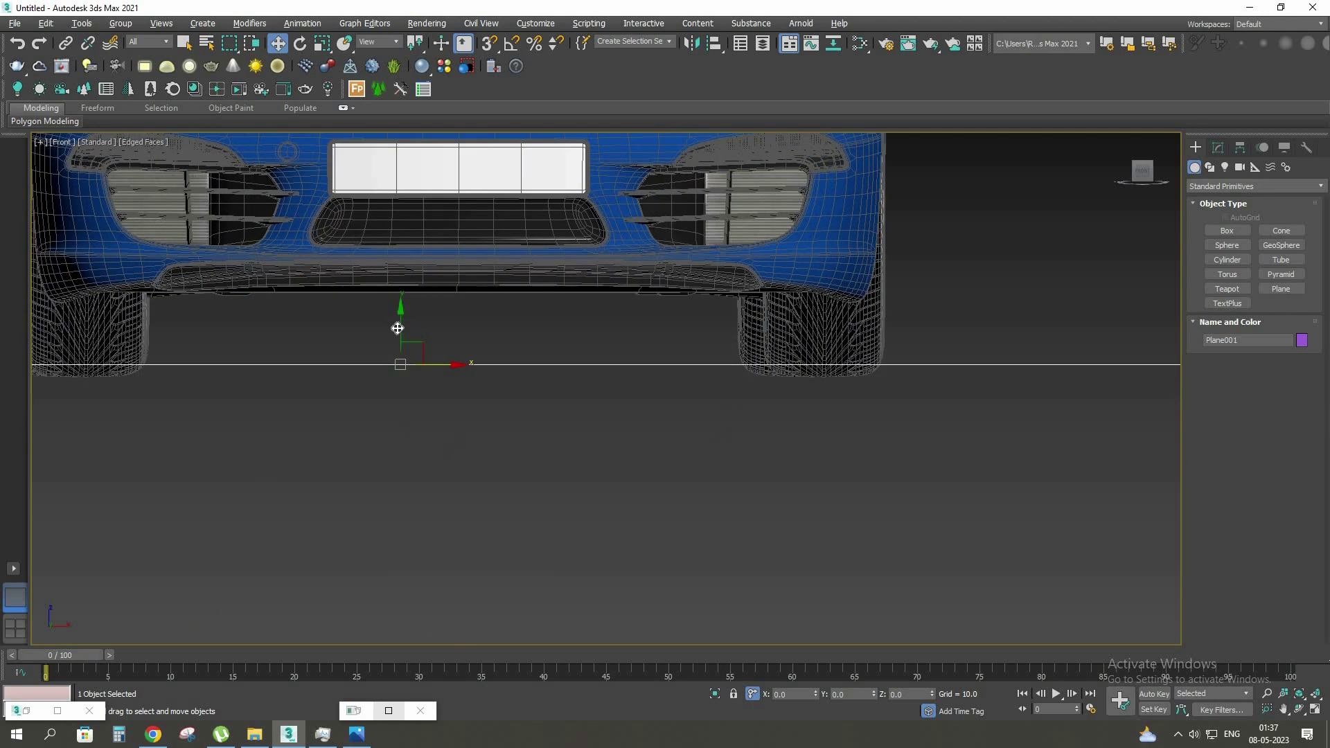
pyautogui.moveTo(403, 331); pyautogui.dragTo(412, 344)
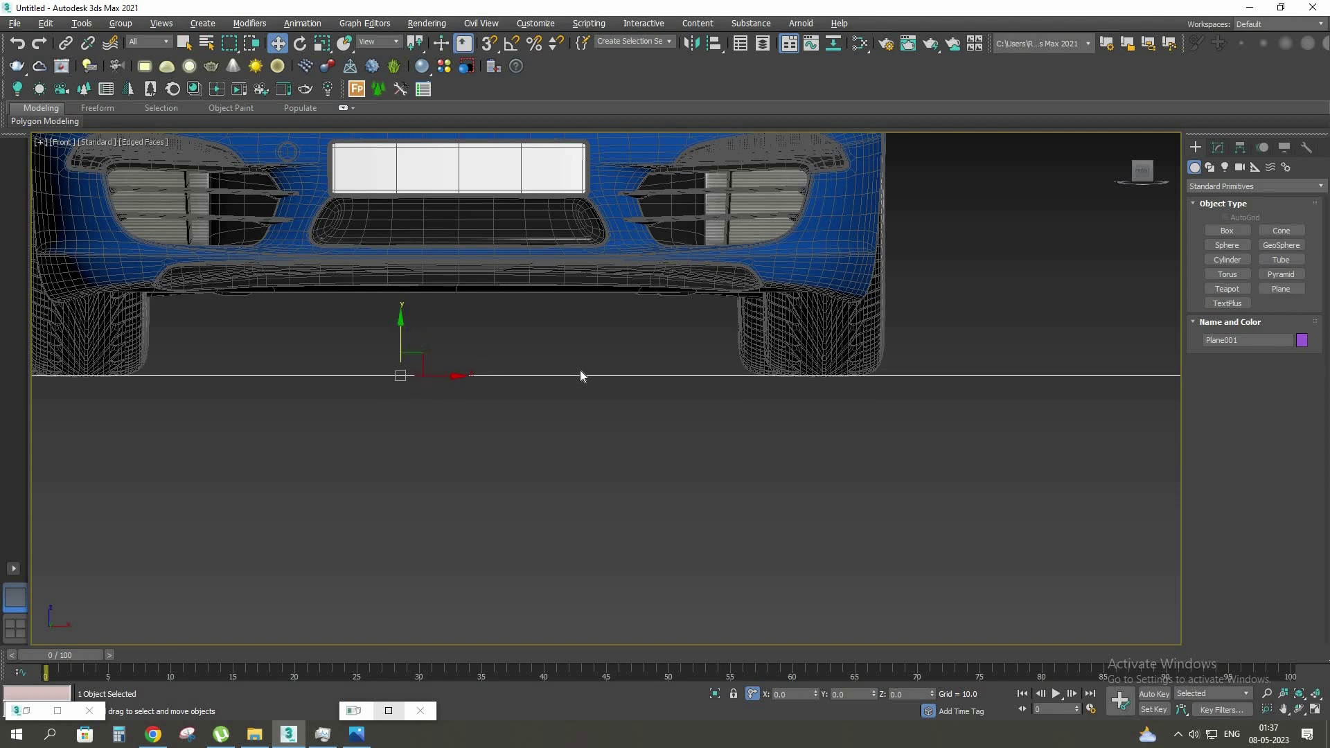
pyautogui.scroll(2, 580, 370)
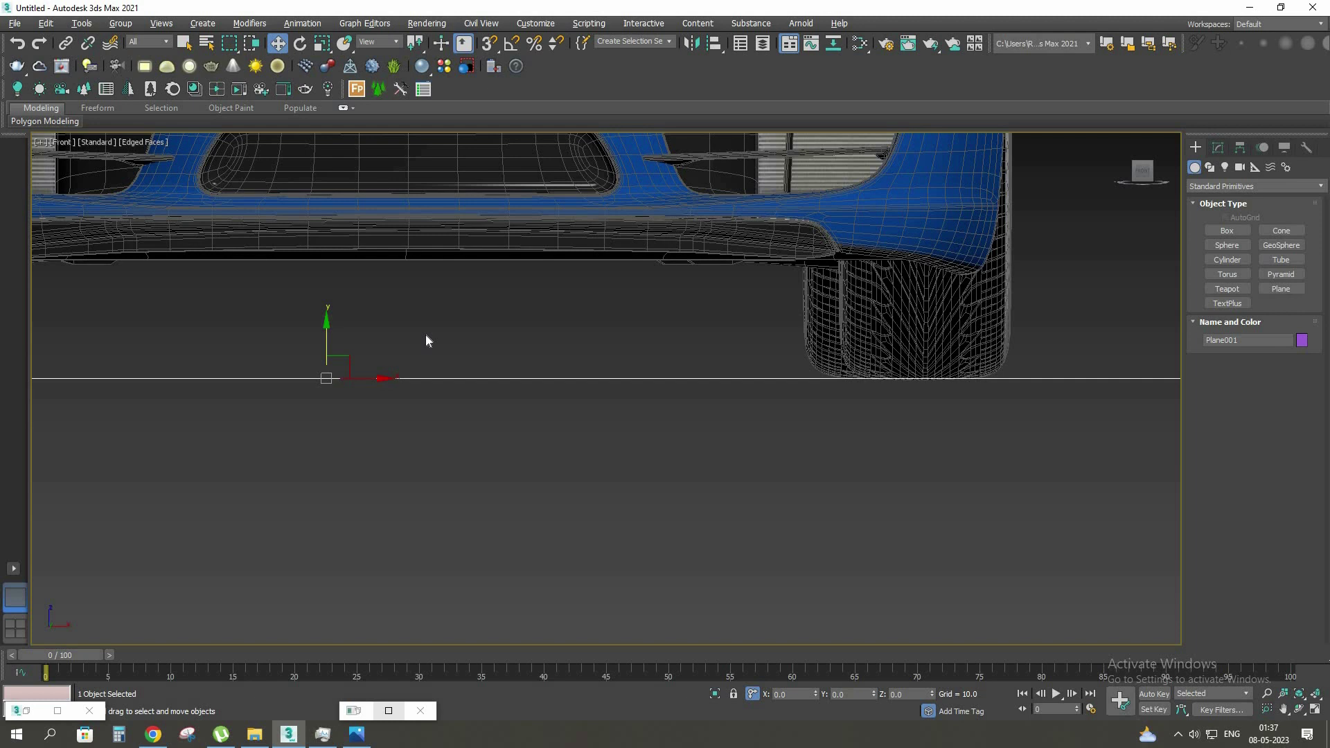
# Return to the V-Ray camera view with safe frames shown and shift the ground plane slightly back under the car
pyautogui.scroll(-5, 426, 338)
pyautogui.press('c')
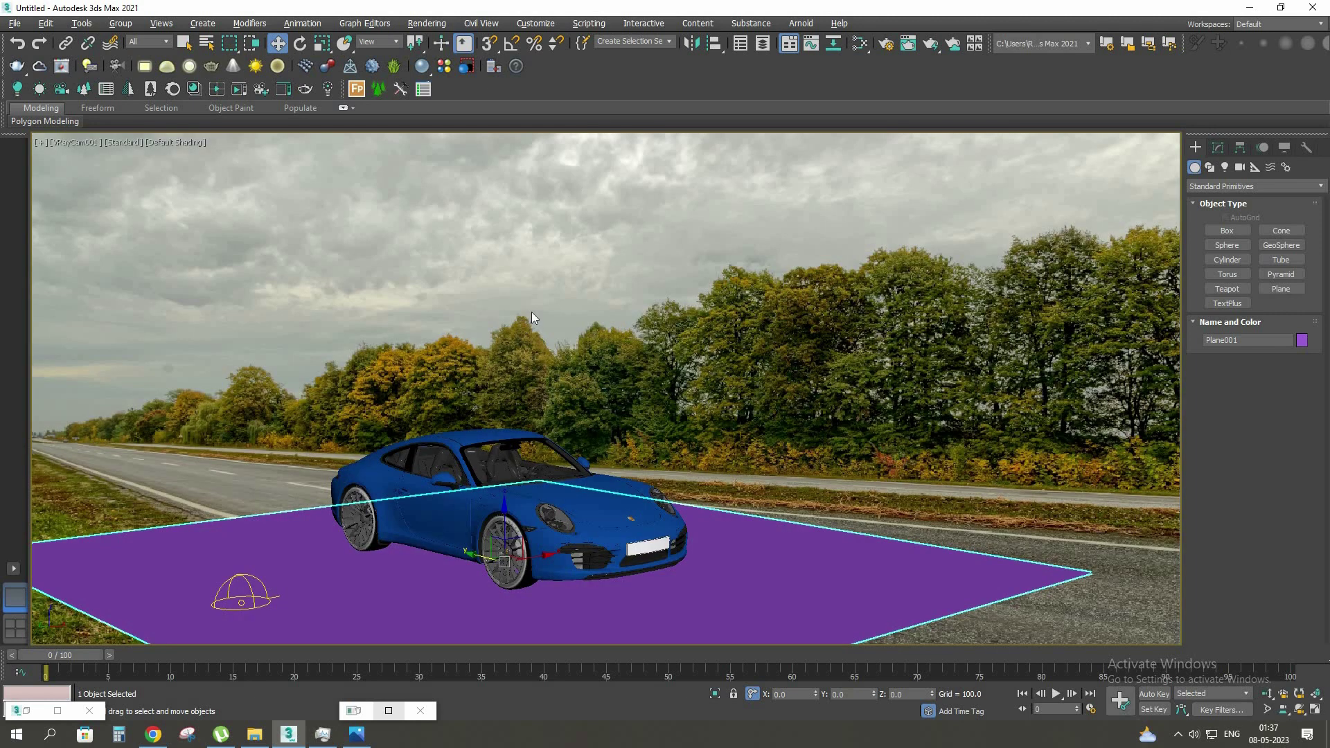
pyautogui.hotkey('ctrl', 'd')
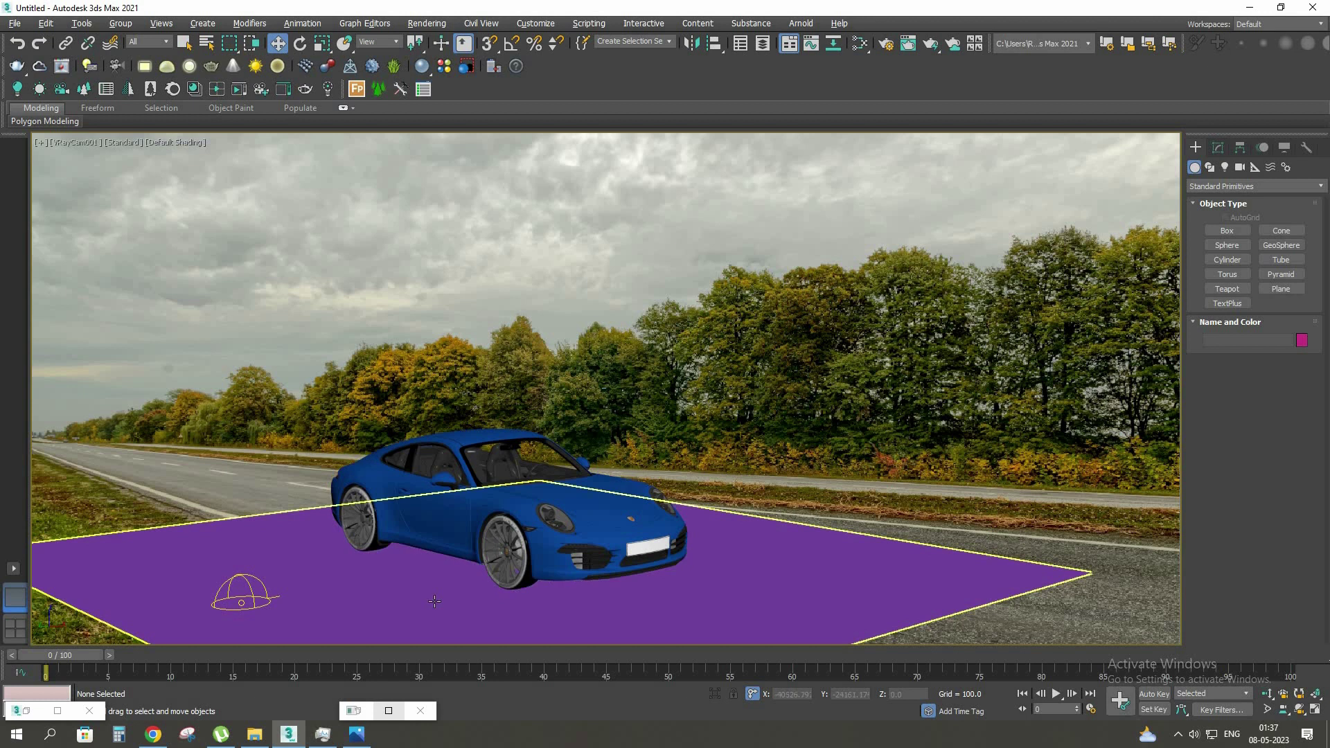
pyautogui.click(435, 601)
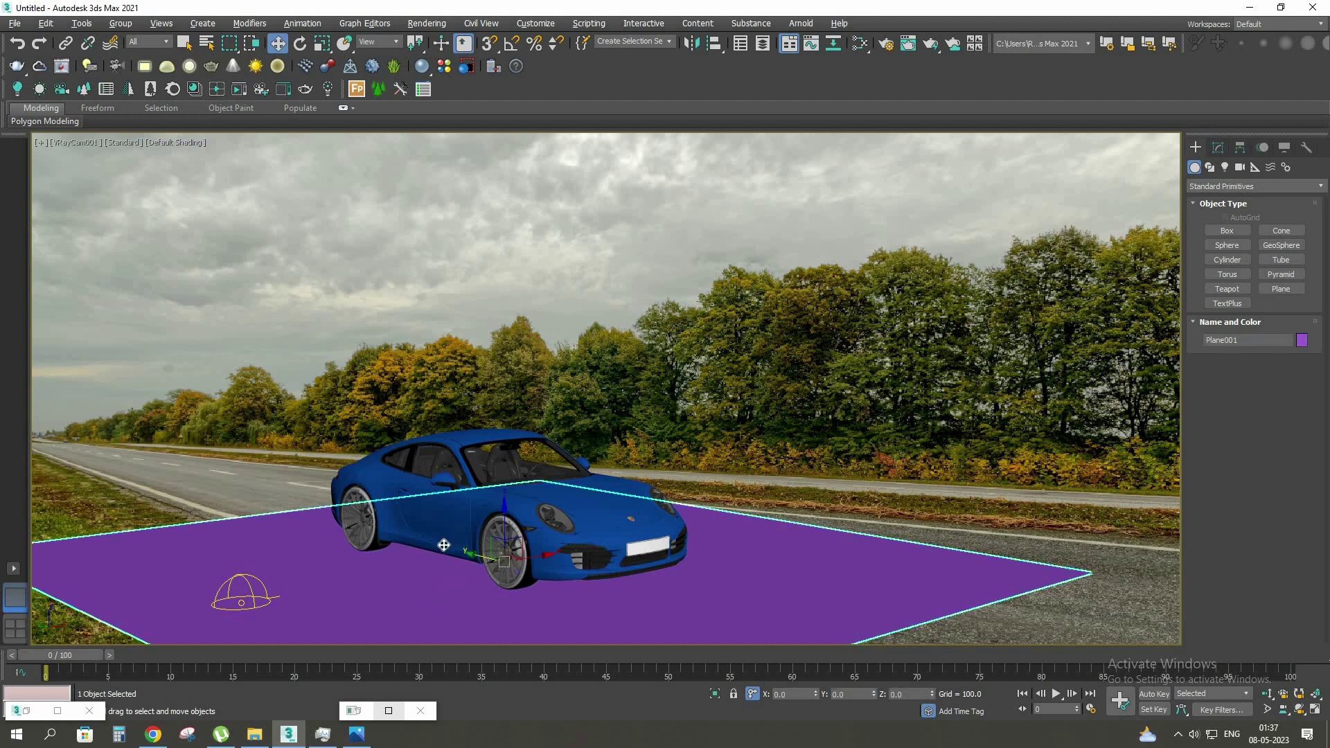
pyautogui.hotkey('shift', 'f')
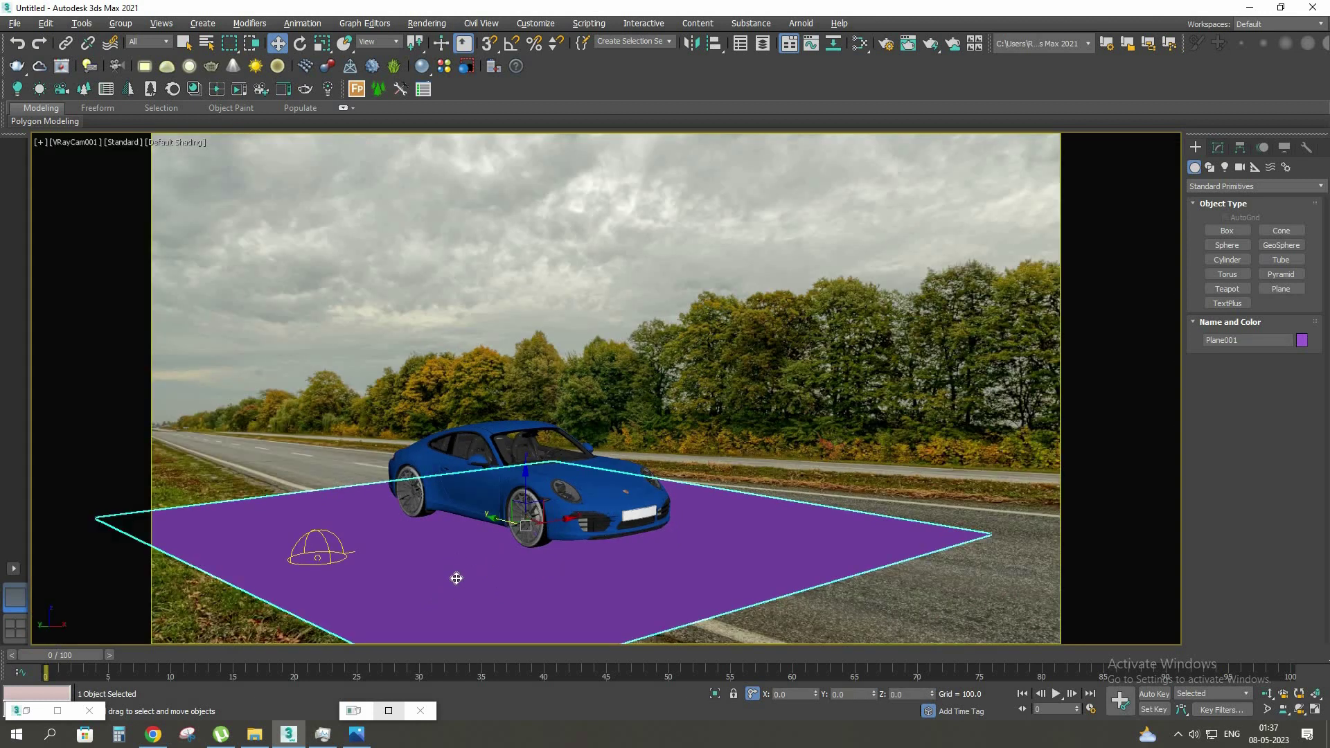
pyautogui.moveTo(485, 511); pyautogui.dragTo(558, 494)
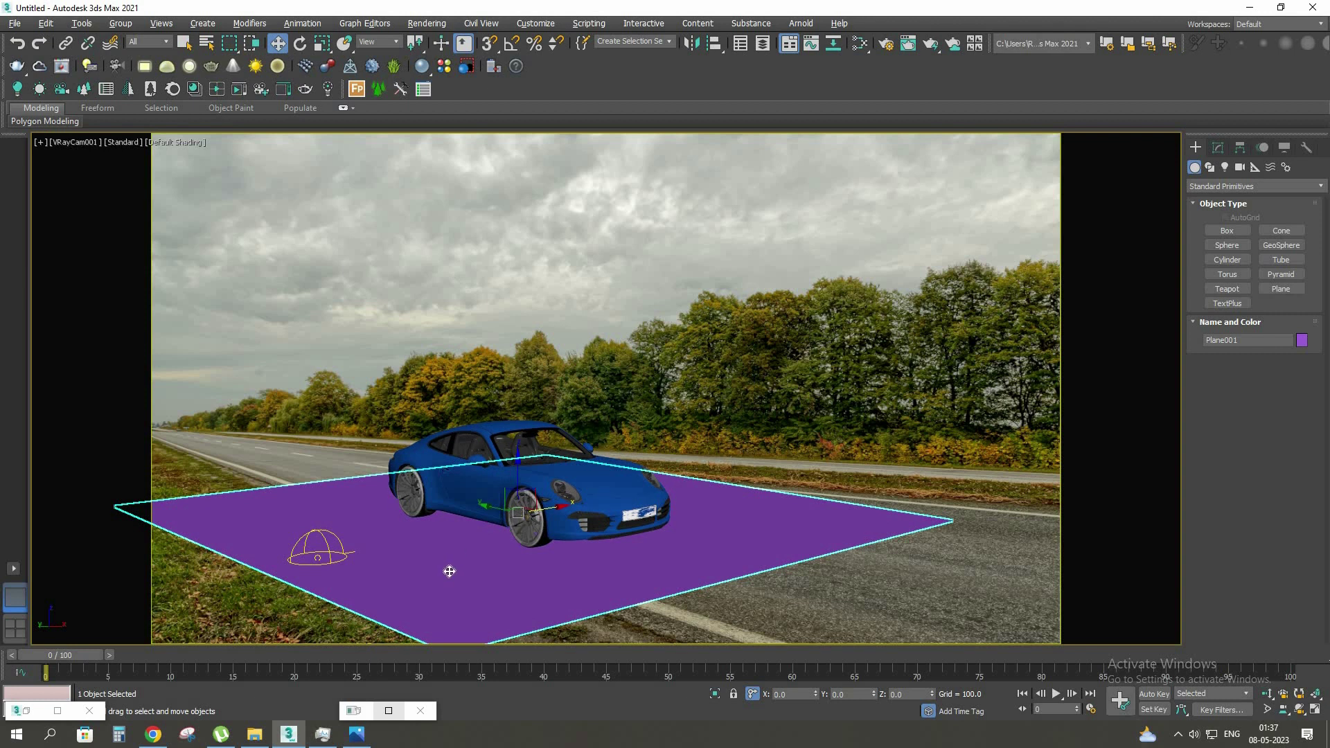
# In the ground plane's V-Ray object properties, enable Matte object and Matte for refl/refr and turn Receive GI off
pyautogui.rightClick(449, 513)
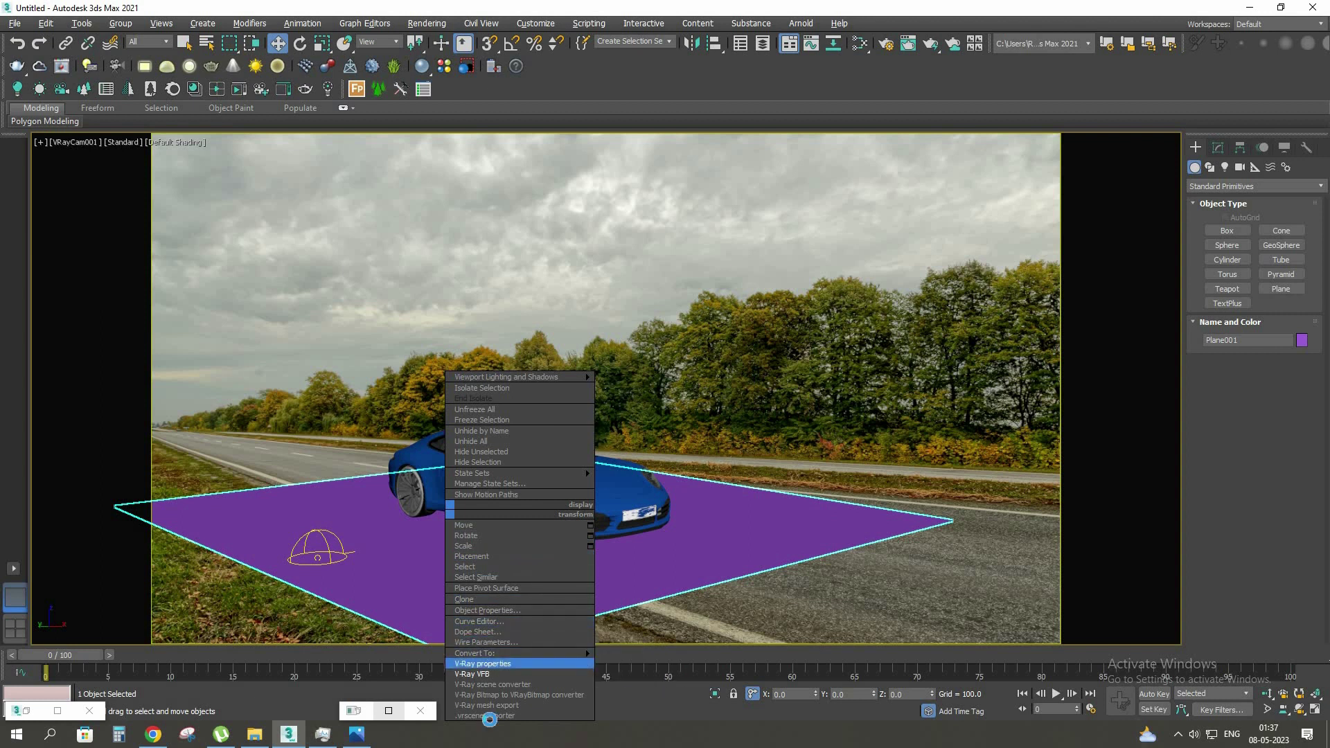
pyautogui.click(491, 664)
pyautogui.moveTo(717, 200); pyautogui.dragTo(544, 158)
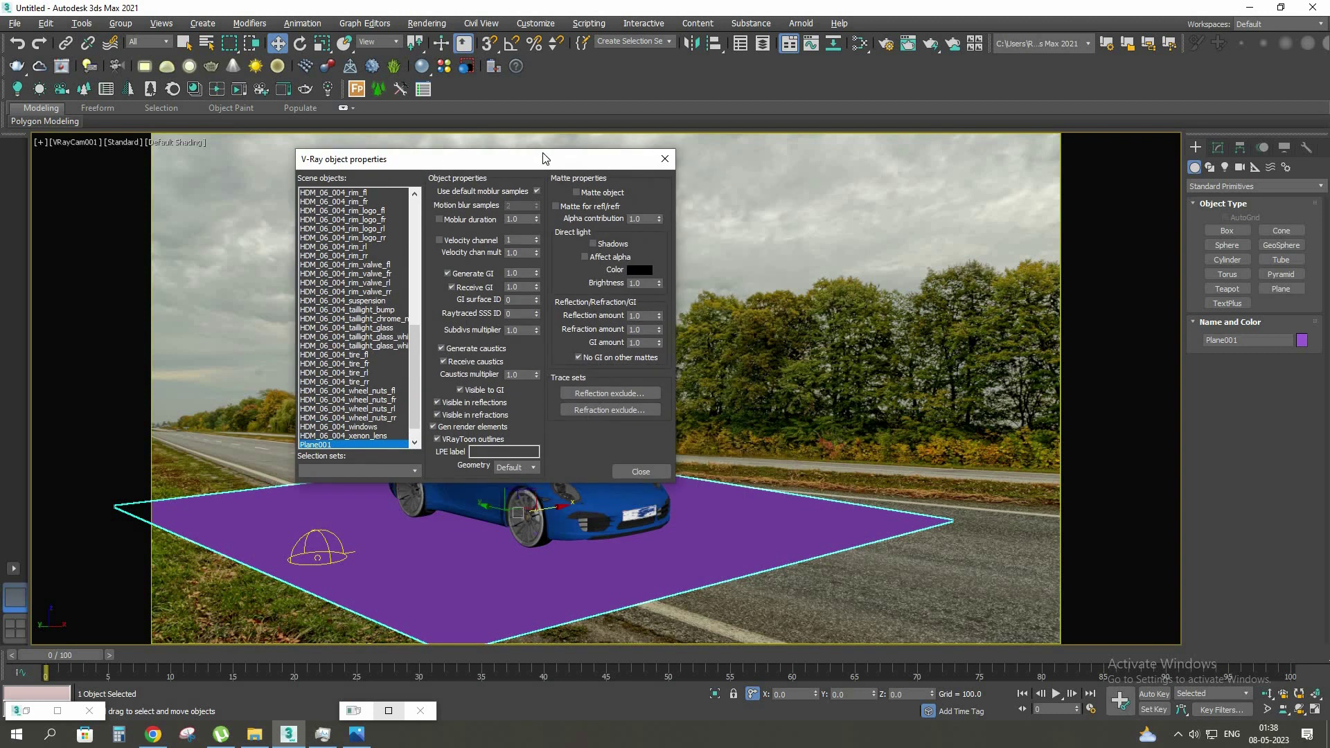
pyautogui.click(591, 193)
pyautogui.click(569, 208)
pyautogui.click(453, 288)
pyautogui.click(638, 471)
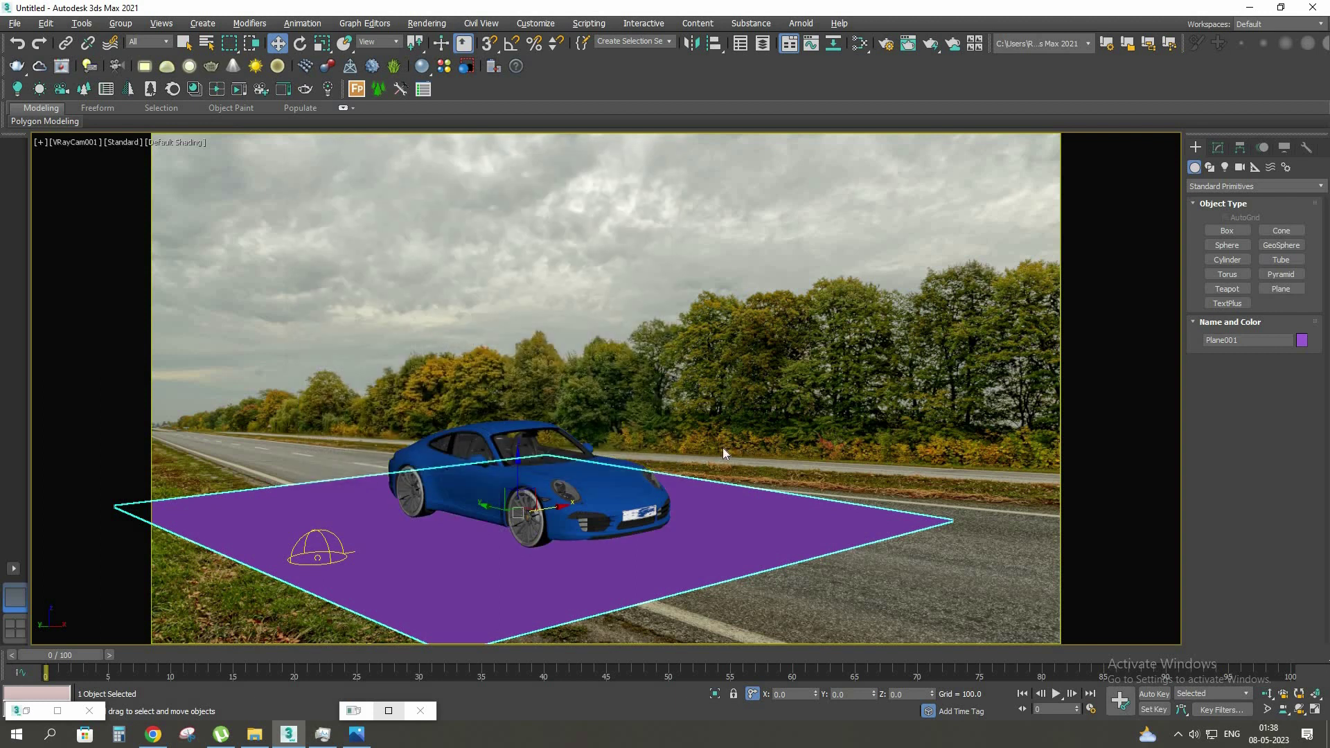
# Open the V-Ray frame buffer full screen, start an interactive render and examine how the car sits on the road
pyautogui.rightClick(664, 369)
pyautogui.click(705, 528)
pyautogui.click(38, 714)
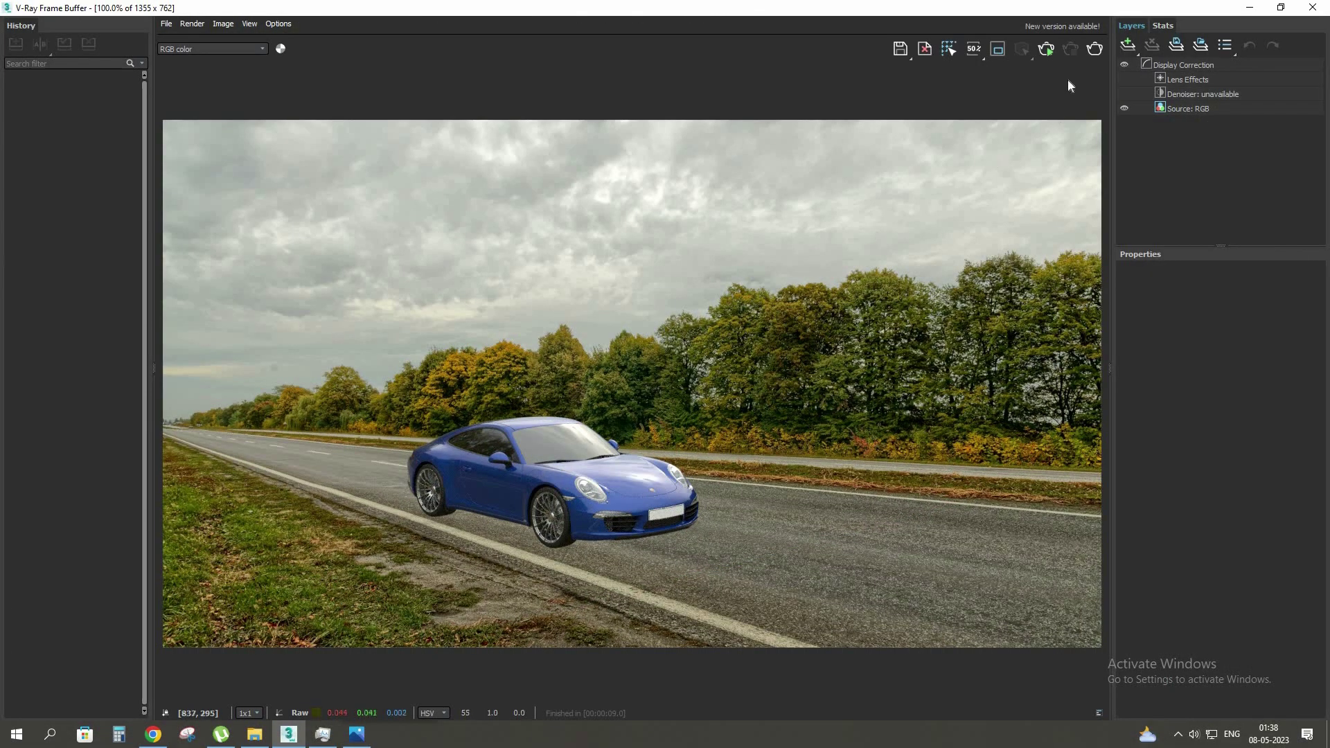
pyautogui.click(1050, 50)
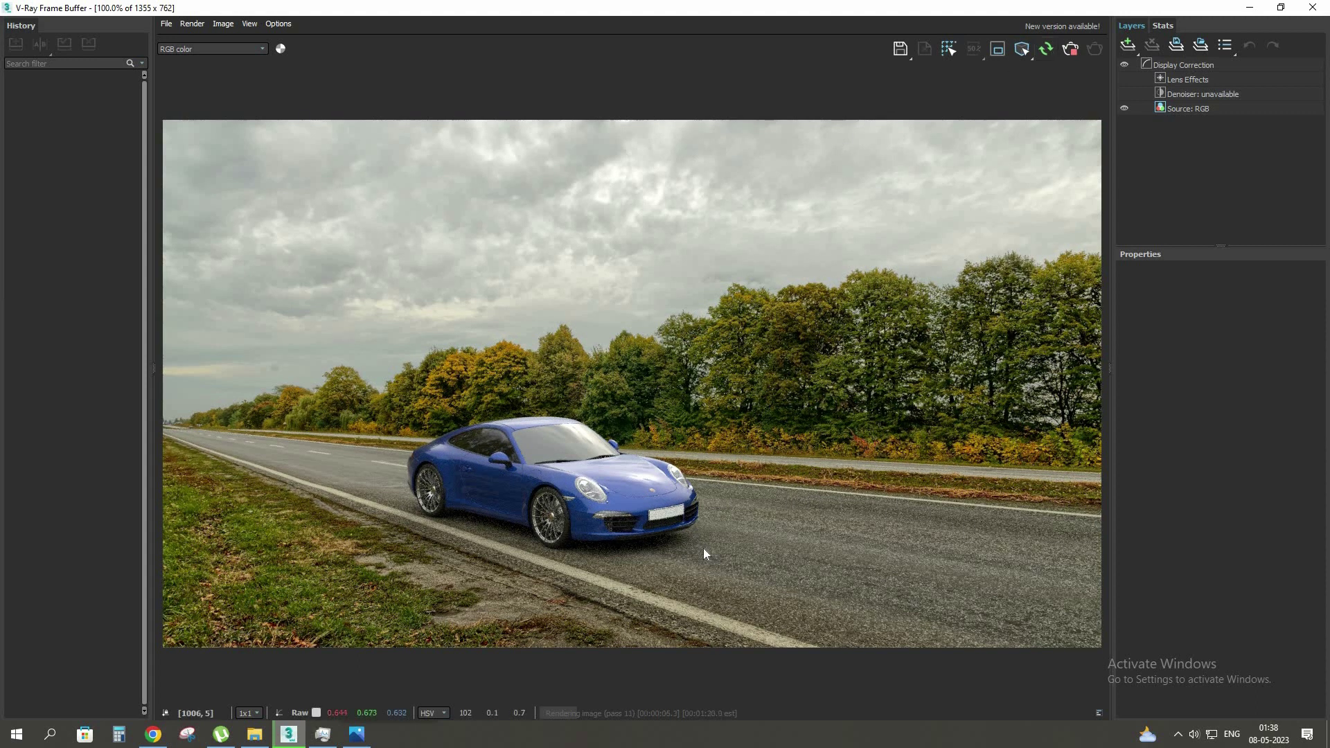
pyautogui.scroll(2, 594, 541)
pyautogui.scroll(-2, 618, 507)
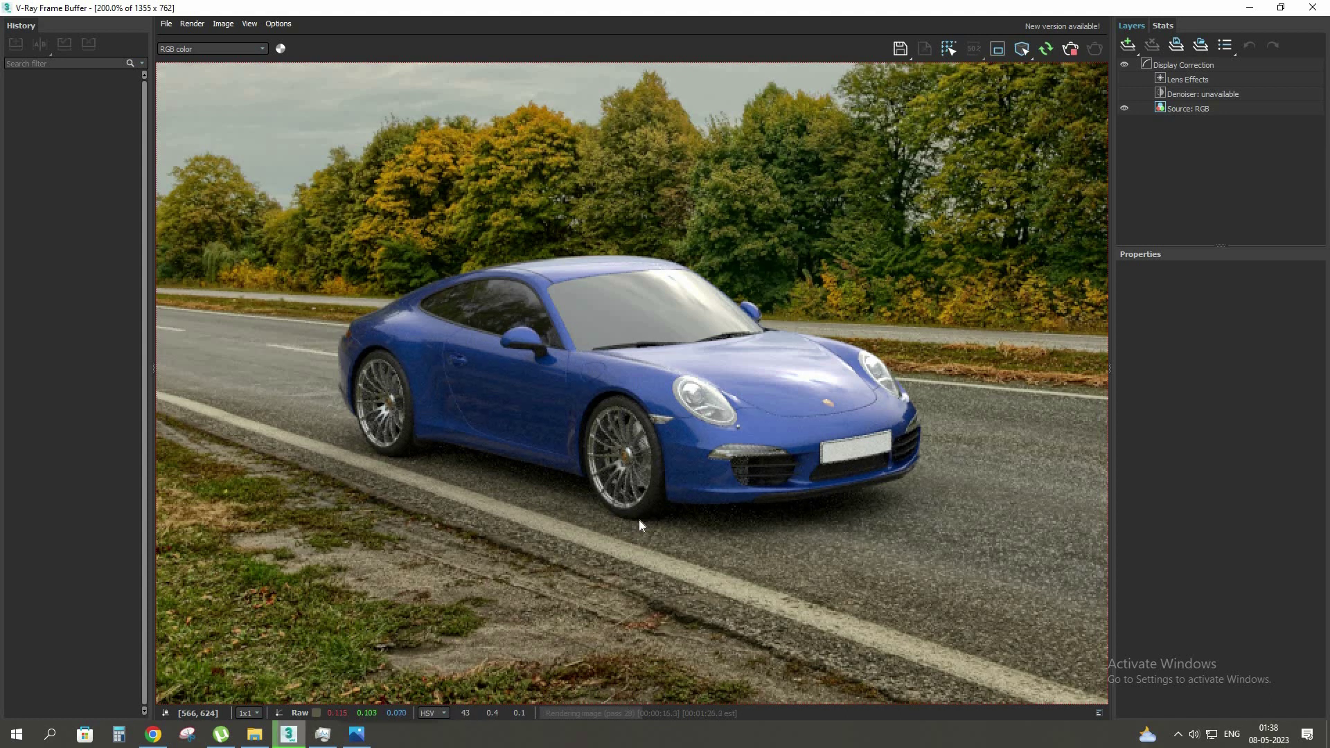
pyautogui.scroll(-3, 488, 483)
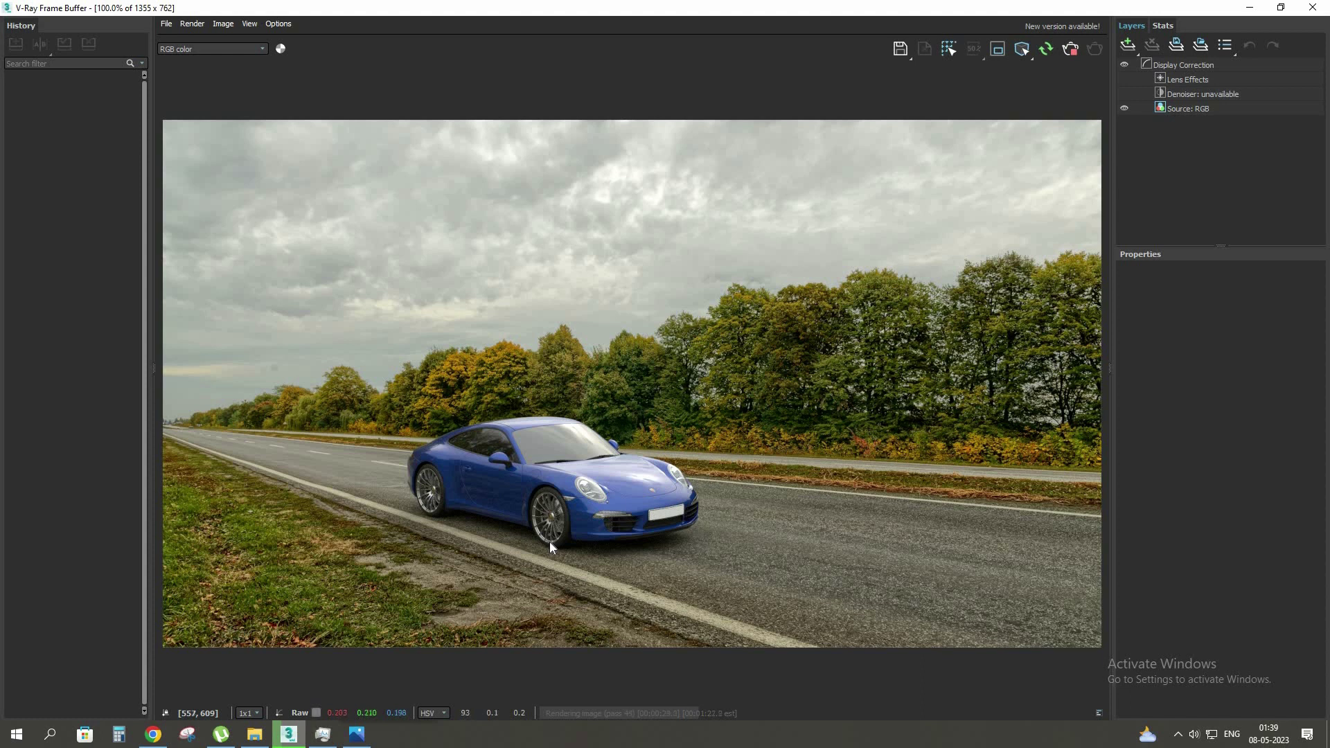
pyautogui.scroll(2, 550, 538)
pyautogui.scroll(-2, 536, 475)
# Shrink the frame buffer window and place the Slate Material Editor beside it with the hdri map's parameters in view
pyautogui.doubleClick(582, 11)
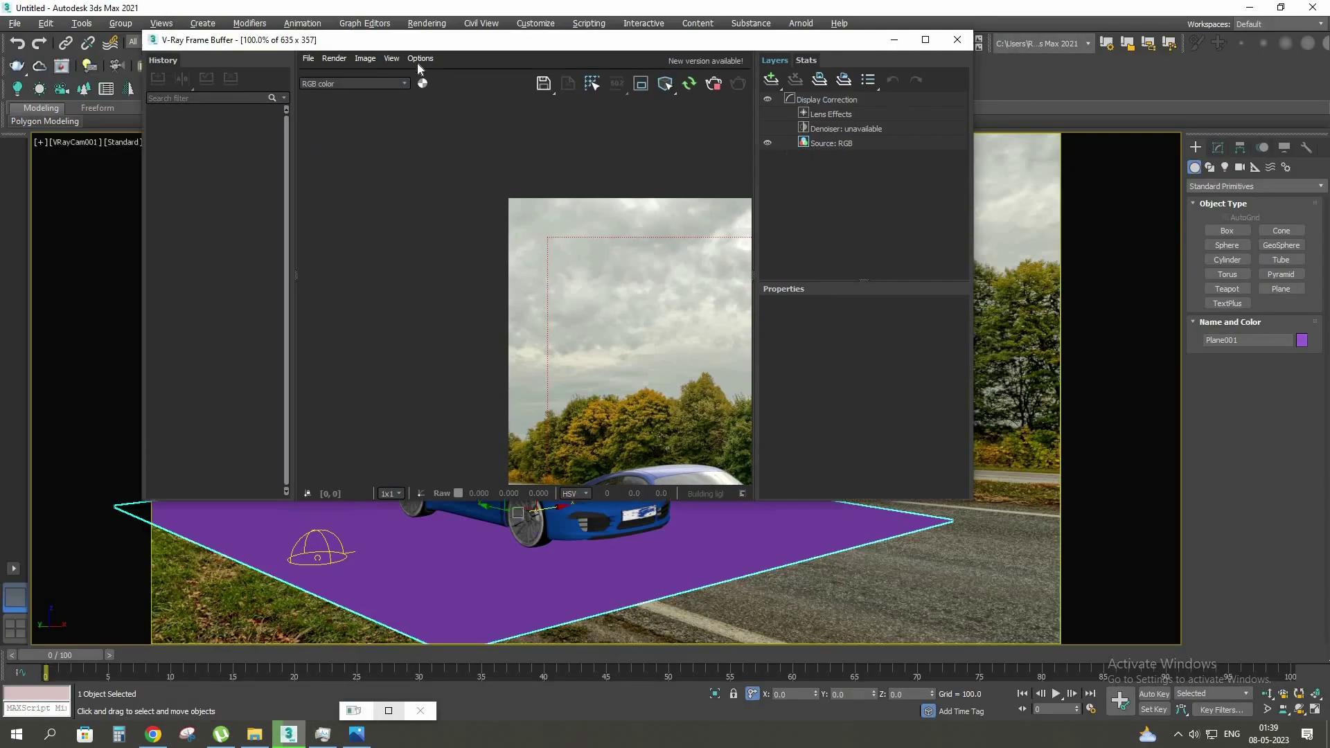
pyautogui.click(909, 333)
pyautogui.press('m')
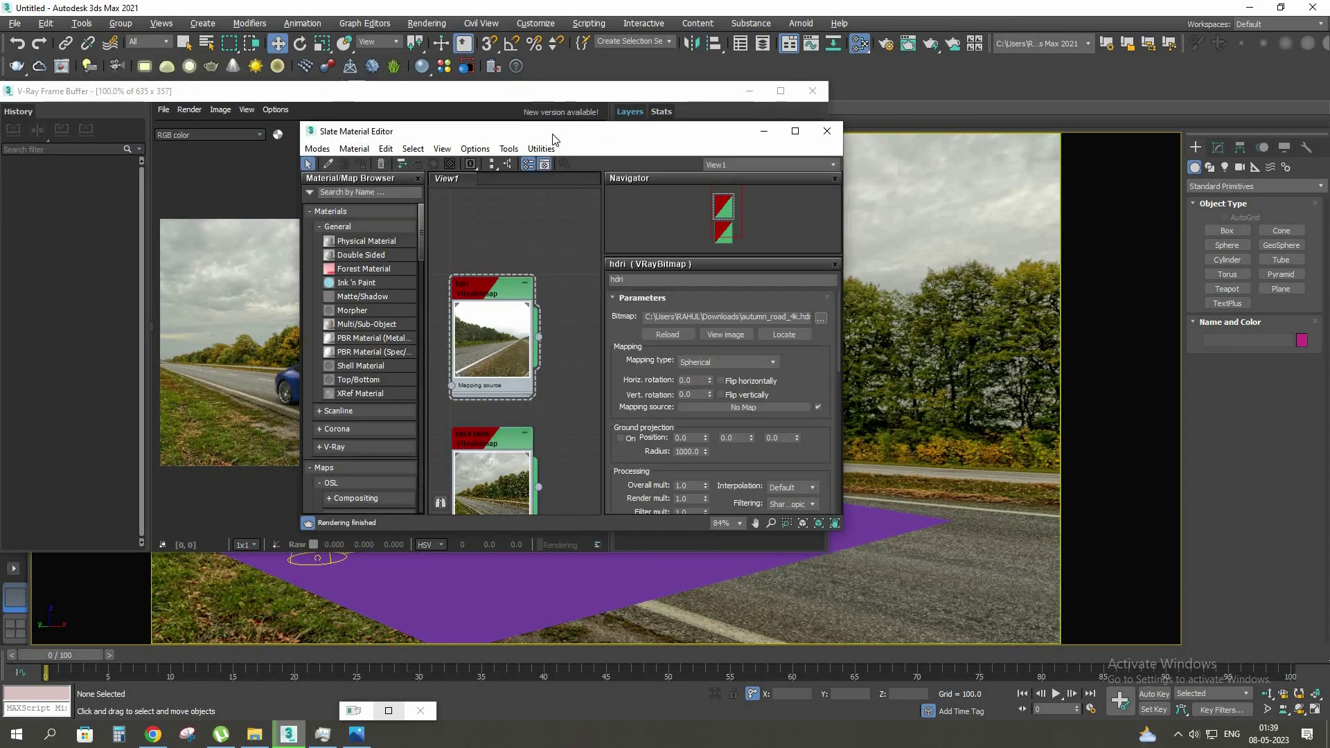
pyautogui.moveTo(552, 131); pyautogui.dragTo(964, 89)
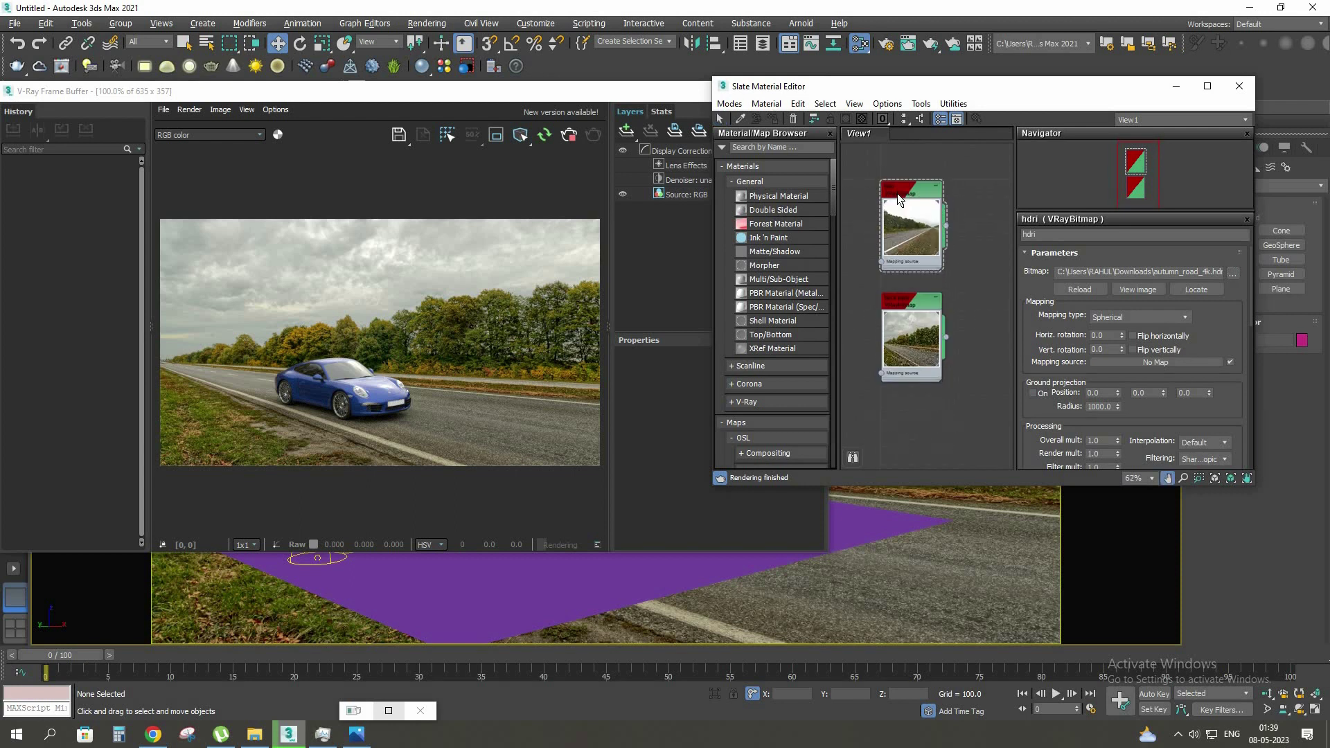
pyautogui.scroll(1, 898, 198)
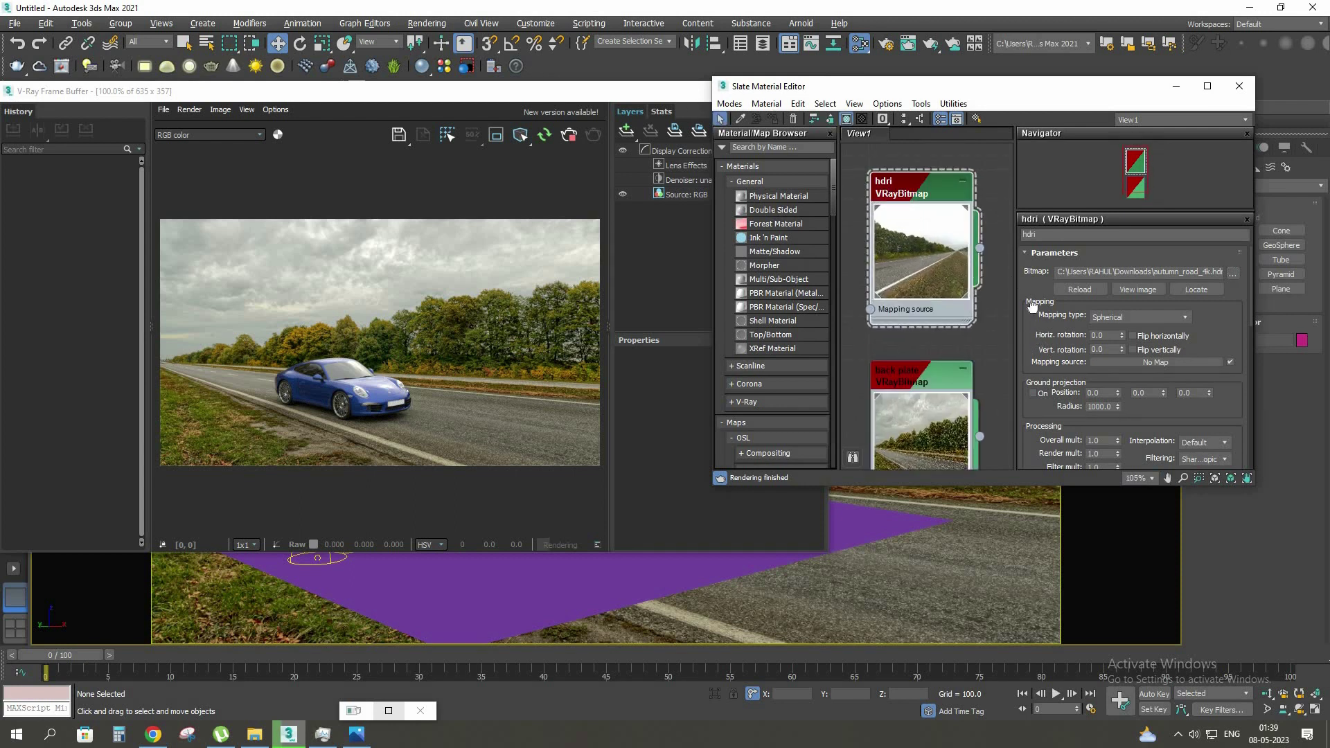
pyautogui.scroll(-1, 1032, 277)
pyautogui.scroll(-1, 1032, 270)
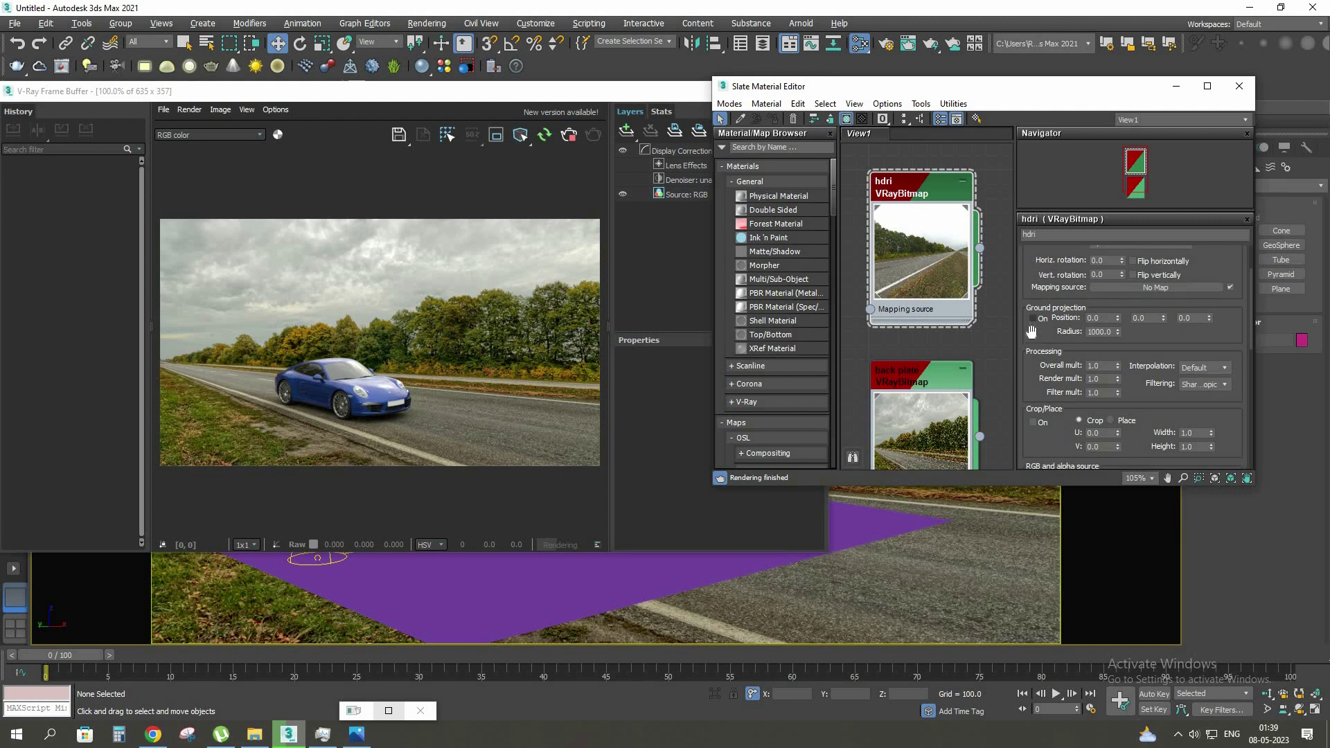
pyautogui.scroll(-1, 1025, 345)
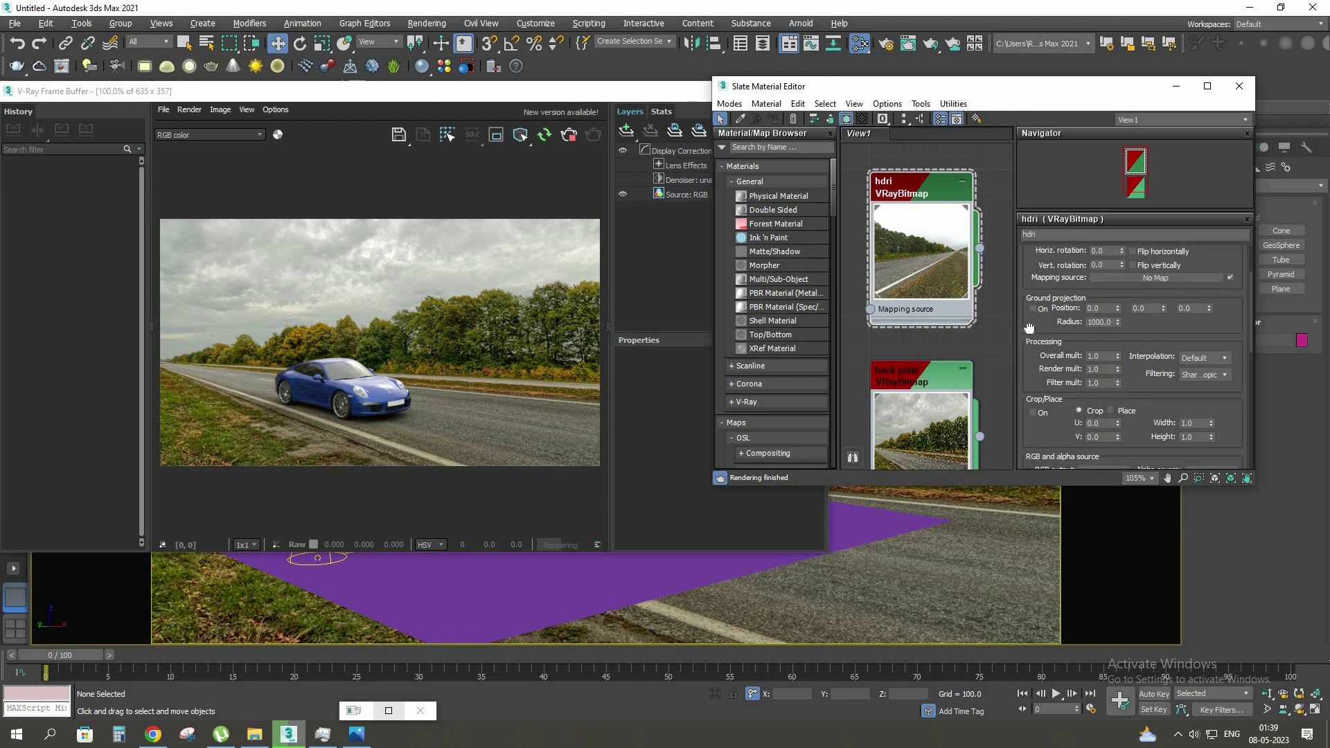
pyautogui.scroll(-1, 1029, 328)
pyautogui.scroll(3, 1030, 360)
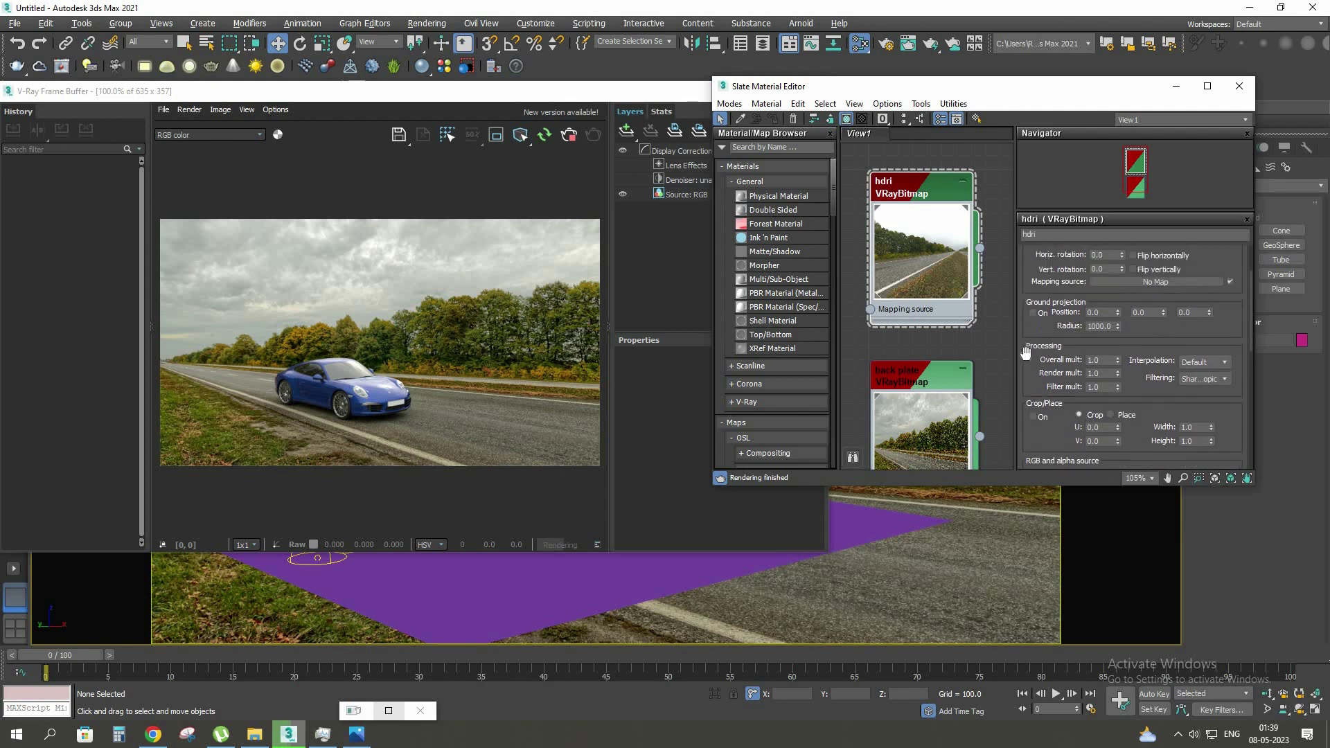
pyautogui.scroll(2, 1031, 390)
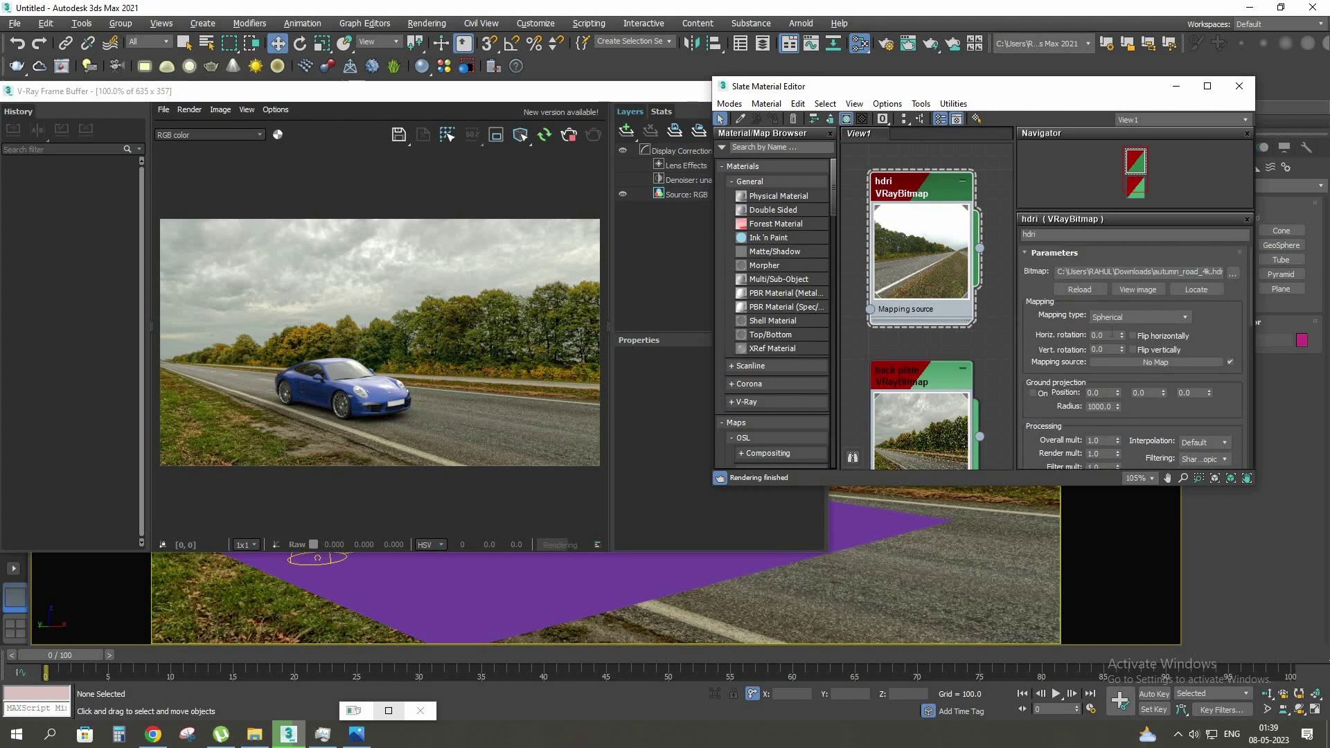
# Try horizontal rotations of 20, 50 and 100 on the hdri map and check the car's lighting in the interactive render
pyautogui.click(1104, 335)
pyautogui.write('20')
pyautogui.press('Return')
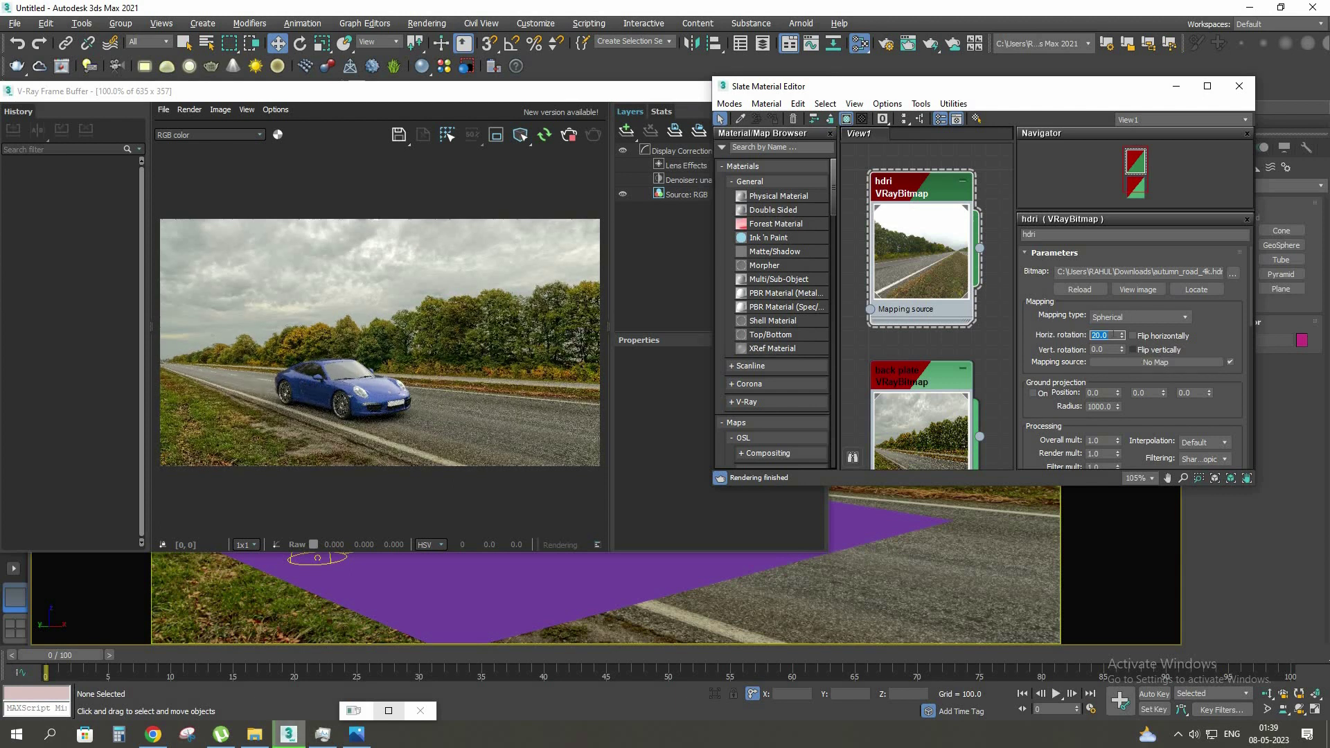
pyautogui.write('50')
pyautogui.press('Return')
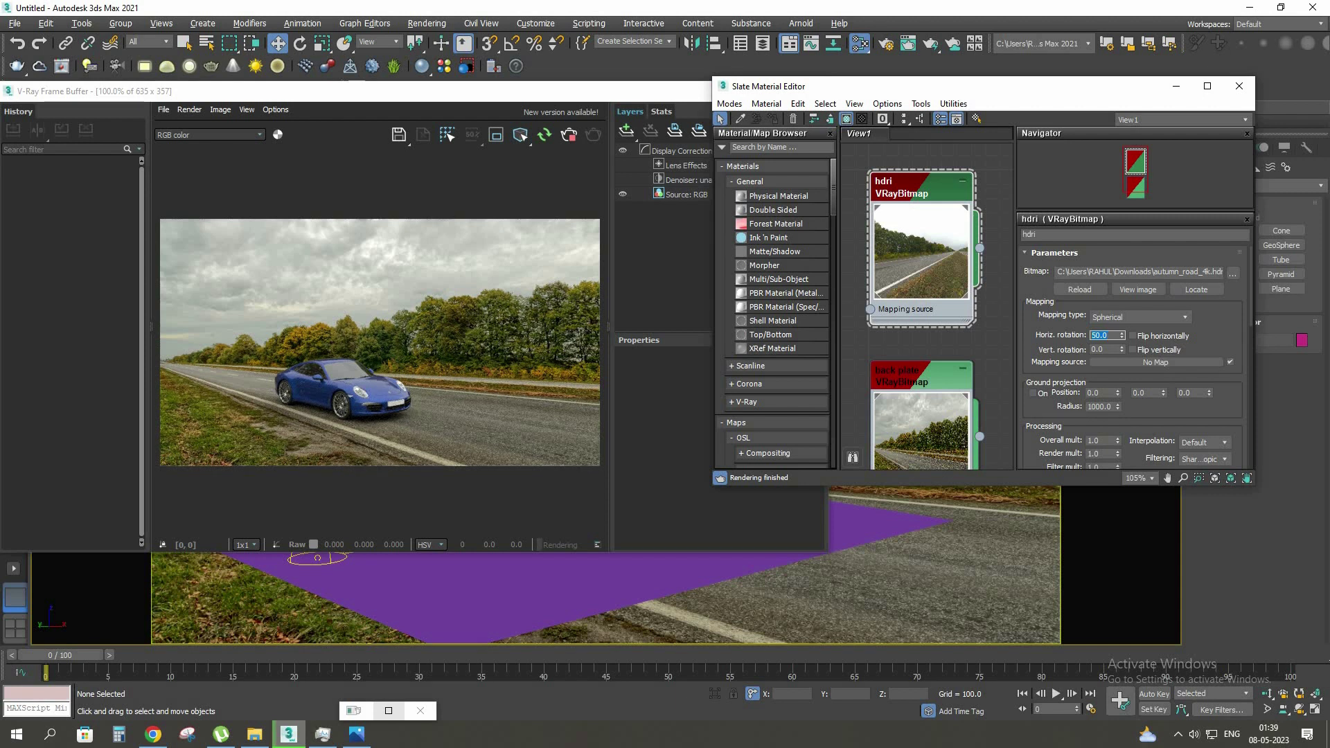
pyautogui.write('100')
pyautogui.press('Return')
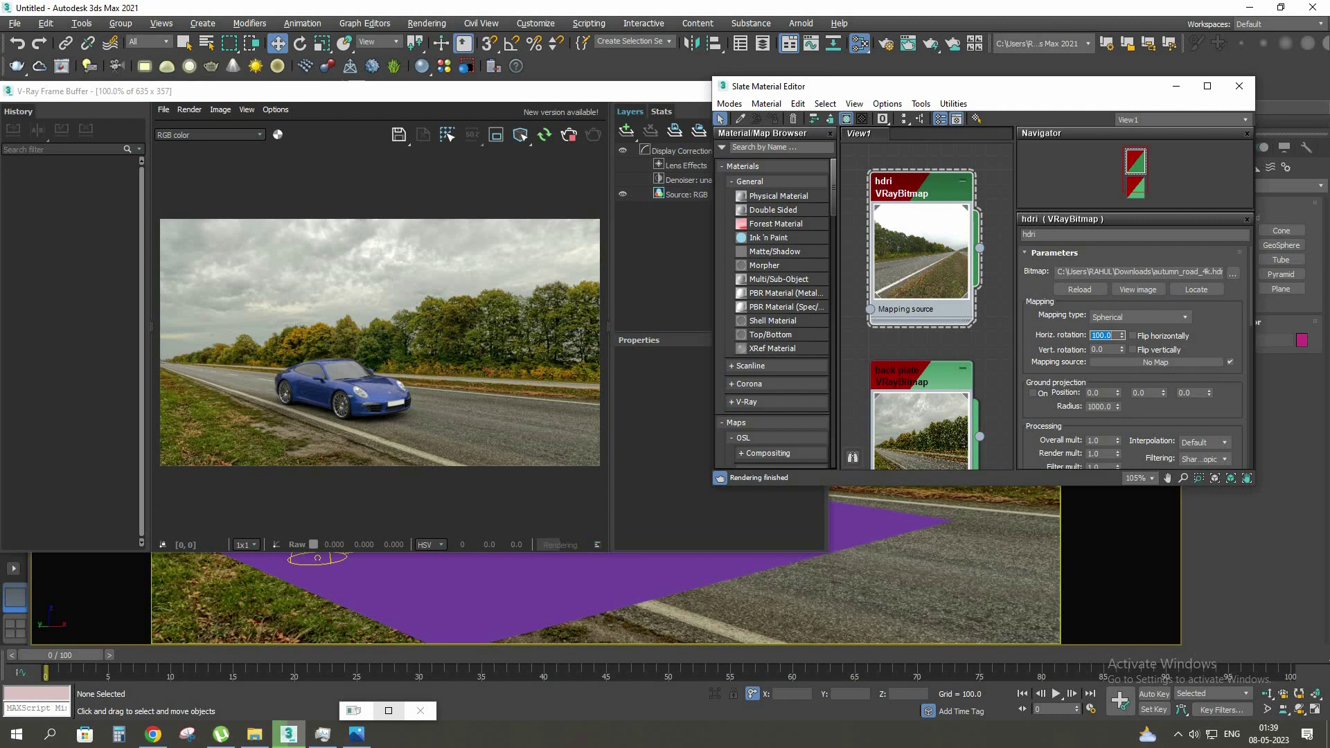
pyautogui.scroll(4, 413, 391)
pyautogui.click(414, 390)
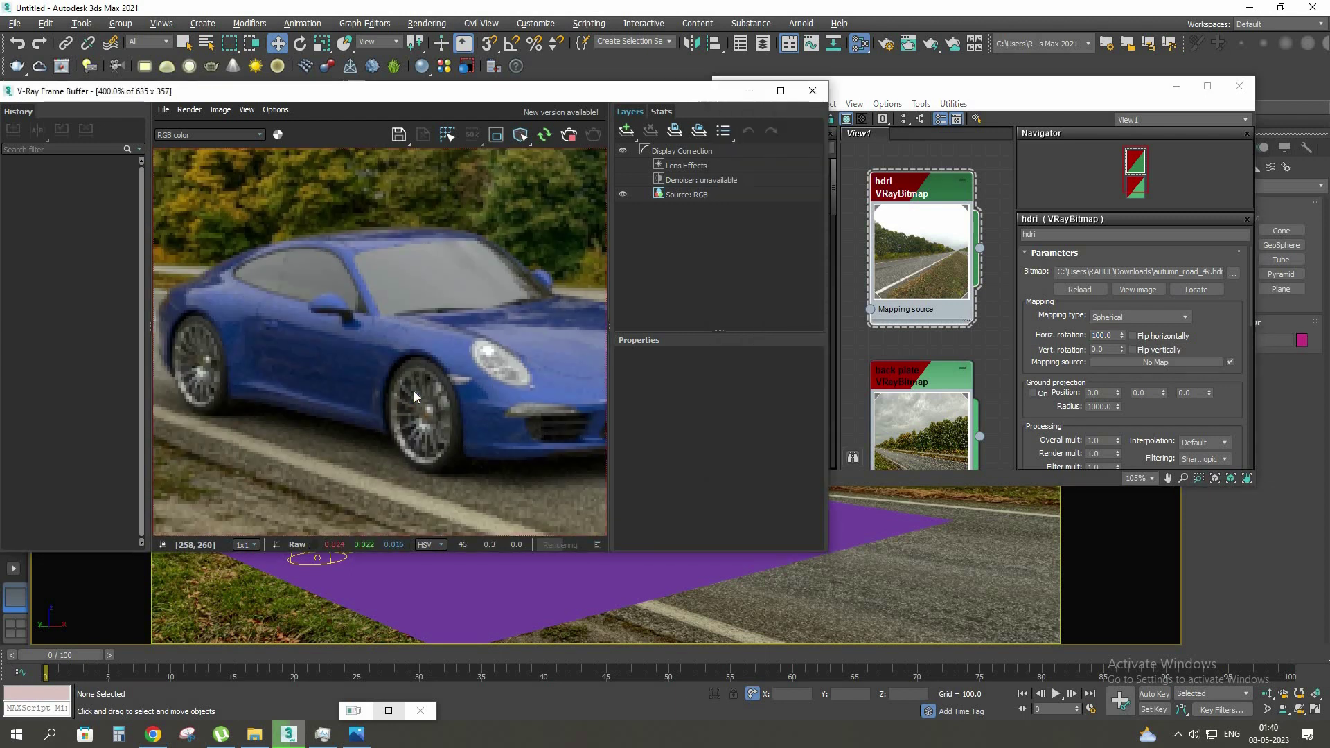
pyautogui.scroll(-2, 413, 391)
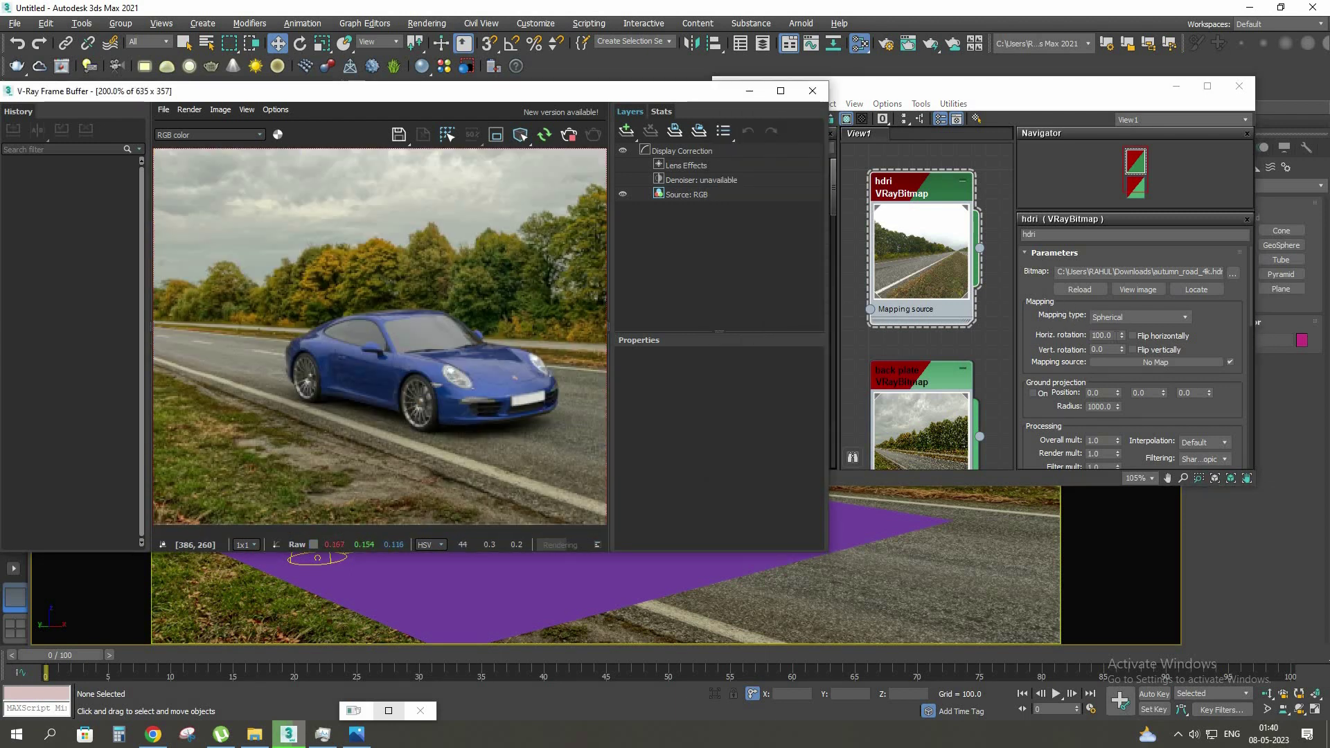
# Set the hdri map's horizontal rotation to 150
pyautogui.click(1084, 327)
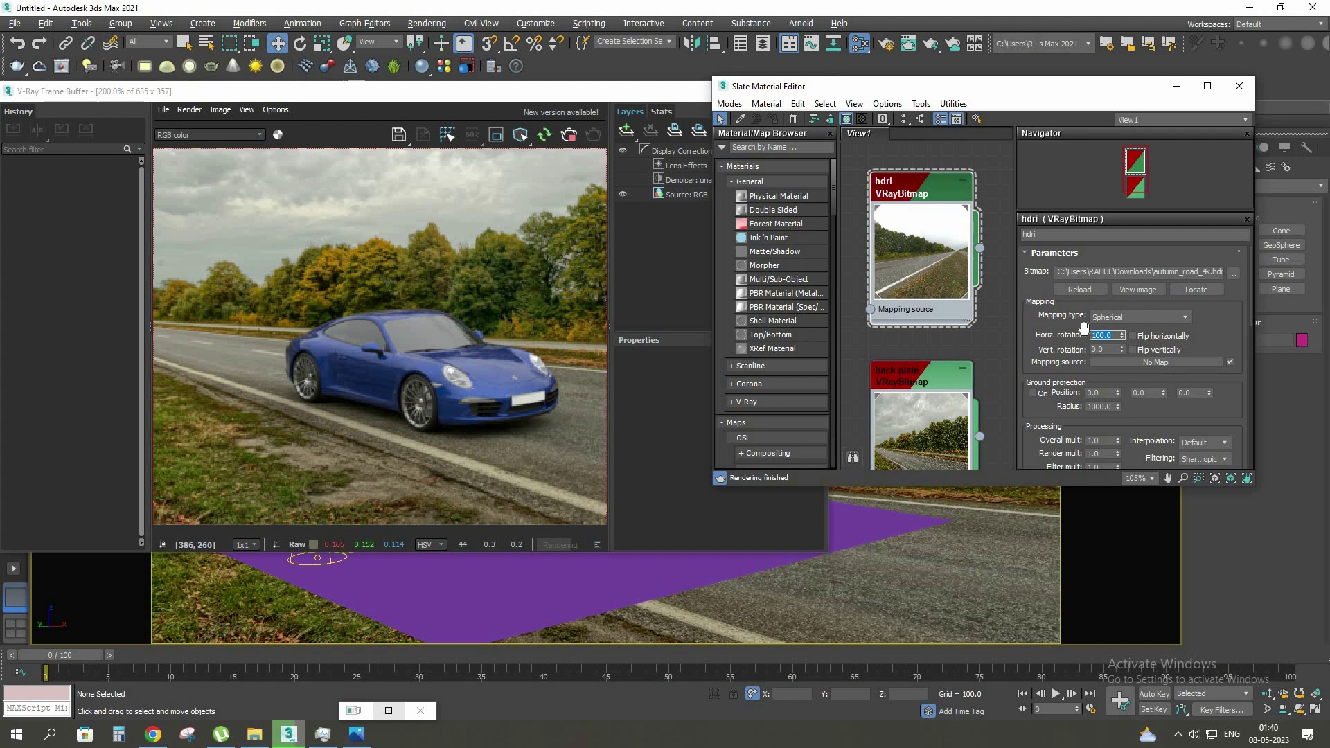
pyautogui.write('150')
pyautogui.press('Return')
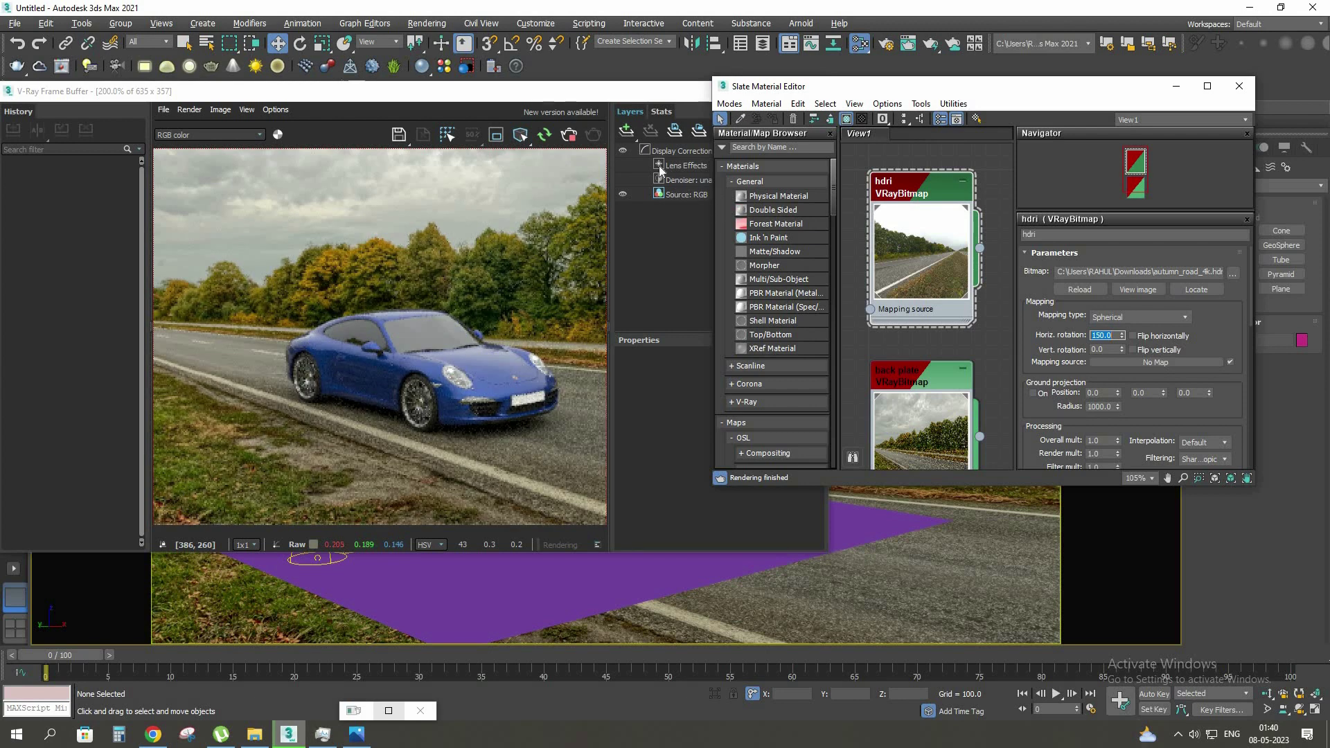
# Maximize the frame buffer and examine the car's reflections and ground shadow up close in the updated interactive render
pyautogui.click(675, 448)
pyautogui.press('super+Up')
pyautogui.scroll(3, 659, 550)
pyautogui.scroll(-3, 566, 530)
pyautogui.scroll(3, 632, 499)
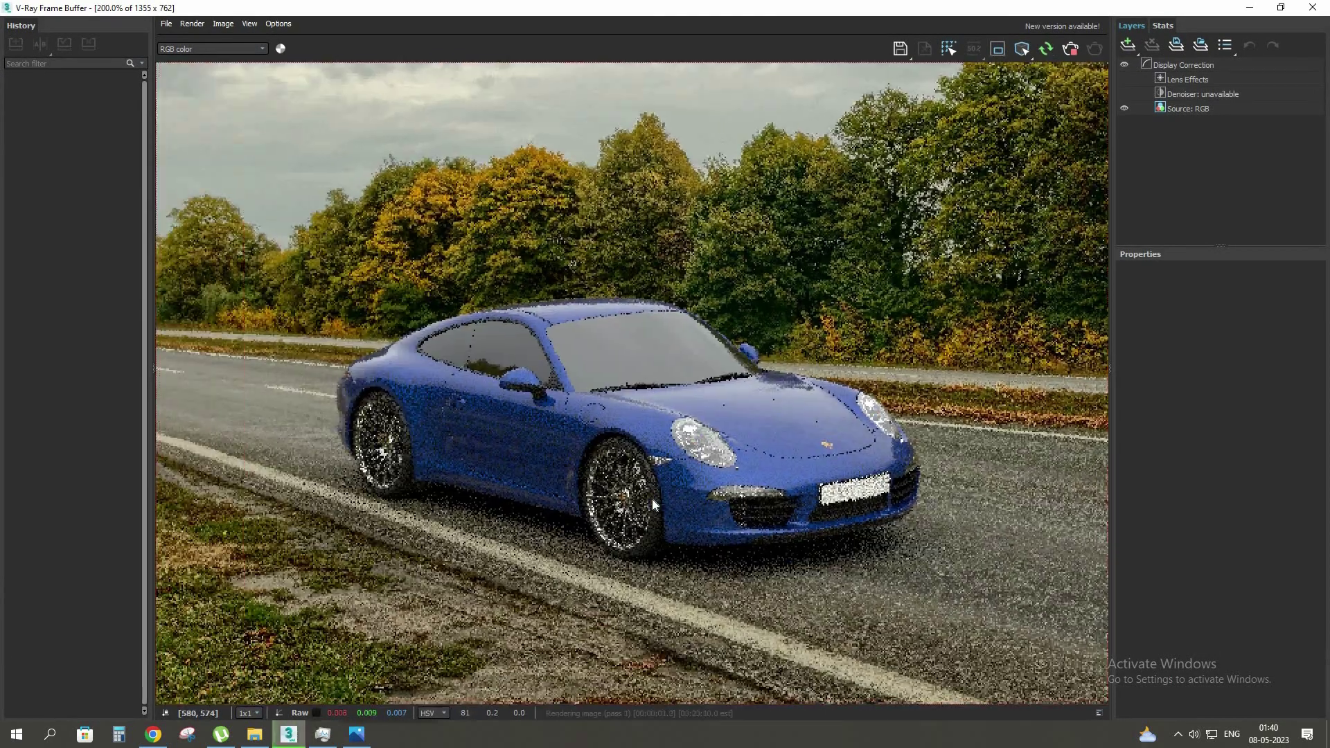
pyautogui.scroll(-2, 585, 507)
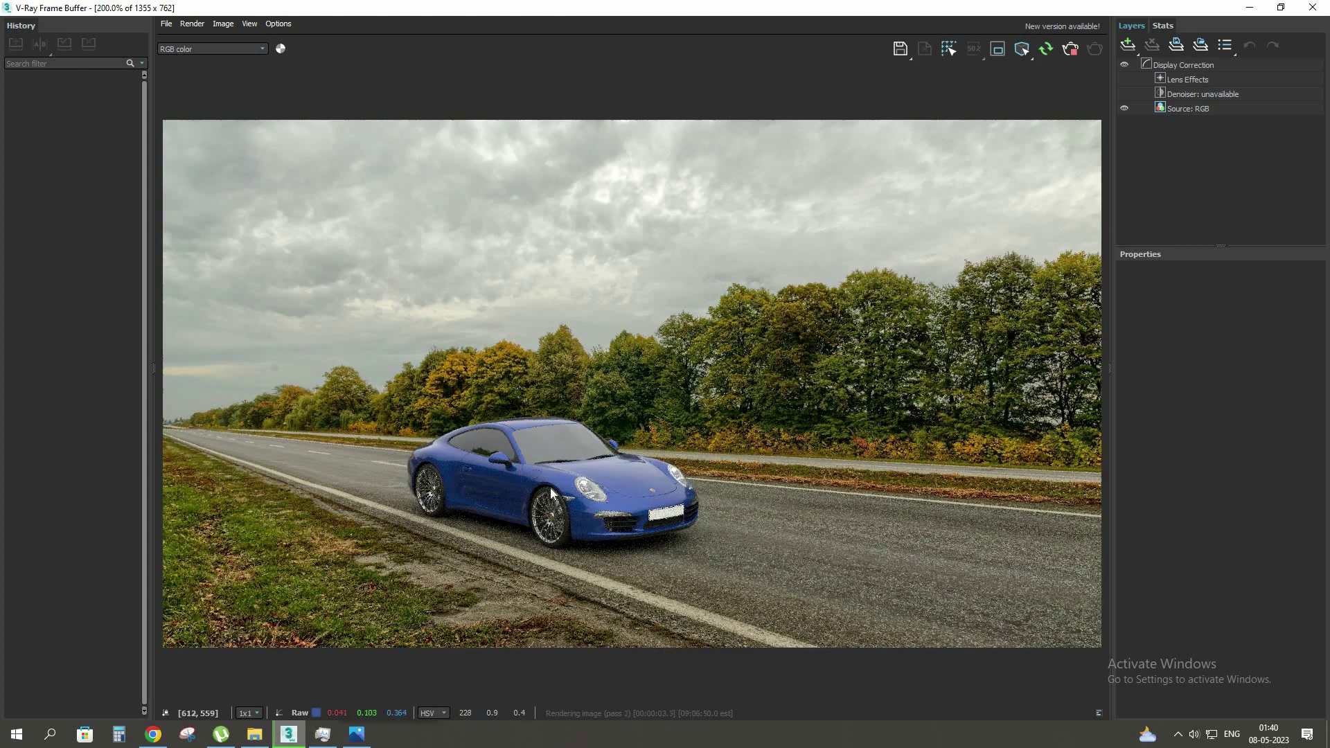
pyautogui.scroll(2, 621, 474)
pyautogui.scroll(-2, 613, 488)
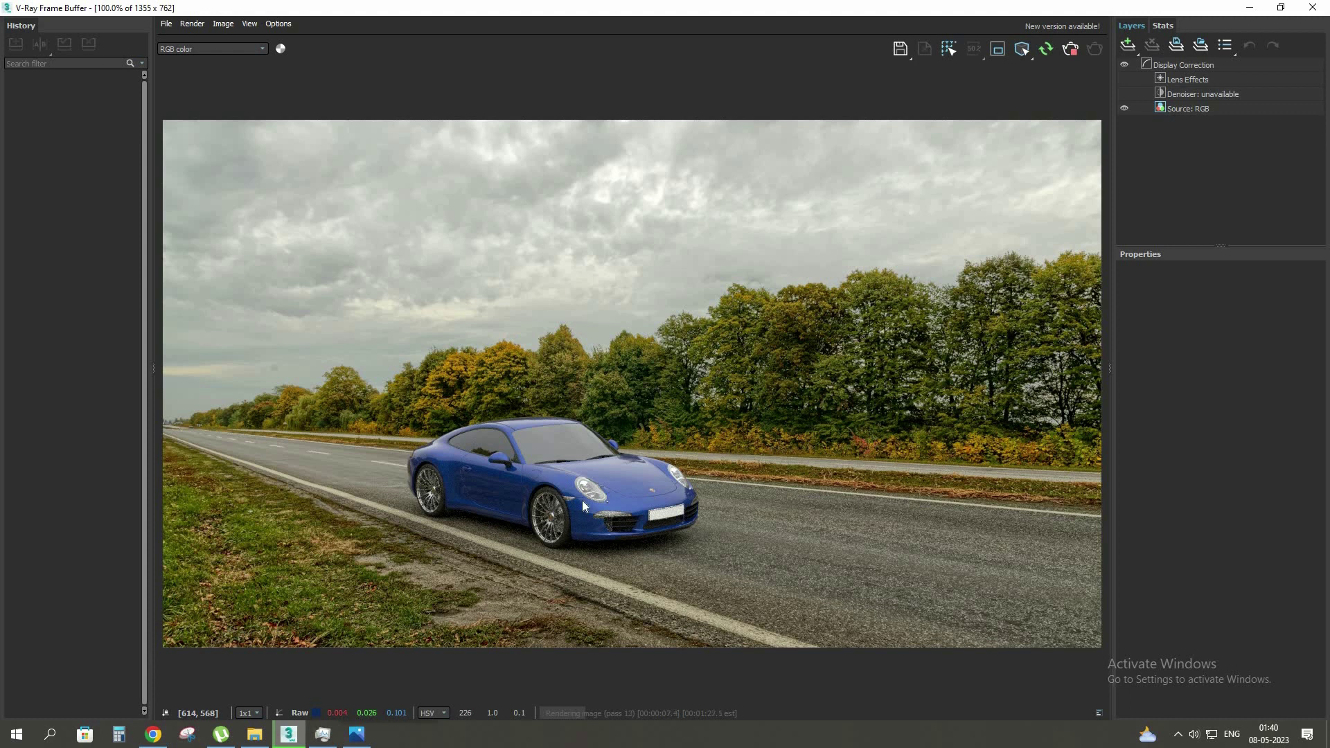
pyautogui.scroll(2, 582, 500)
pyautogui.scroll(-2, 585, 518)
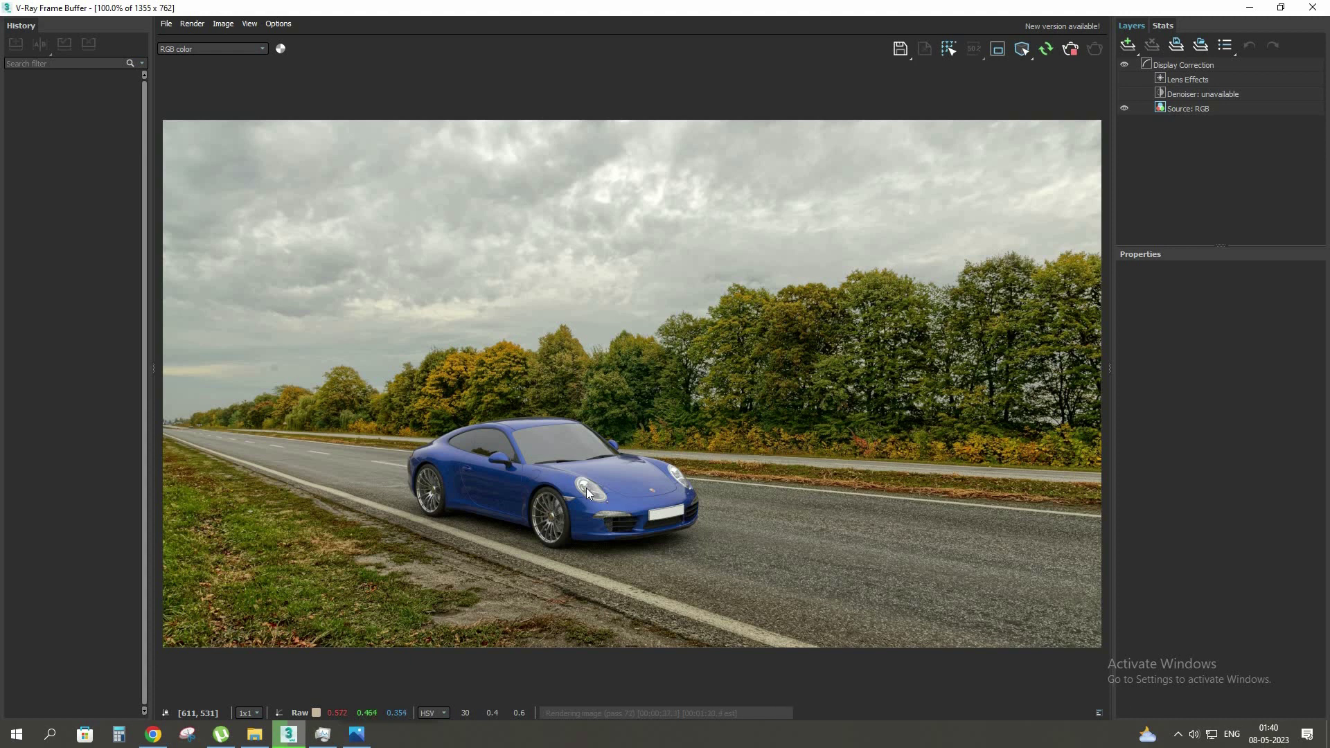
# Add an Exposure correction layer to the render and raise its exposure to about 0.413
pyautogui.click(1130, 47)
pyautogui.click(1141, 127)
pyautogui.moveTo(1192, 336); pyautogui.dragTo(1202, 339)
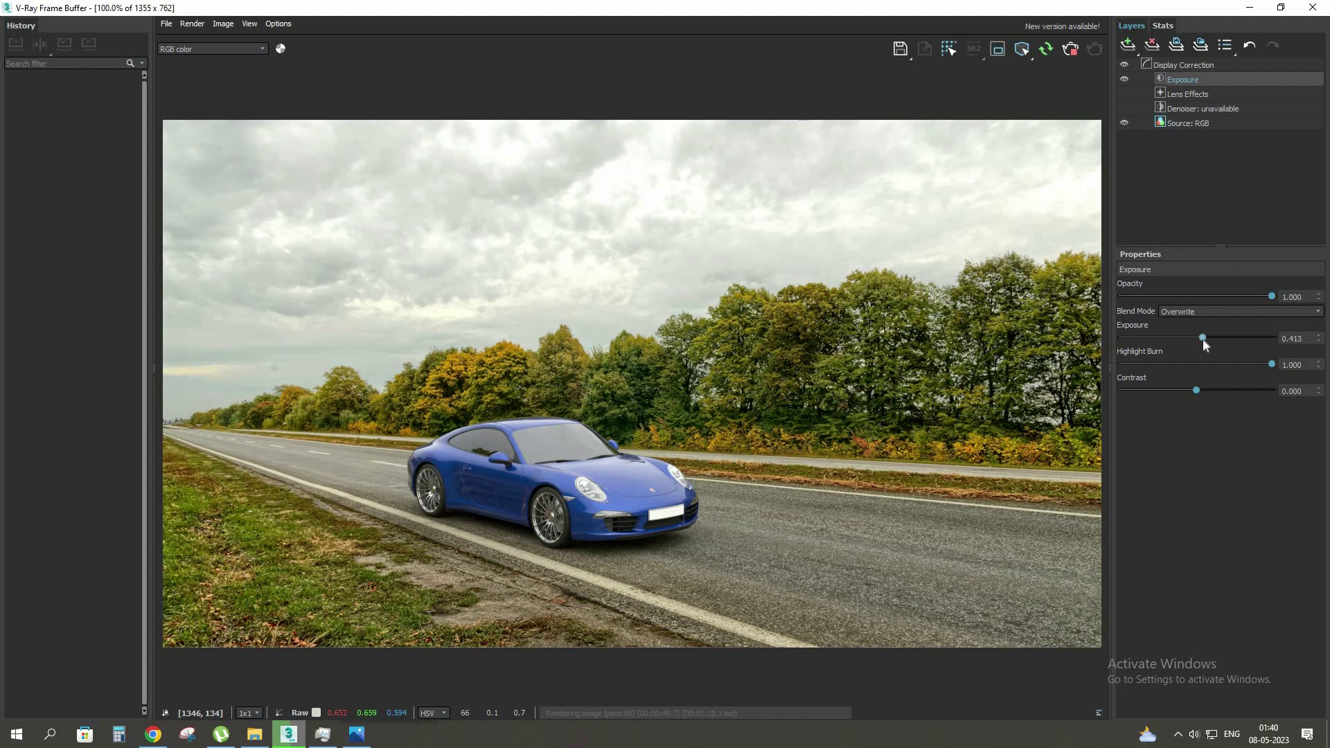
# Add a Filmic tonemap layer with shoulder strength about 0.110 and linear strength about 0.138, and switch the layer off
pyautogui.click(1131, 47)
pyautogui.click(1155, 224)
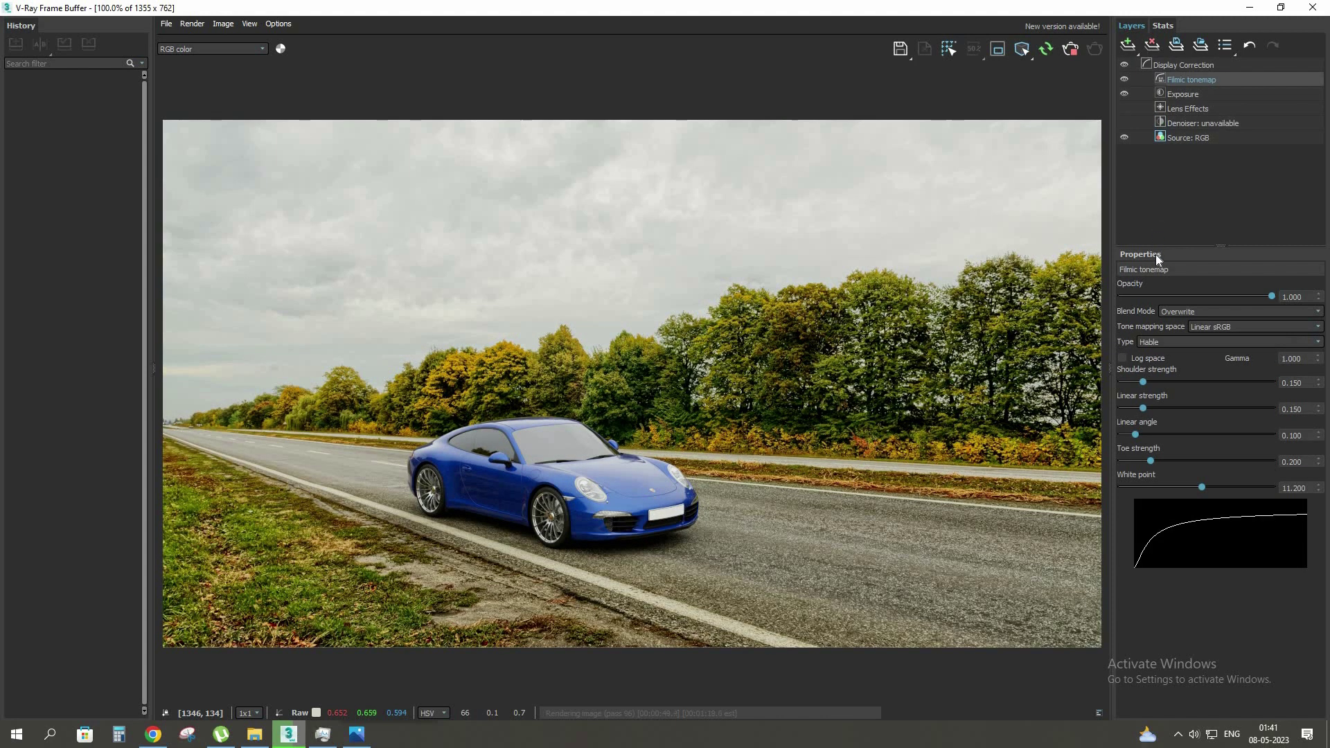
pyautogui.moveTo(1142, 381); pyautogui.dragTo(1142, 407)
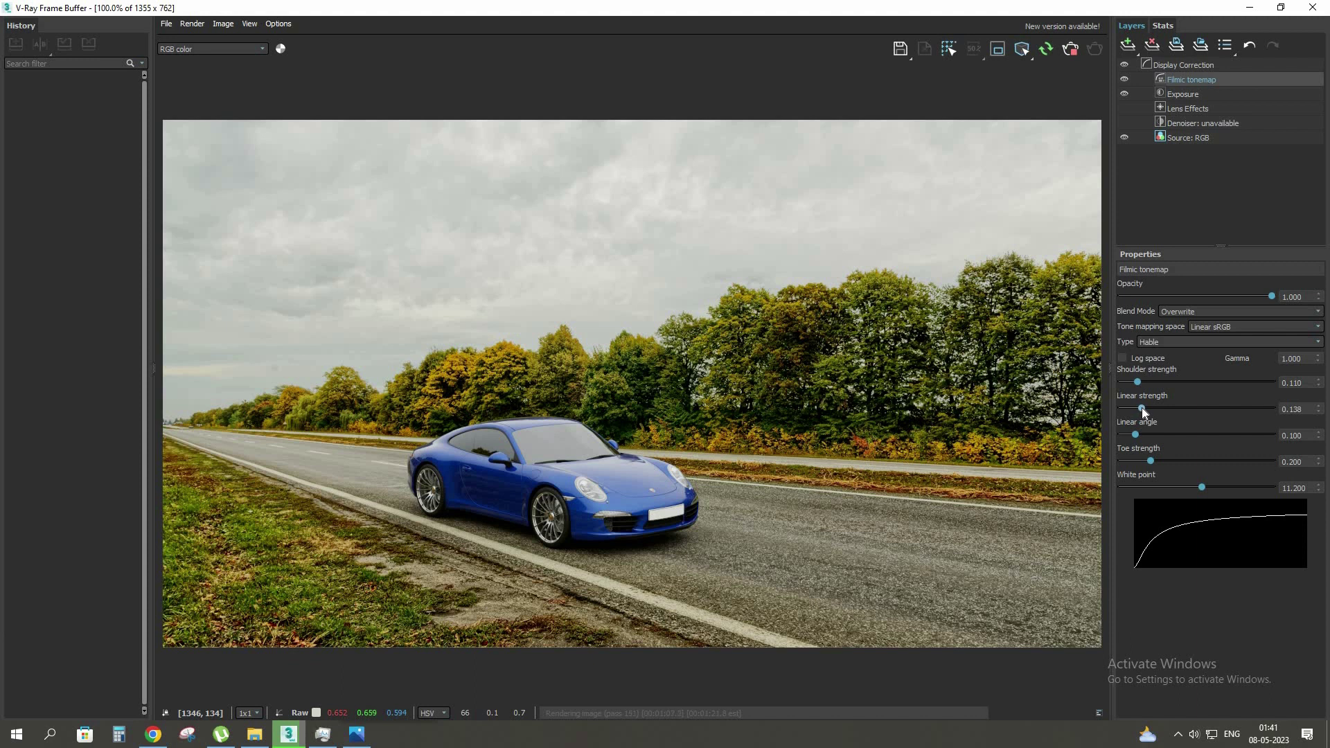
pyautogui.click(1124, 79)
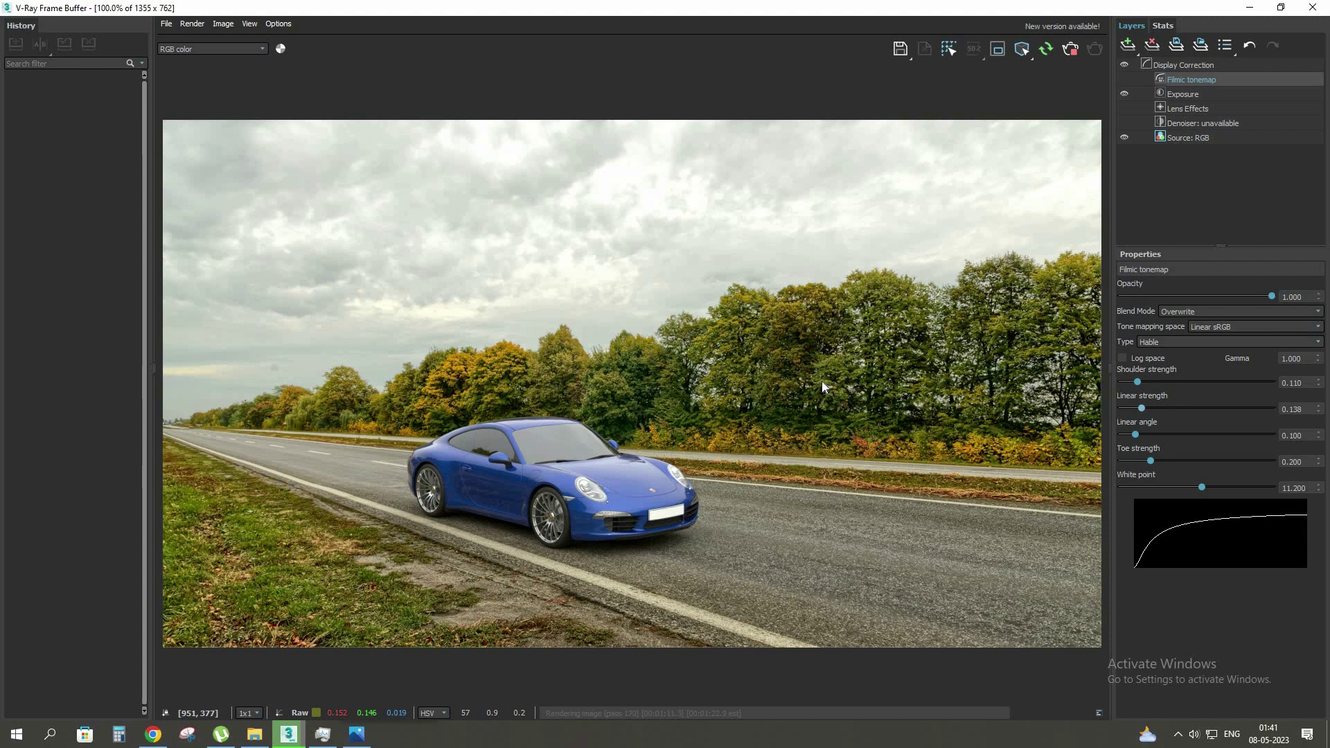